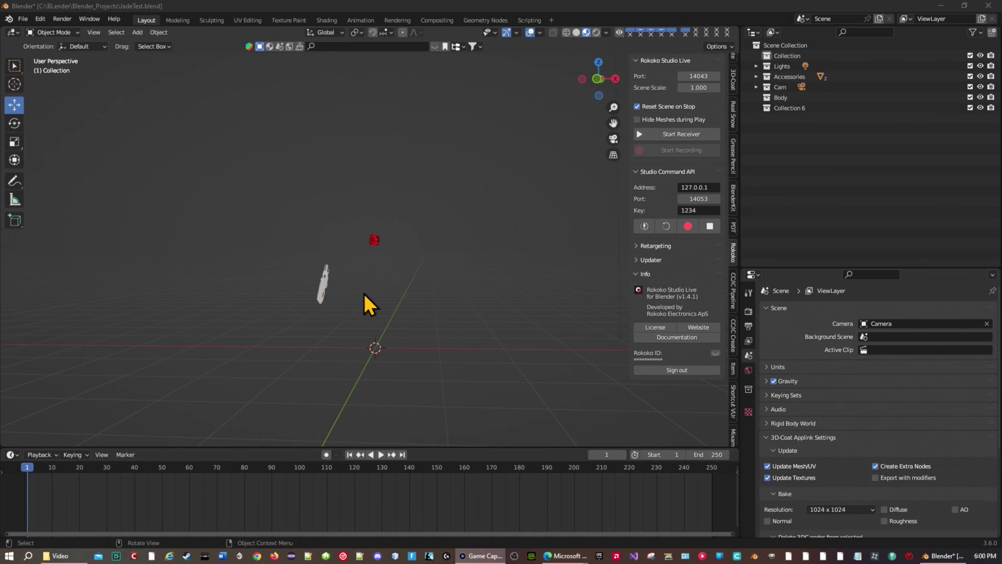
Step: Import the character file mike.Fbx from the CC3 Survival_Male folder as FBX with the default import settings
{"action": "mouse_move", "coordinate": [386, 295]}
{"action": "middle_mouse_down"}
{"action": "mouse_move", "coordinate": [353, 280]}
{"action": "mouse_move", "coordinate": [398, 284]}
{"action": "mouse_move", "coordinate": [371, 284]}
{"action": "mouse_move", "coordinate": [471, 256]}
{"action": "mouse_move", "coordinate": [372, 284]}
{"action": "middle_mouse_up"}
{"action": "scroll", "coordinate": [281, 353], "scroll_direction": "down", "scroll_amount": 4}
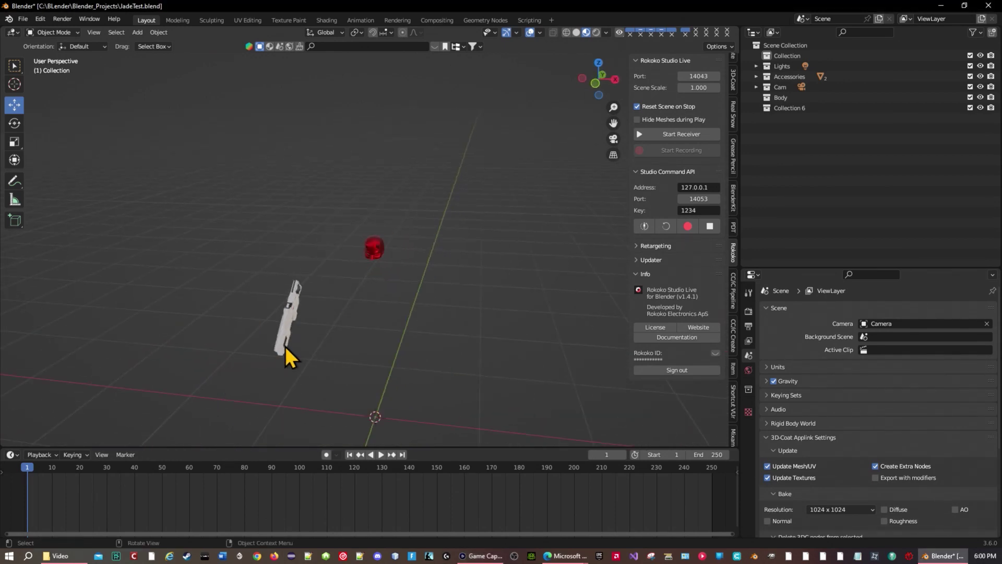
{"action": "left_click", "coordinate": [24, 18]}
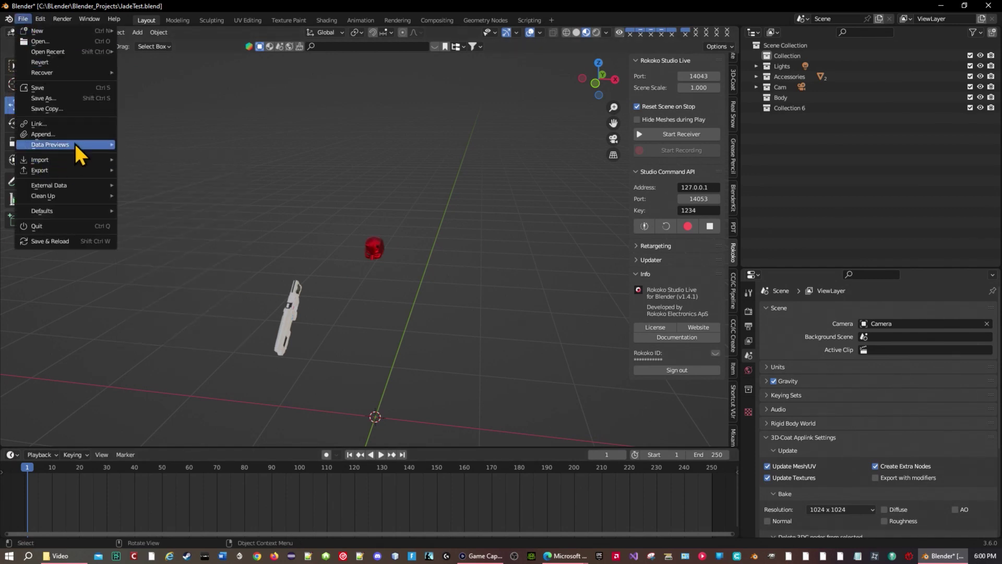
{"action": "left_click", "coordinate": [24, 19]}
{"action": "mouse_move", "coordinate": [65, 168]}
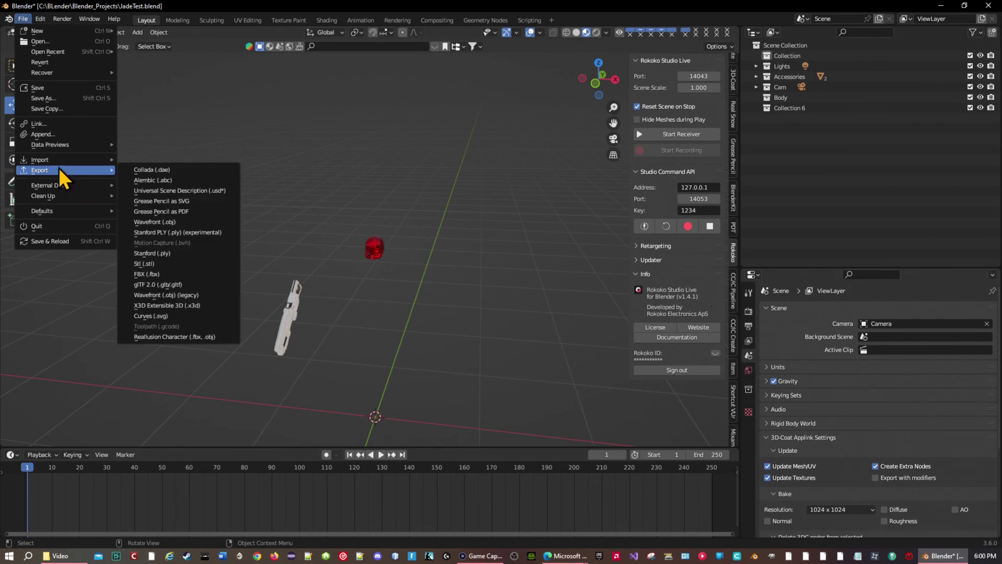
{"action": "left_click", "coordinate": [170, 275]}
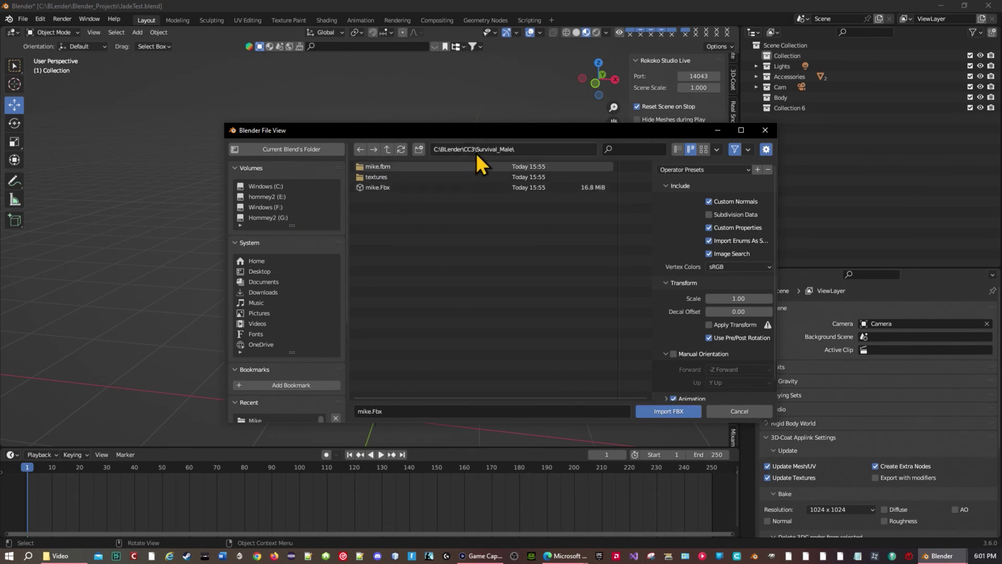
{"action": "left_click", "coordinate": [378, 189]}
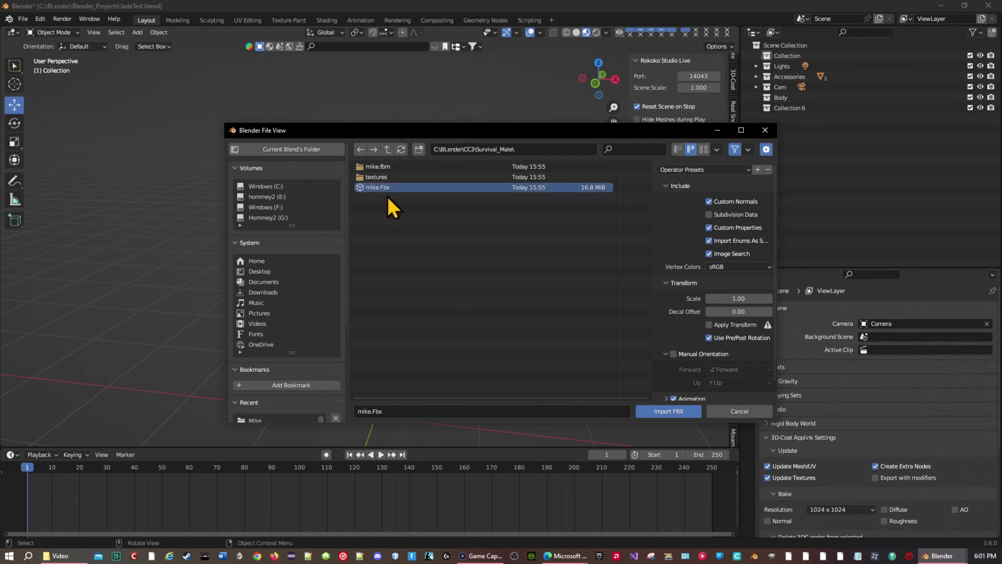
{"action": "left_click", "coordinate": [658, 413]}
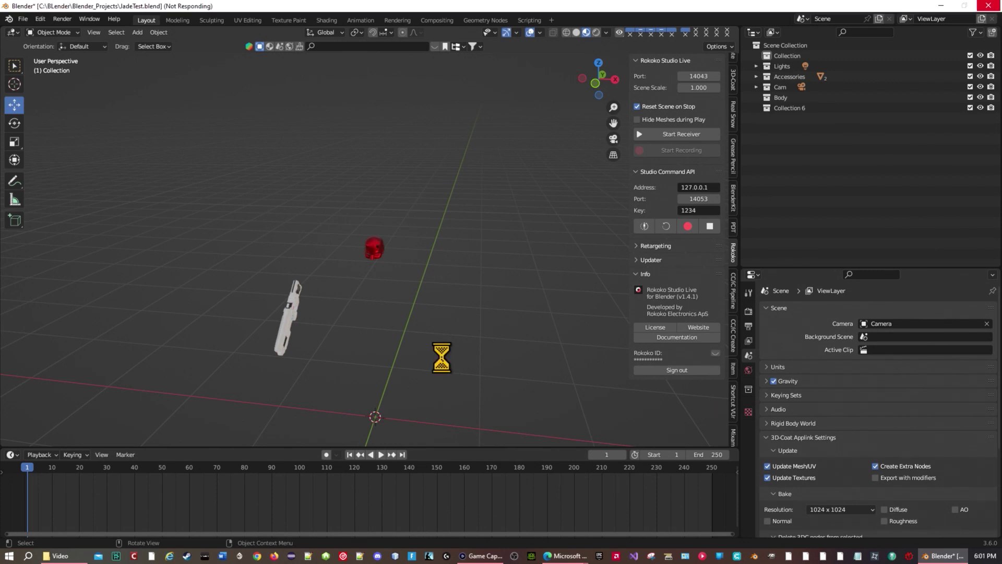
Step: Rename the imported character's armature to Mike and delete its Hair mesh
{"action": "scroll", "coordinate": [472, 344], "scroll_direction": "up", "scroll_amount": 5}
{"action": "middle_click_drag", "start_coordinate": [481, 334], "coordinate": [421, 299]}
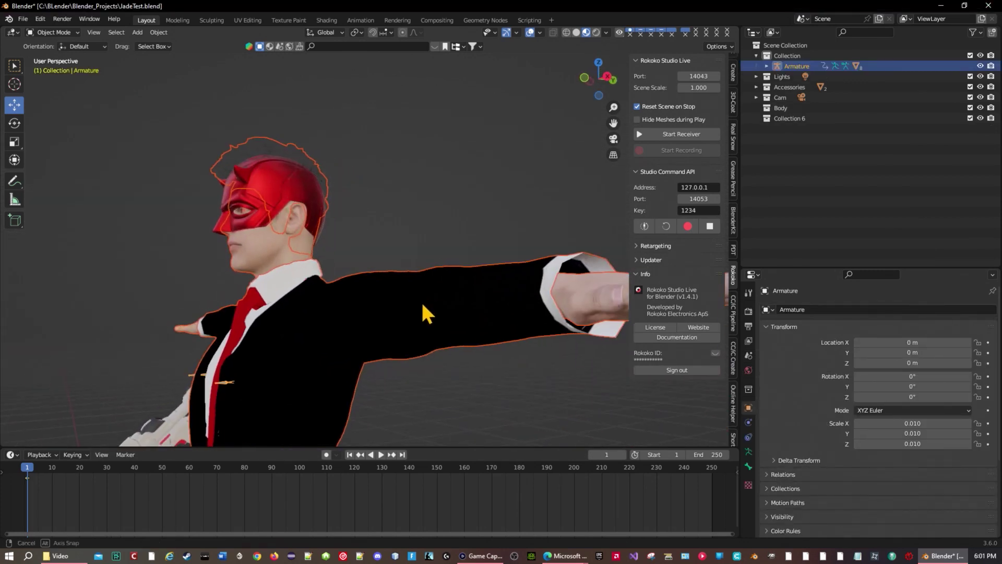
{"action": "key", "text": "alt+a"}
{"action": "left_click", "coordinate": [255, 155]}
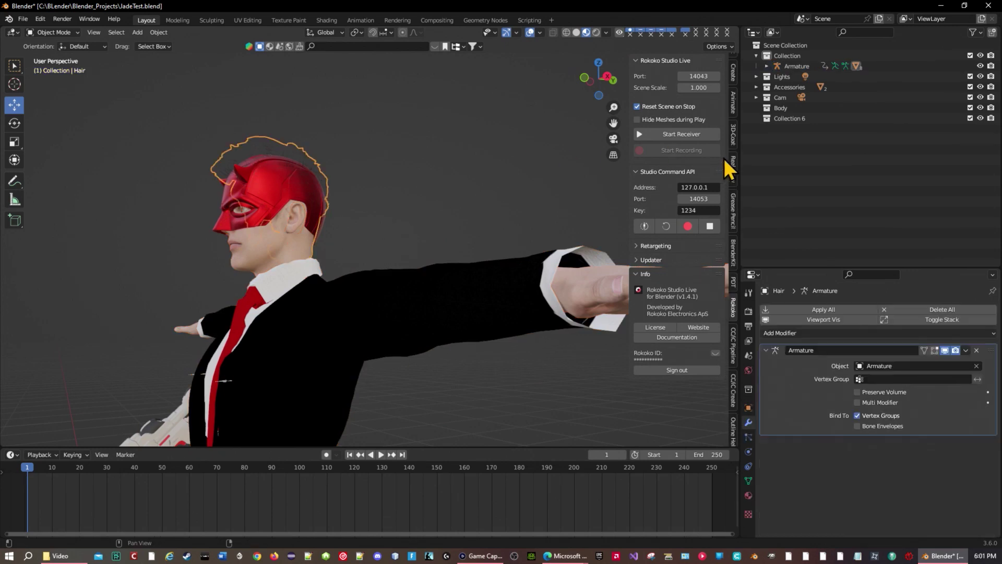
{"action": "left_click", "coordinate": [767, 66]}
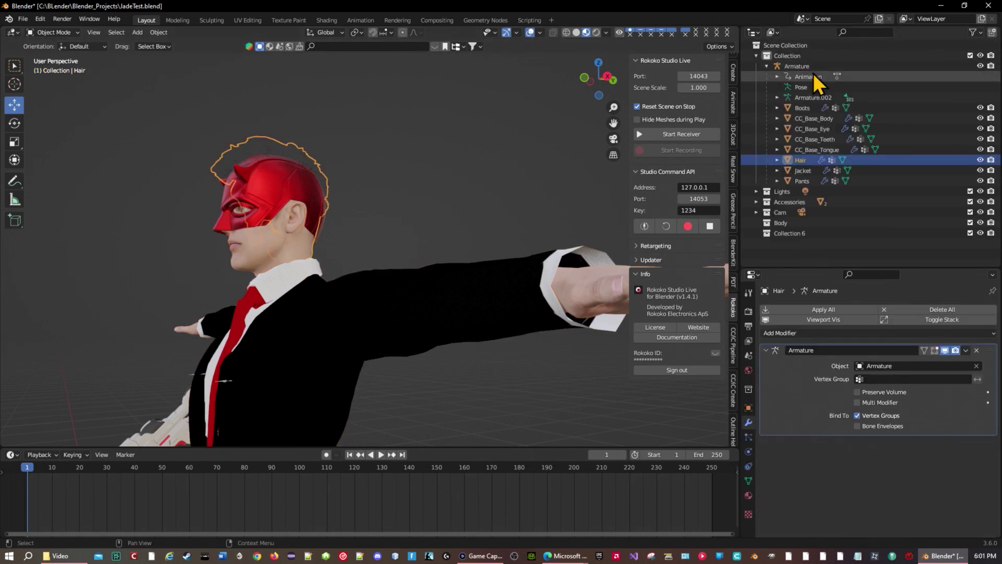
{"action": "double_click", "coordinate": [798, 66]}
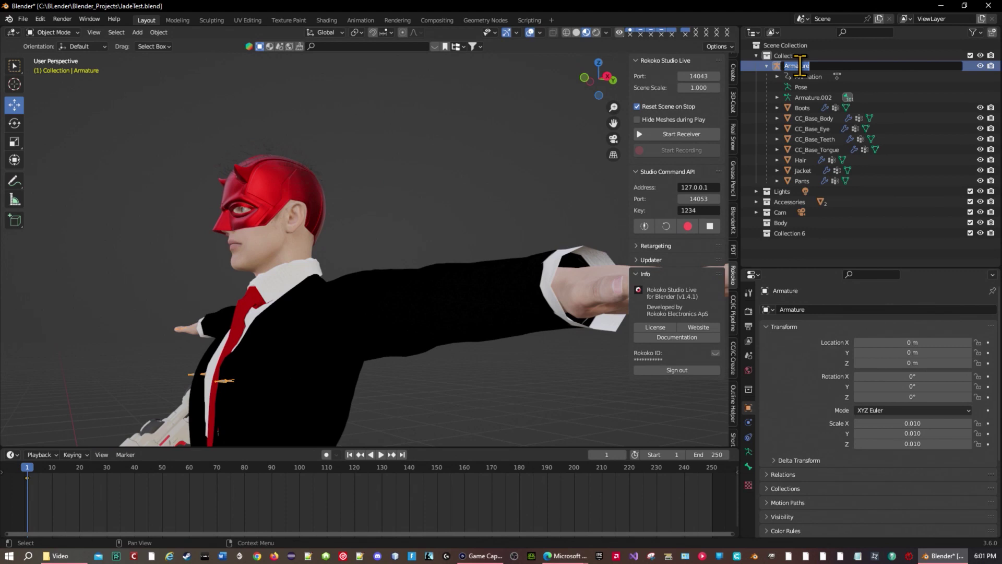
{"action": "type", "text": "Mike"}
{"action": "key", "text": "Return"}
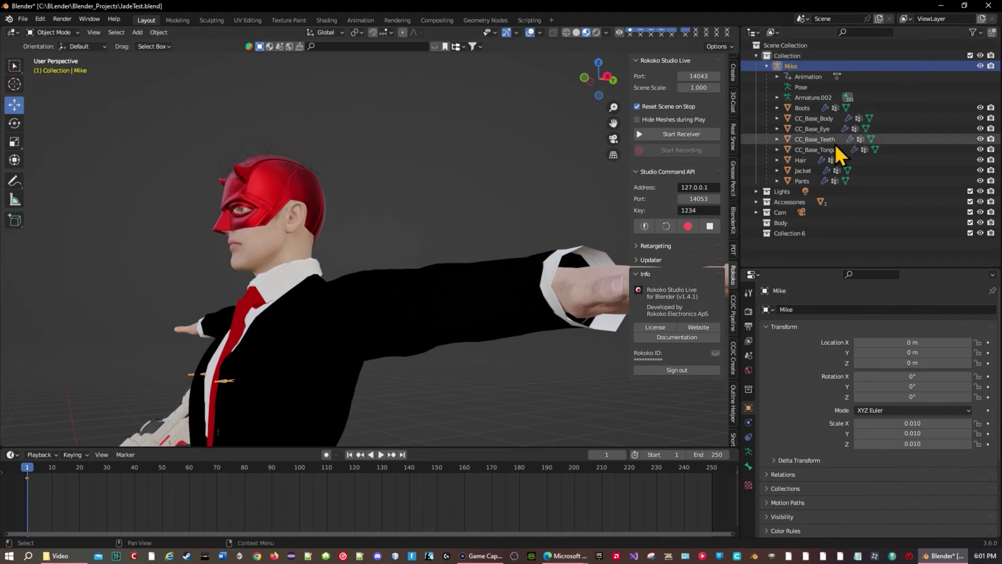
{"action": "left_click", "coordinate": [801, 160]}
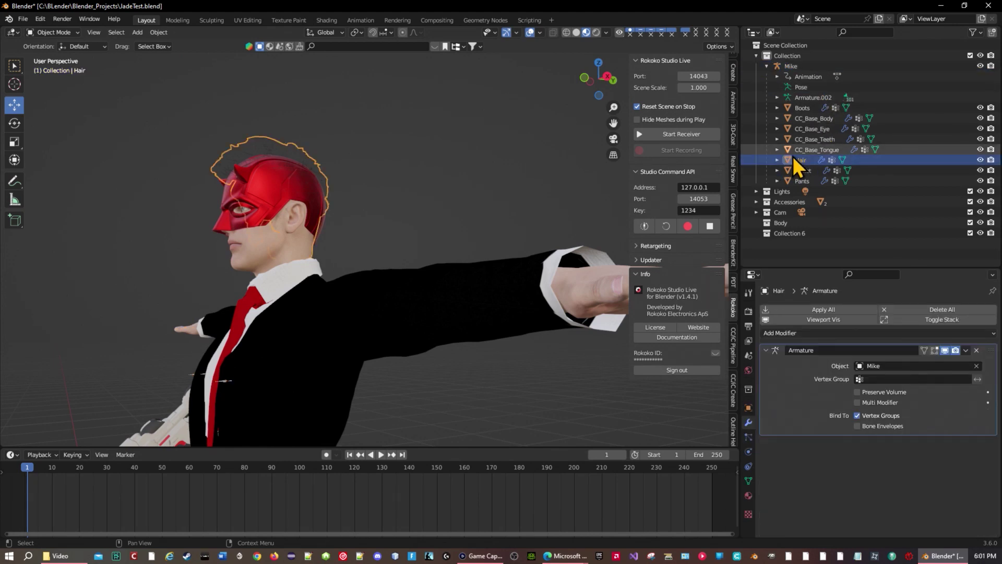
{"action": "key", "text": "Delete"}
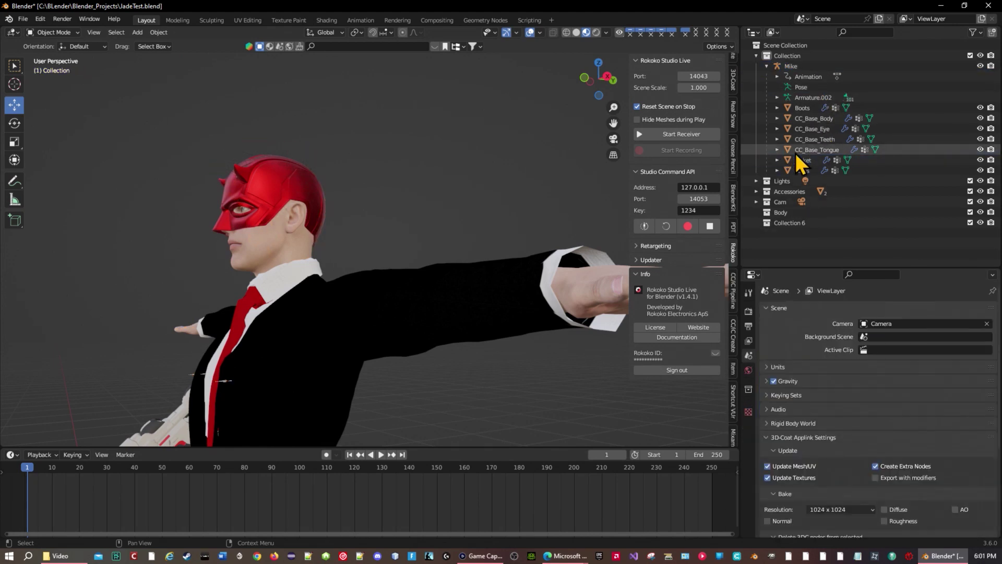
Step: Replace the Armature modifier on the Boots mesh with a Solidify modifier
{"action": "middle_click_drag", "start_coordinate": [427, 230], "coordinate": [448, 246]}
{"action": "scroll", "coordinate": [439, 271], "scroll_direction": "down", "scroll_amount": 4}
{"action": "middle_click_drag", "start_coordinate": [425, 298], "coordinate": [318, 345]}
{"action": "scroll", "coordinate": [317, 345], "scroll_direction": "down", "scroll_amount": 3}
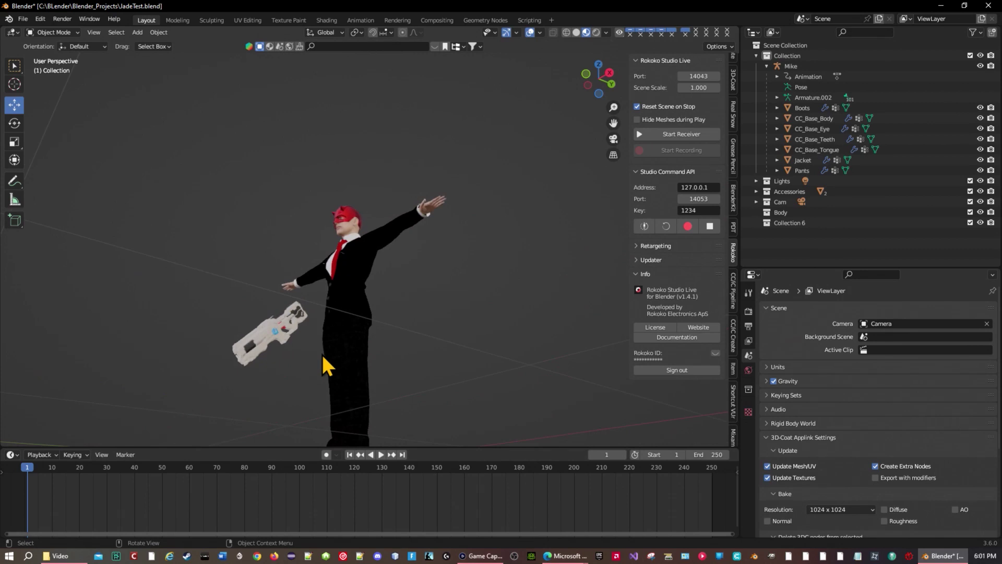
{"action": "left_click", "coordinate": [356, 353]}
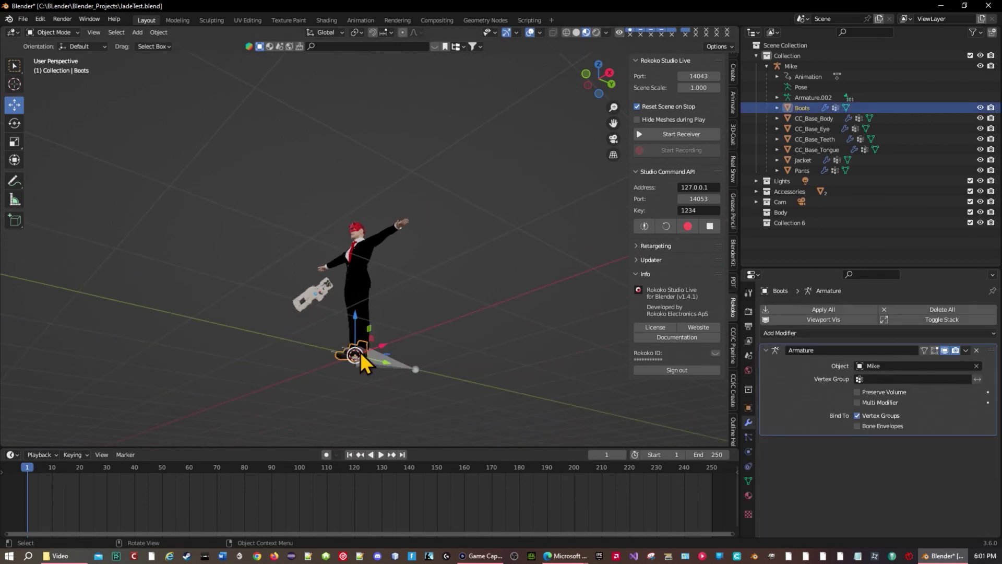
{"action": "key", "text": "KP_Decimal"}
{"action": "middle_click_drag", "start_coordinate": [403, 358], "coordinate": [454, 421]}
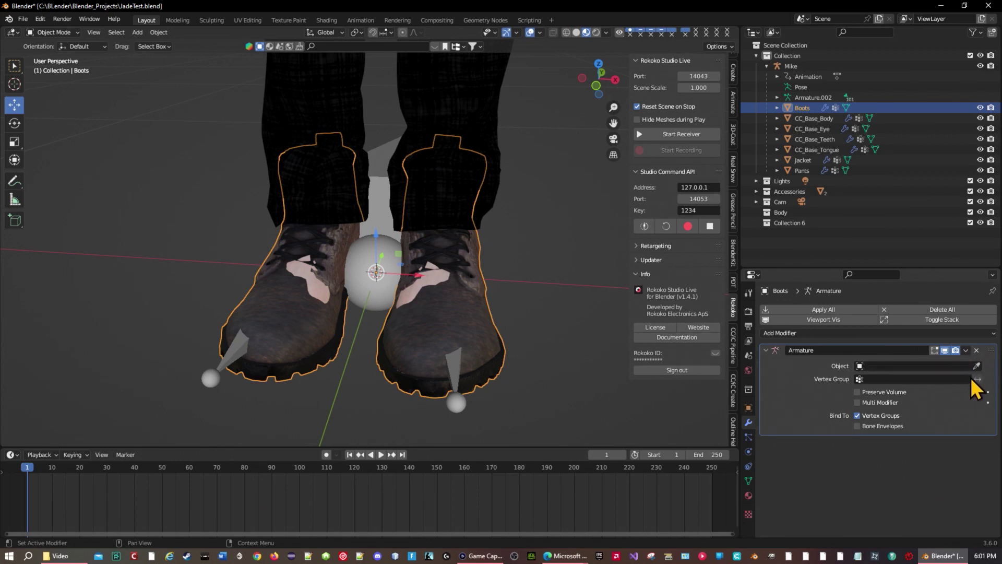
{"action": "left_click", "coordinate": [976, 351]}
{"action": "left_click", "coordinate": [986, 310]}
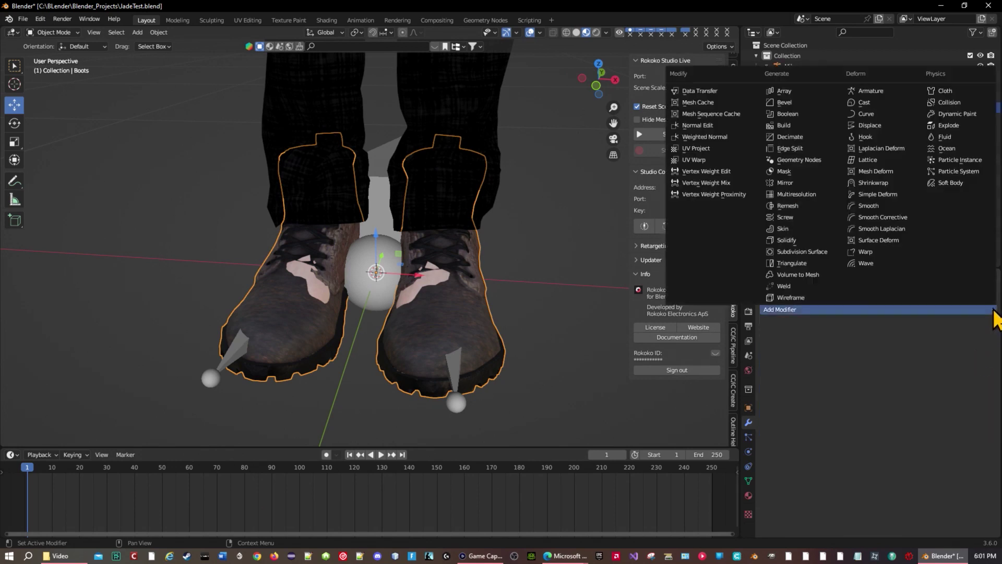
{"action": "left_click", "coordinate": [806, 240]}
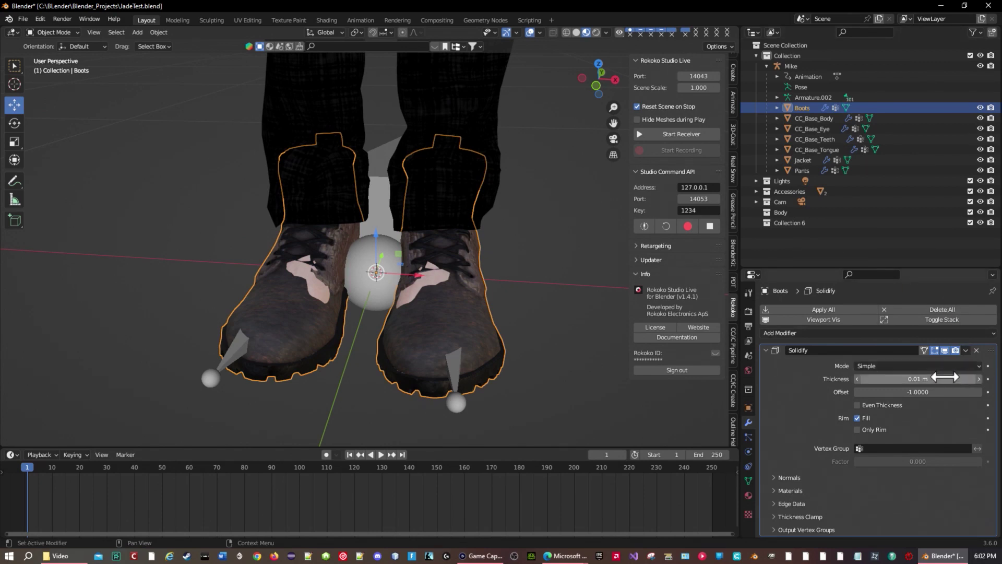
Step: Set the Boots' Solidify offset to 1 and its thickness to 0.4 m
{"action": "left_click", "coordinate": [944, 393]}
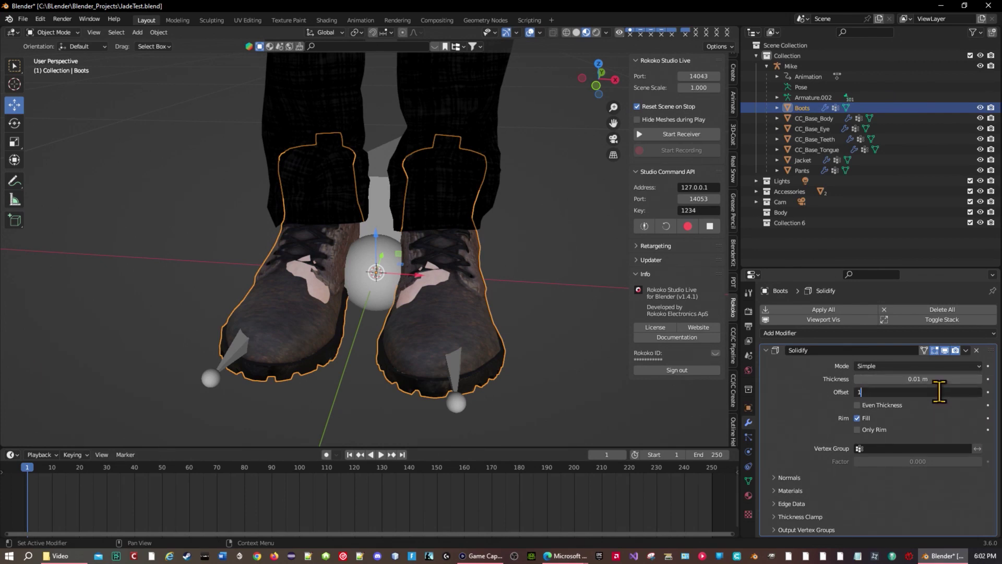
{"action": "key", "text": "Return"}
{"action": "left_click", "coordinate": [948, 380]}
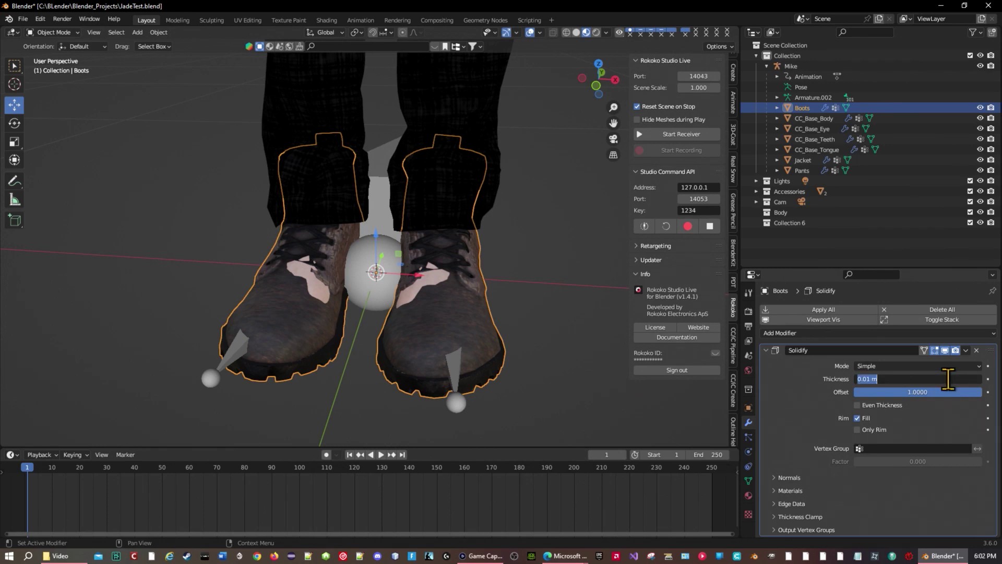
{"action": "type", "text": ".4"}
{"action": "key", "text": "Return"}
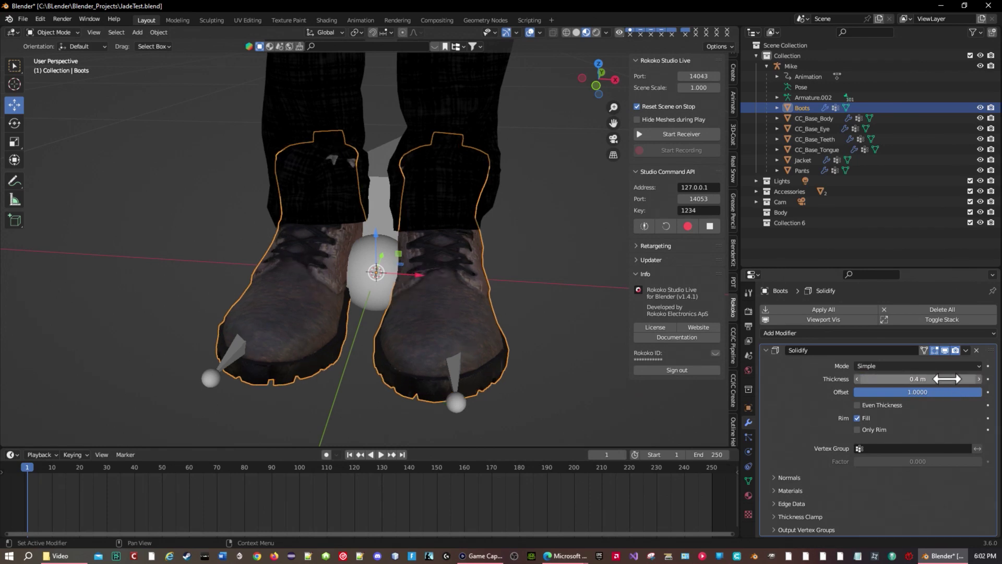
Step: Add the body and pants to the boots selection, enter Edit Mode and select a pants face beside a poke-through spot
{"action": "mouse_move", "coordinate": [358, 177]}
{"action": "middle_mouse_down"}
{"action": "mouse_move", "coordinate": [337, 174]}
{"action": "mouse_move", "coordinate": [346, 172]}
{"action": "middle_mouse_up"}
{"action": "scroll", "coordinate": [347, 171], "scroll_direction": "up", "scroll_amount": 5}
{"action": "middle_click_drag", "start_coordinate": [398, 141], "coordinate": [302, 278]}
{"action": "left_click_drag", "start_coordinate": [269, 295], "coordinate": [280, 291], "text": "shift"}
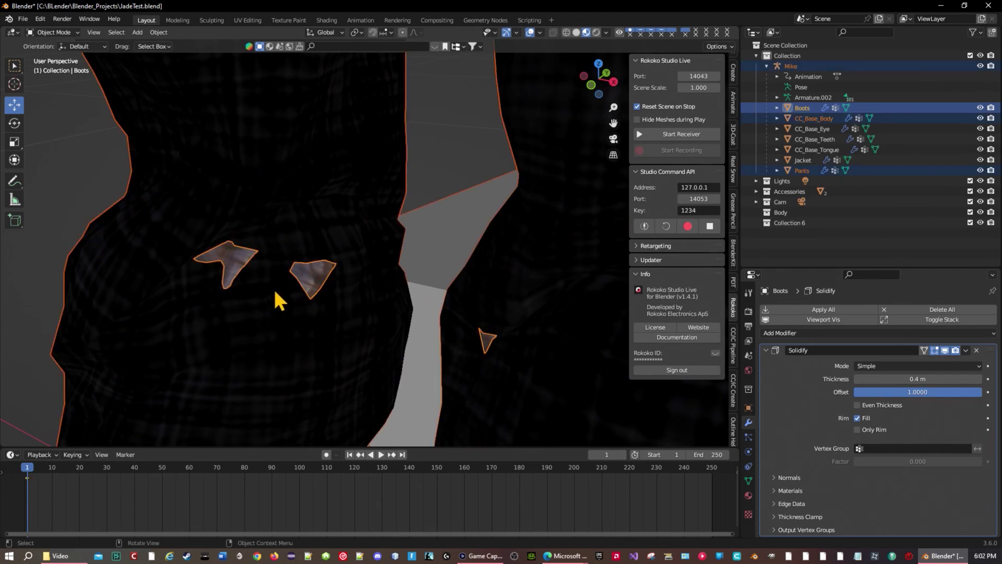
{"action": "key", "text": "Tab"}
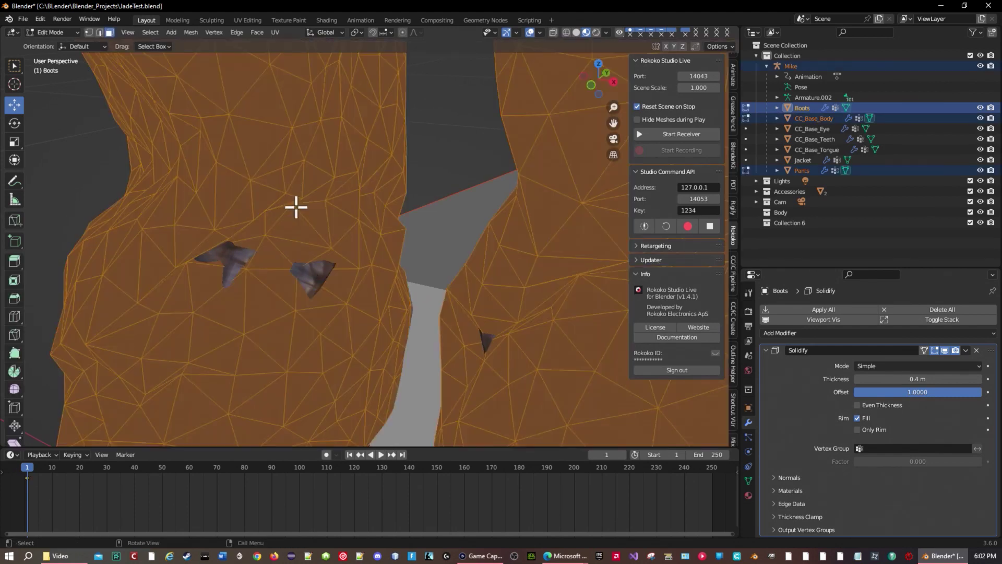
{"action": "left_click", "coordinate": [320, 270]}
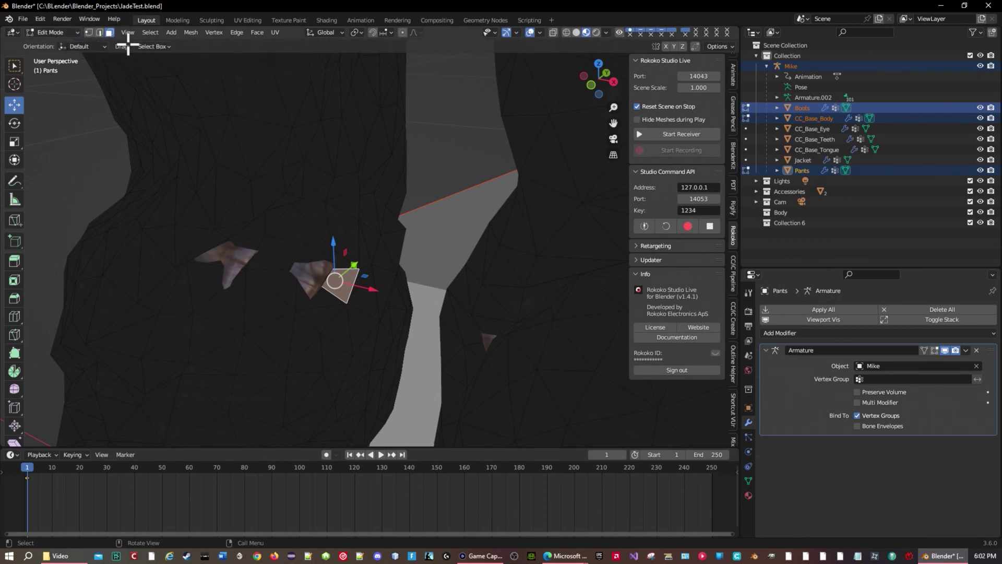
Step: Start the Shortcut VUr on-screen input display
{"action": "left_click", "coordinate": [62, 19]}
{"action": "left_click", "coordinate": [734, 357]}
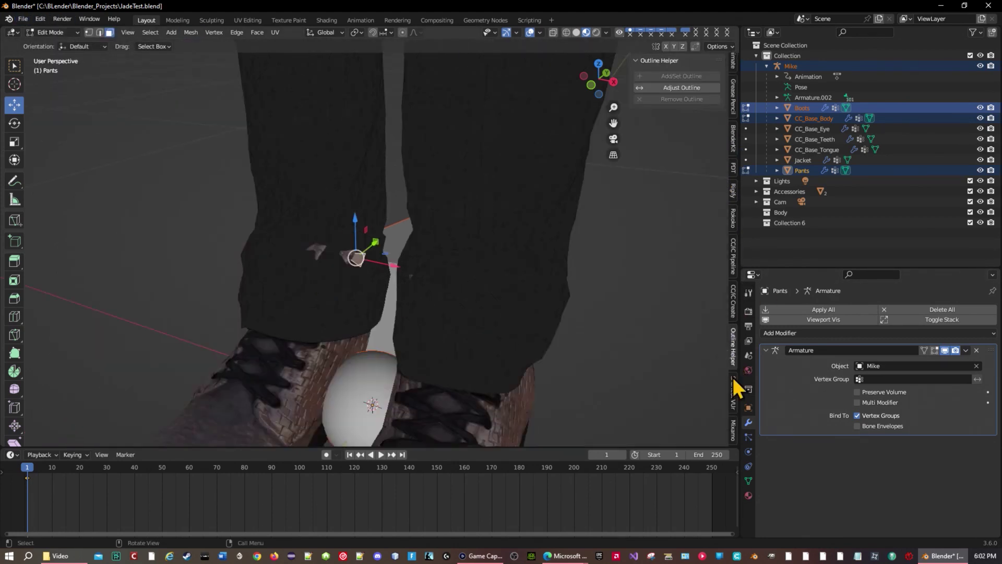
{"action": "left_click", "coordinate": [733, 399]}
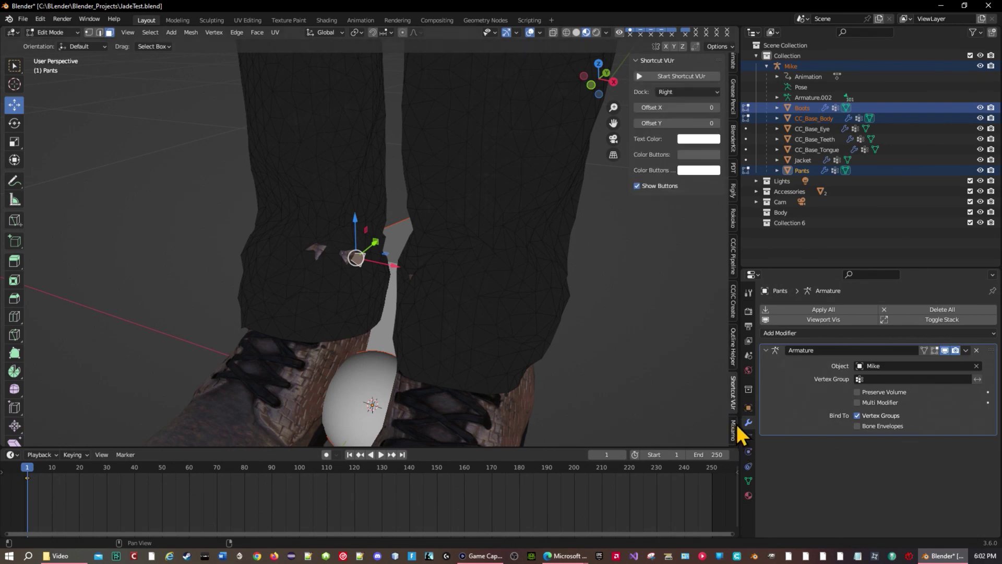
{"action": "left_click", "coordinate": [698, 77]}
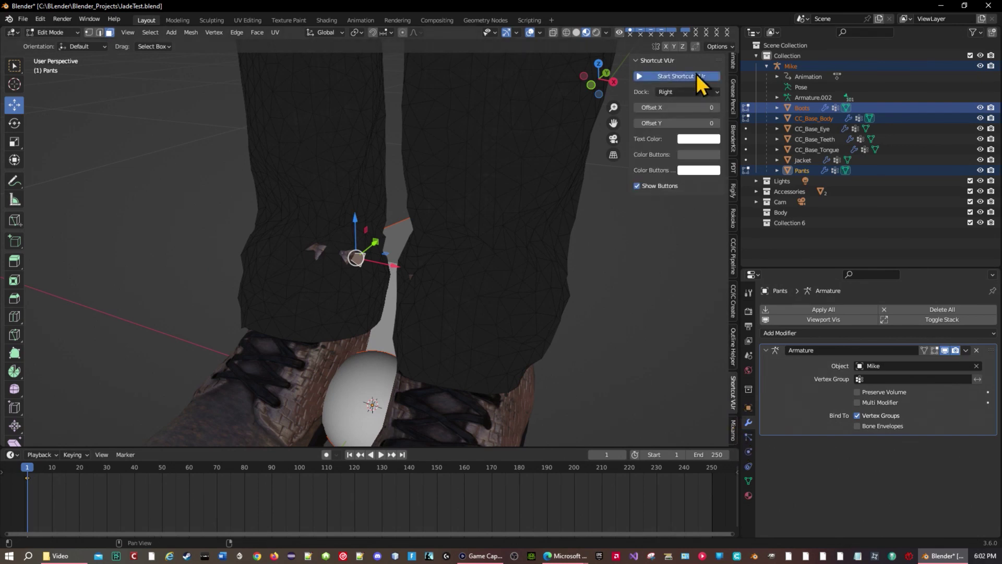
Step: Set the Shortcut VUr text colour to green, its pressed-button colour to magenta and its Offset X to 1213
{"action": "left_click", "coordinate": [688, 140]}
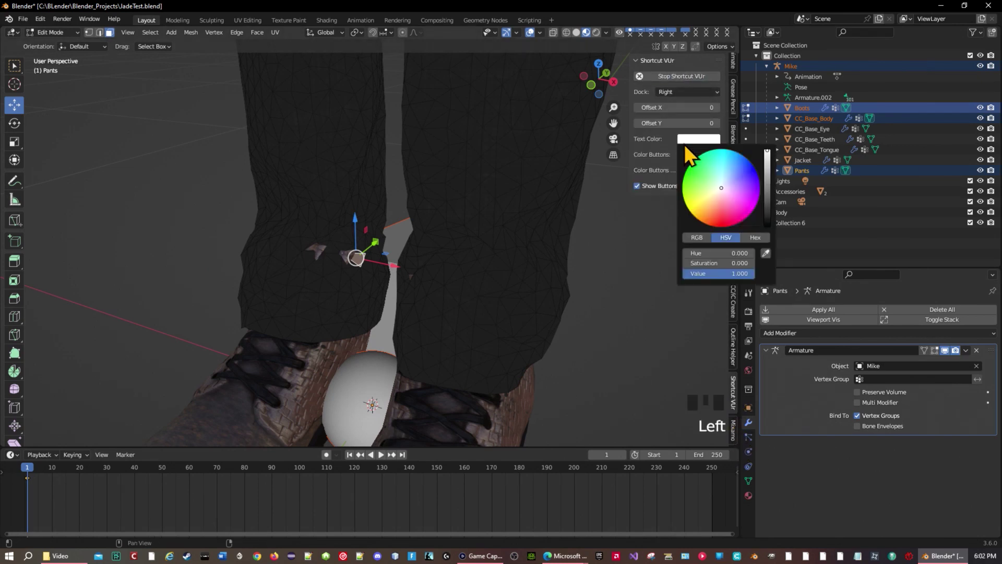
{"action": "left_click", "coordinate": [649, 249]}
{"action": "left_click", "coordinate": [698, 170]}
{"action": "left_click_drag", "start_coordinate": [732, 89], "coordinate": [754, 105]}
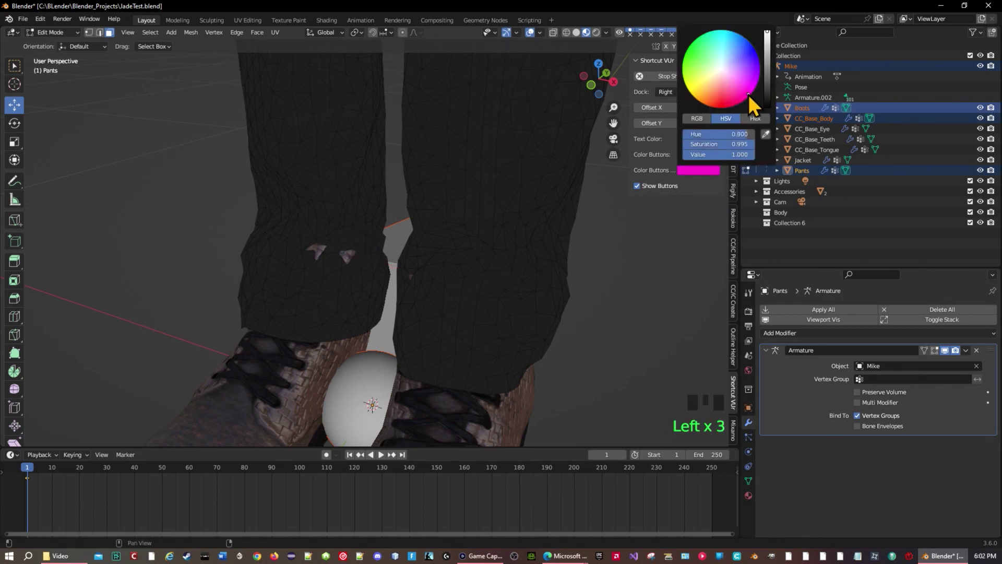
{"action": "left_click", "coordinate": [650, 230]}
{"action": "left_click_drag", "start_coordinate": [687, 111], "coordinate": [737, 112]}
Step: Lasso-select the pants faces around the two poke-through spots on the character's lower right leg and move them slightly upward
{"action": "left_click", "coordinate": [225, 196]}
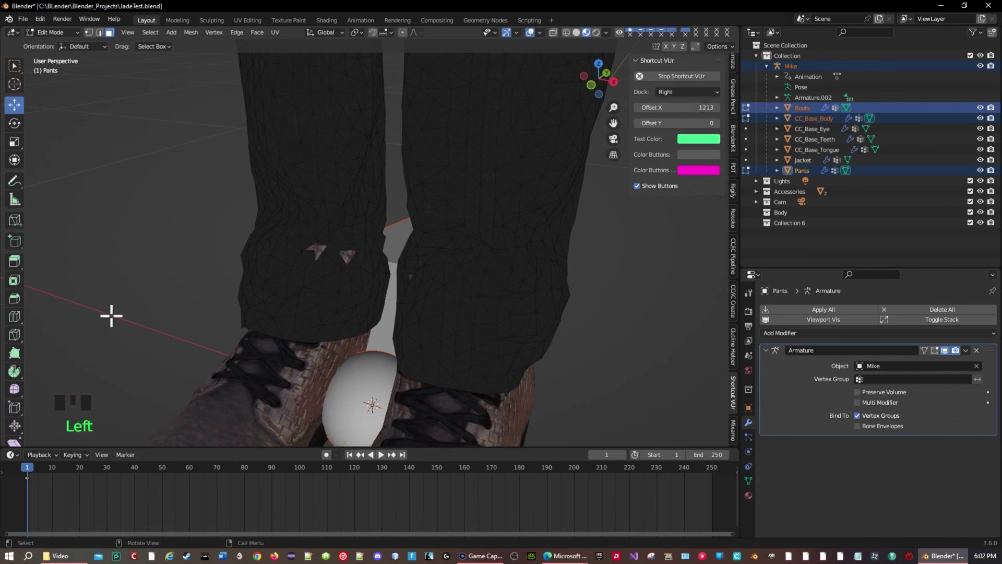
{"action": "left_click", "coordinate": [320, 246]}
{"action": "triple_click", "coordinate": [320, 246]}
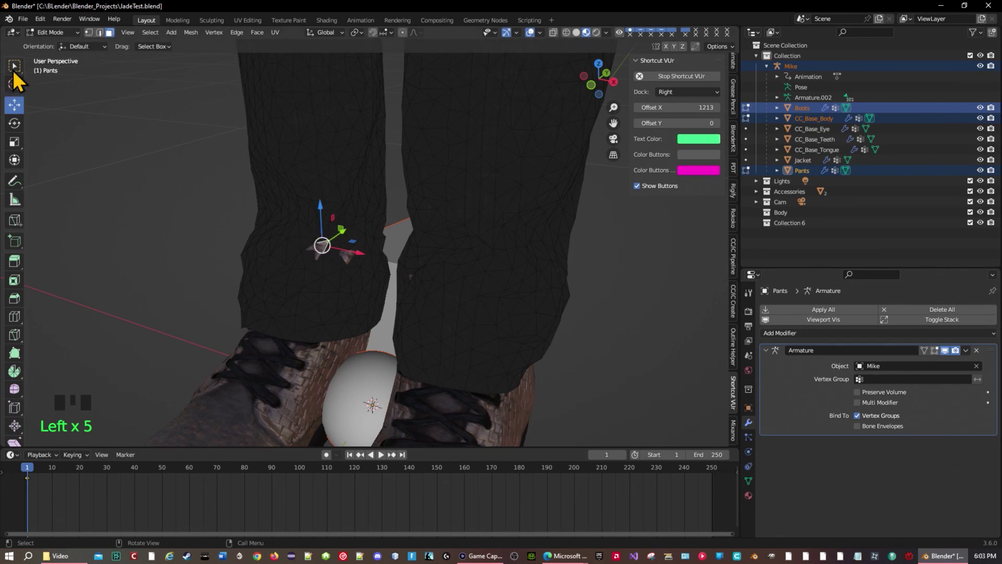
{"action": "left_click", "coordinate": [15, 68]}
{"action": "left_click", "coordinate": [61, 91]}
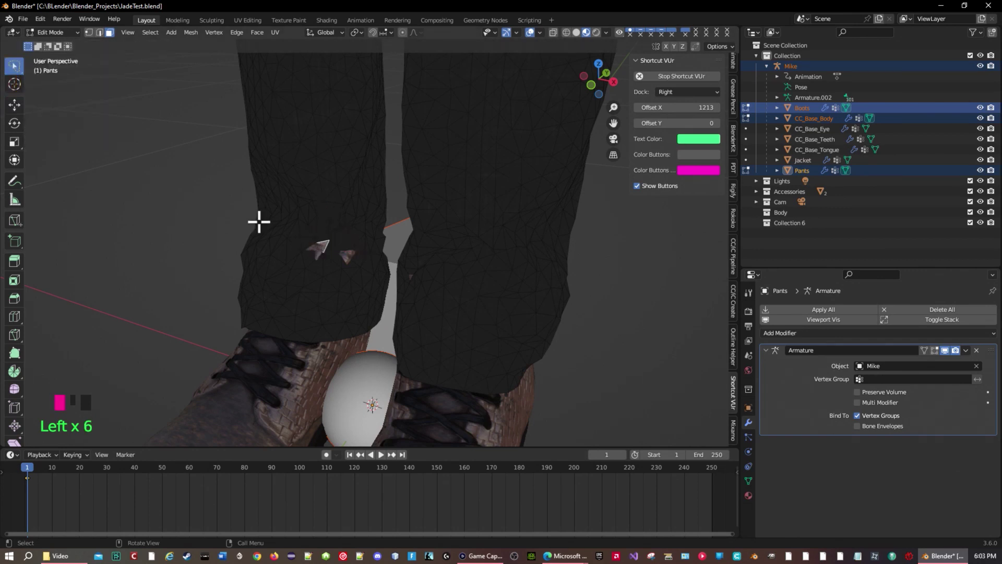
{"action": "left_click", "coordinate": [226, 228]}
{"action": "left_click", "coordinate": [356, 246]}
{"action": "mouse_move", "coordinate": [356, 246]}
{"action": "left_mouse_down"}
{"action": "mouse_move", "coordinate": [303, 242]}
{"action": "mouse_move", "coordinate": [331, 268]}
{"action": "mouse_move", "coordinate": [360, 266]}
{"action": "mouse_move", "coordinate": [355, 251]}
{"action": "mouse_move", "coordinate": [331, 265]}
{"action": "left_mouse_up"}
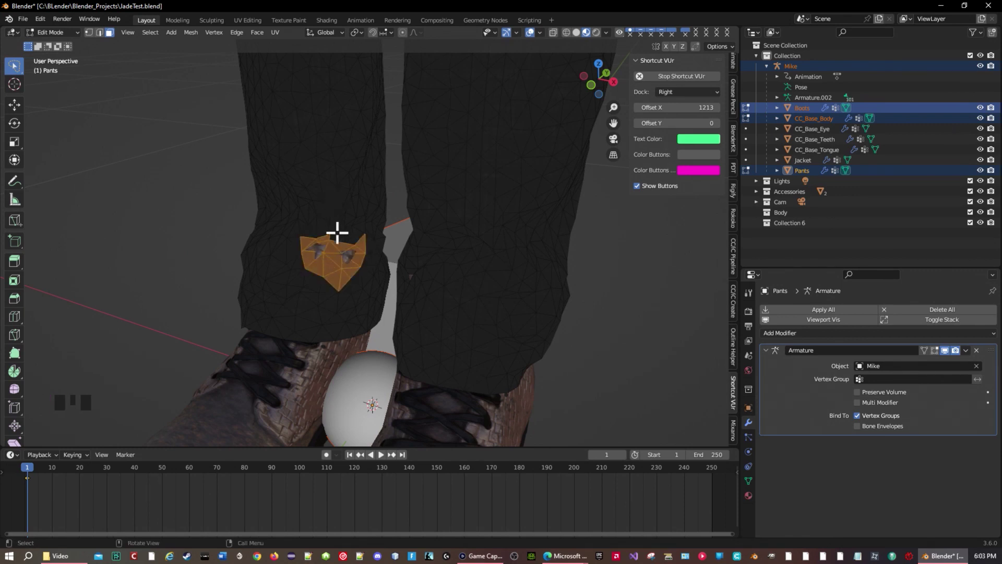
{"action": "left_click", "coordinate": [14, 104]}
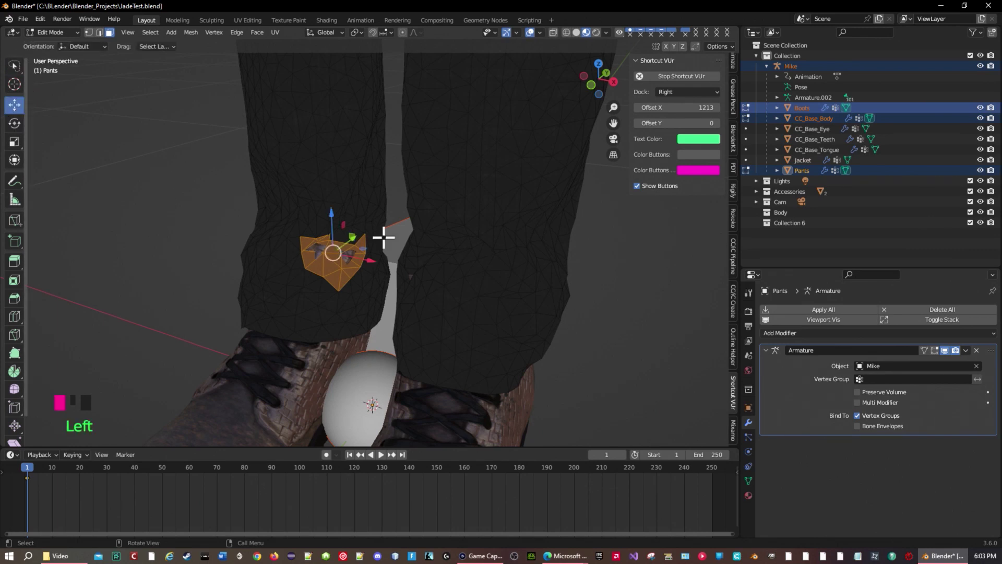
{"action": "left_click_drag", "start_coordinate": [327, 216], "coordinate": [329, 206]}
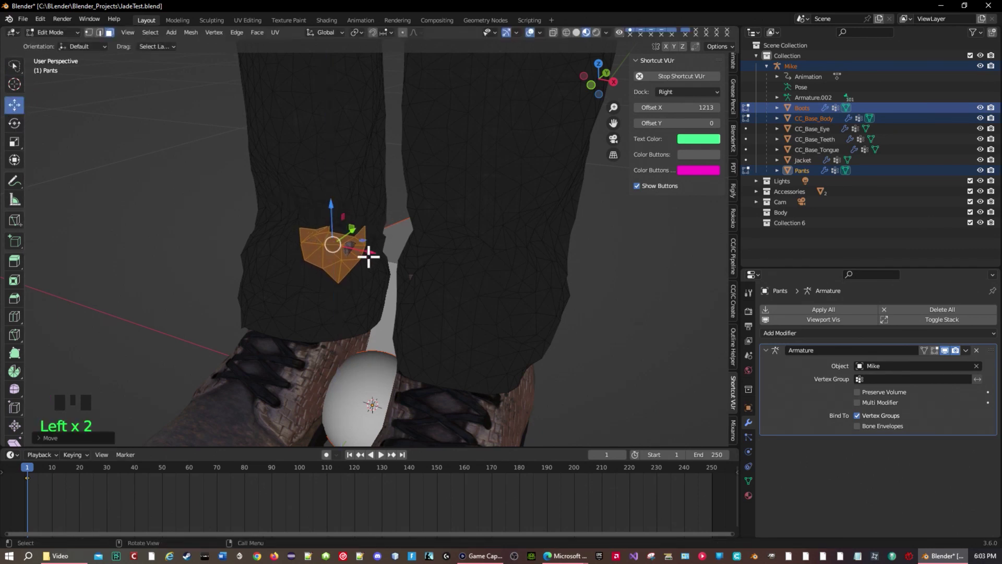
Step: Reselect a smaller group of pants faces around the upper poke-through spot on the character's lower right leg and nudge them slightly sideways
{"action": "left_click", "coordinate": [350, 238]}
{"action": "left_click", "coordinate": [354, 238]}
{"action": "left_click_drag", "start_coordinate": [354, 240], "coordinate": [347, 238]}
{"action": "left_click", "coordinate": [390, 239]}
{"action": "left_click", "coordinate": [345, 240]}
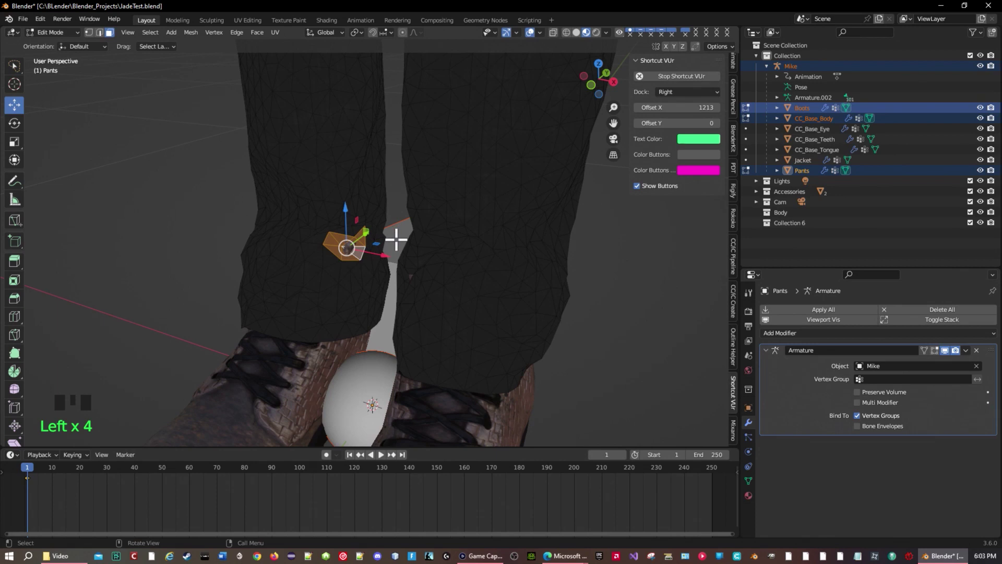
{"action": "left_click_drag", "start_coordinate": [394, 240], "coordinate": [394, 256]}
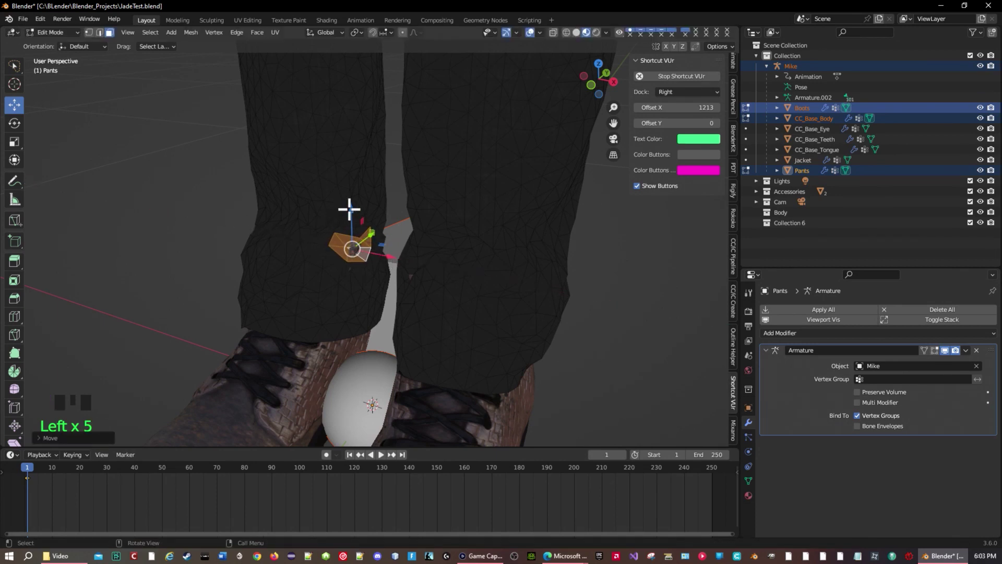
{"action": "left_click_drag", "start_coordinate": [351, 209], "coordinate": [350, 209]}
{"action": "left_click", "coordinate": [206, 246]}
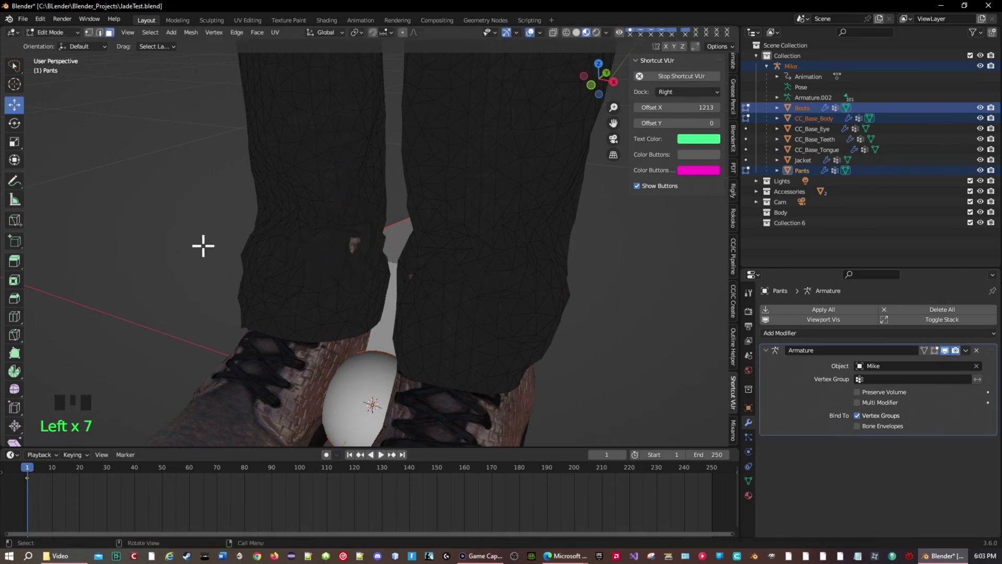
Step: Move the individual pants faces over the remaining poke-through spots on both lower legs outward over the boots, and clear the selection
{"action": "left_click", "coordinate": [350, 246]}
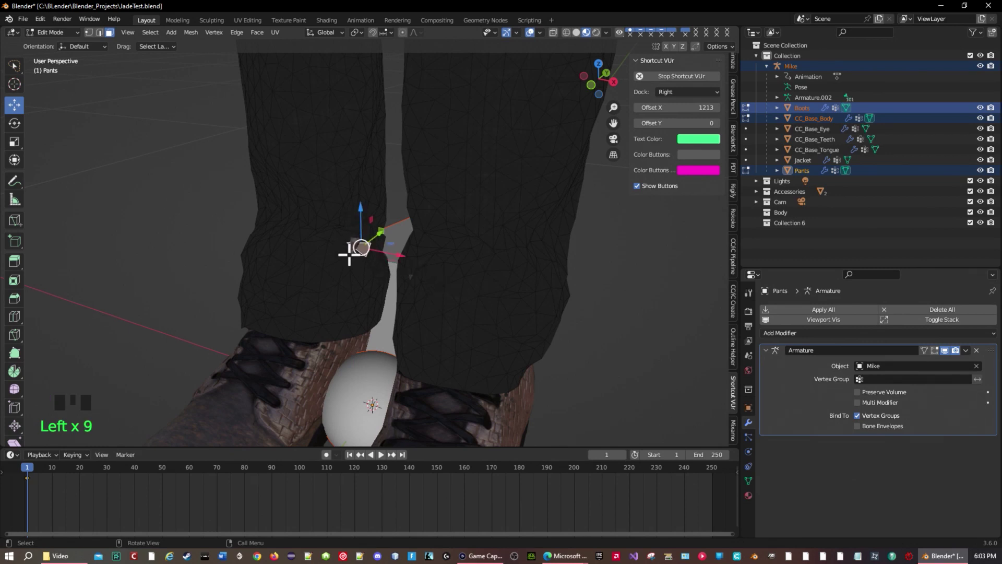
{"action": "left_click_drag", "start_coordinate": [366, 208], "coordinate": [361, 194]}
{"action": "left_click", "coordinate": [369, 277]}
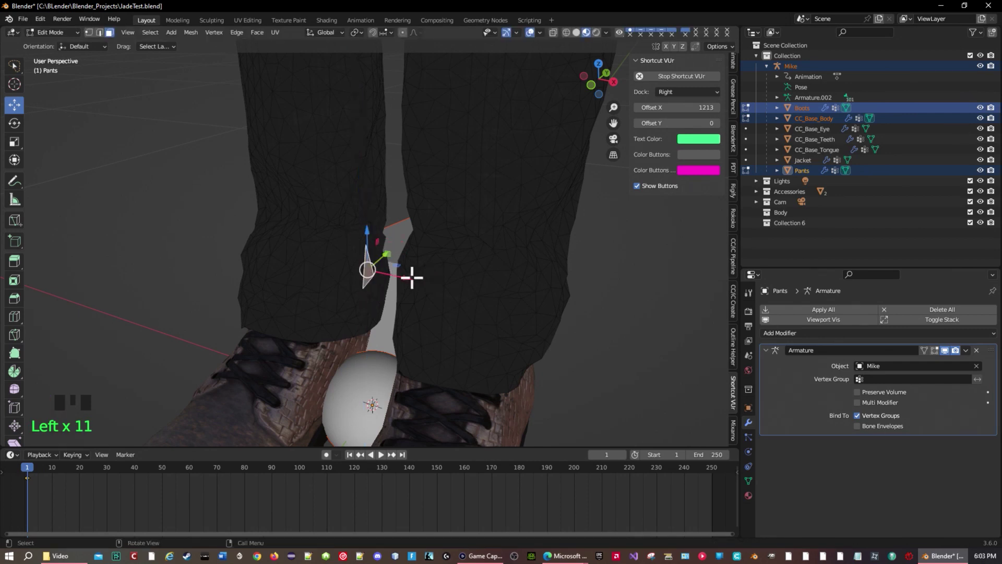
{"action": "left_click", "coordinate": [413, 276]}
{"action": "left_click_drag", "start_coordinate": [414, 232], "coordinate": [541, 134]}
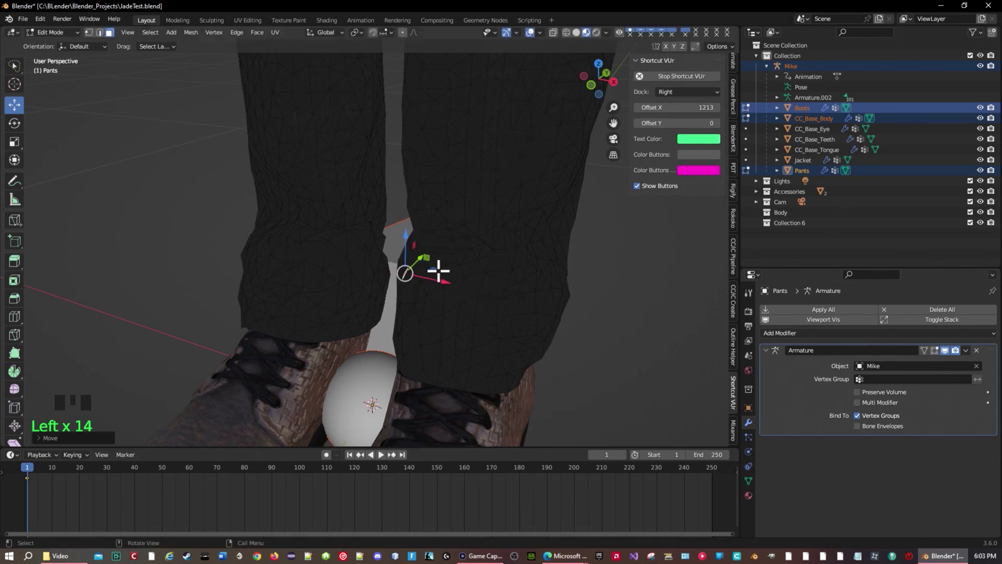
{"action": "left_click", "coordinate": [353, 242]}
{"action": "left_click_drag", "start_coordinate": [351, 208], "coordinate": [351, 202]}
{"action": "left_click", "coordinate": [209, 275]}
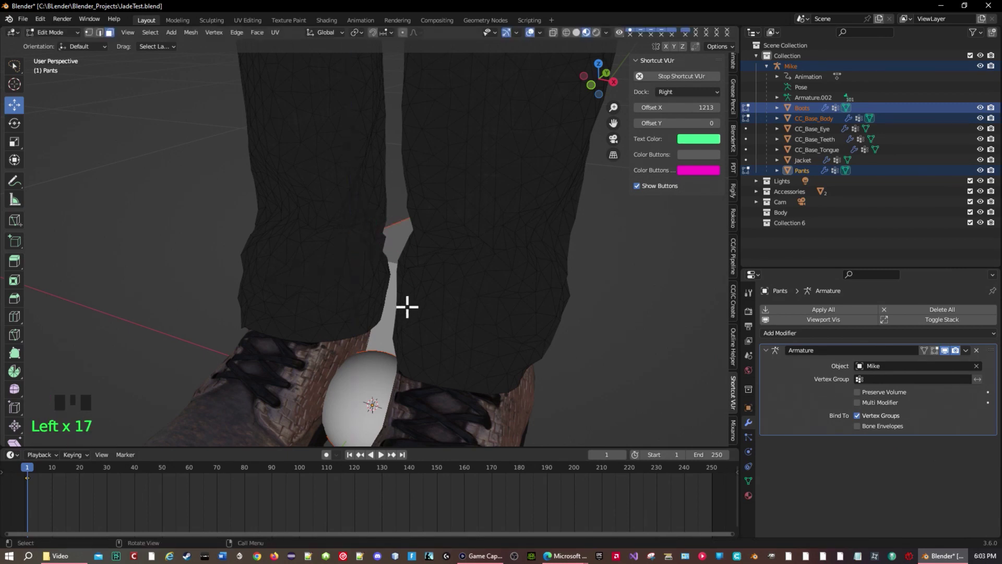
Step: Try to select the Mike armature together with all of its child meshes, from Mike down to Pants
{"action": "scroll", "coordinate": [409, 301], "scroll_direction": "down", "scroll_amount": 4}
{"action": "scroll", "coordinate": [409, 327], "scroll_direction": "down", "scroll_amount": 2}
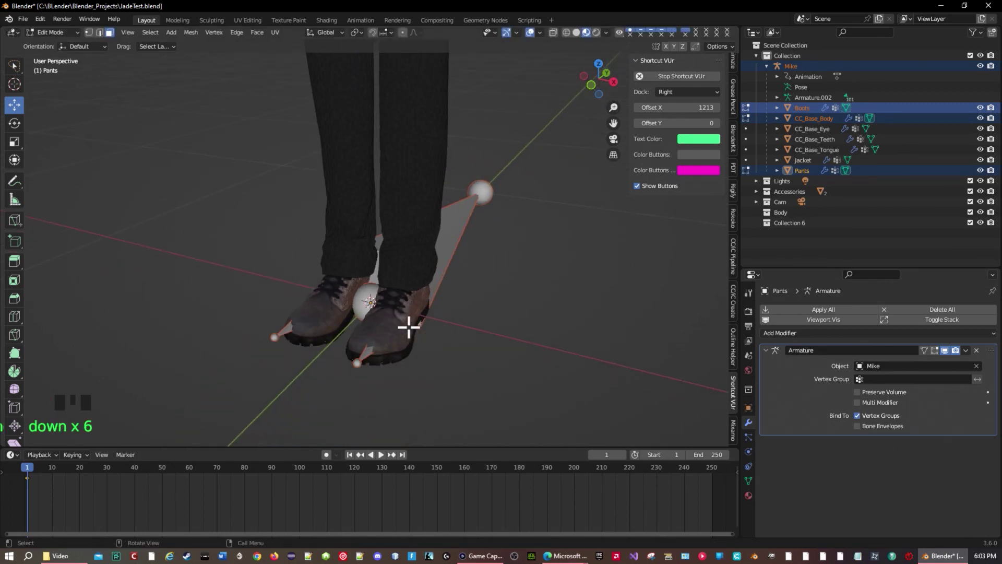
{"action": "middle_click_drag", "start_coordinate": [409, 327], "coordinate": [305, 224]}
{"action": "scroll", "coordinate": [402, 188], "scroll_direction": "down", "scroll_amount": 7}
{"action": "middle_click_drag", "start_coordinate": [424, 161], "coordinate": [286, 197]}
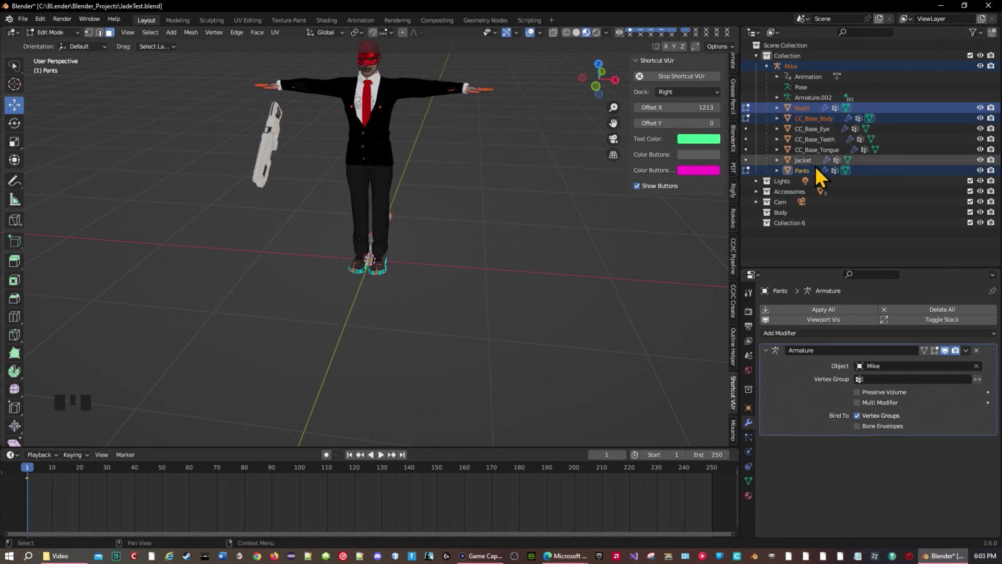
{"action": "left_click", "coordinate": [770, 68]}
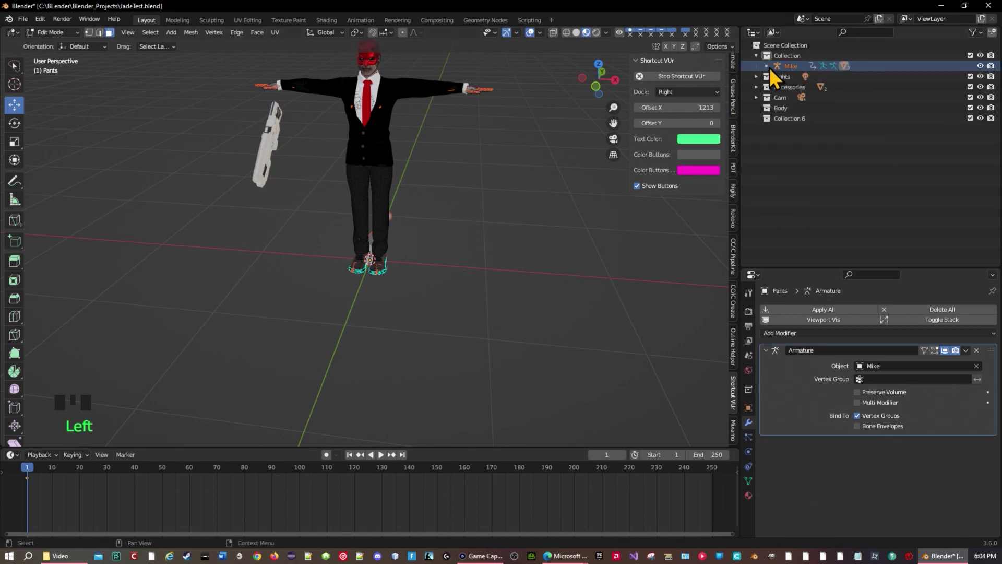
{"action": "left_click", "coordinate": [766, 66]}
{"action": "left_click", "coordinate": [814, 167]}
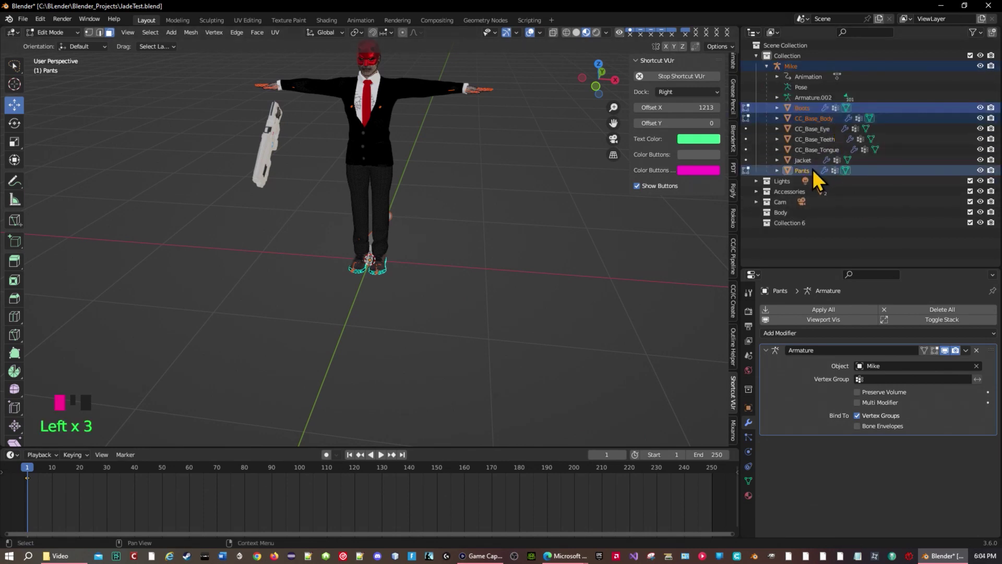
{"action": "left_click", "coordinate": [812, 169]}
{"action": "left_click", "coordinate": [812, 160]}
{"action": "left_click", "coordinate": [811, 170]}
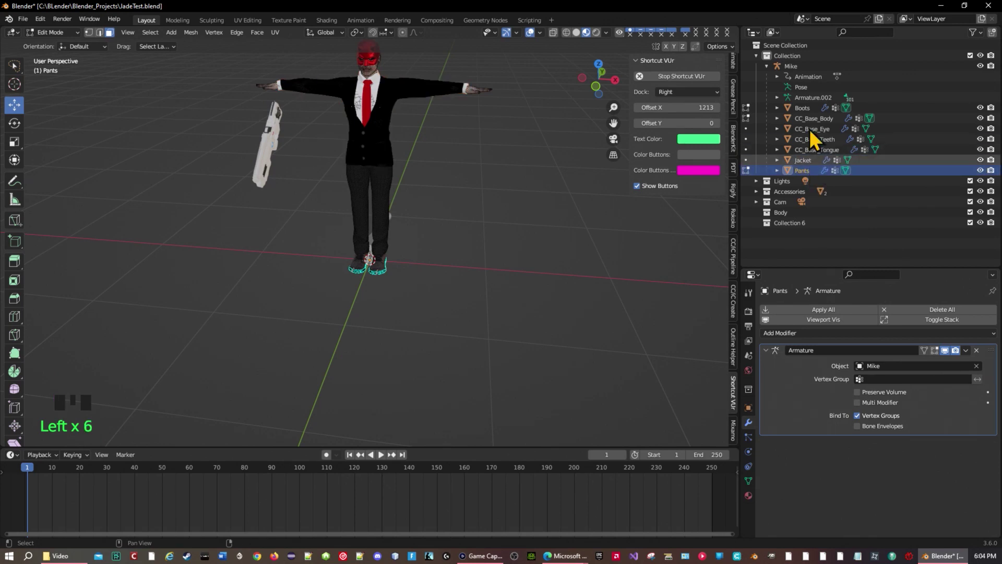
{"action": "left_click", "coordinate": [792, 68], "text": "shift"}
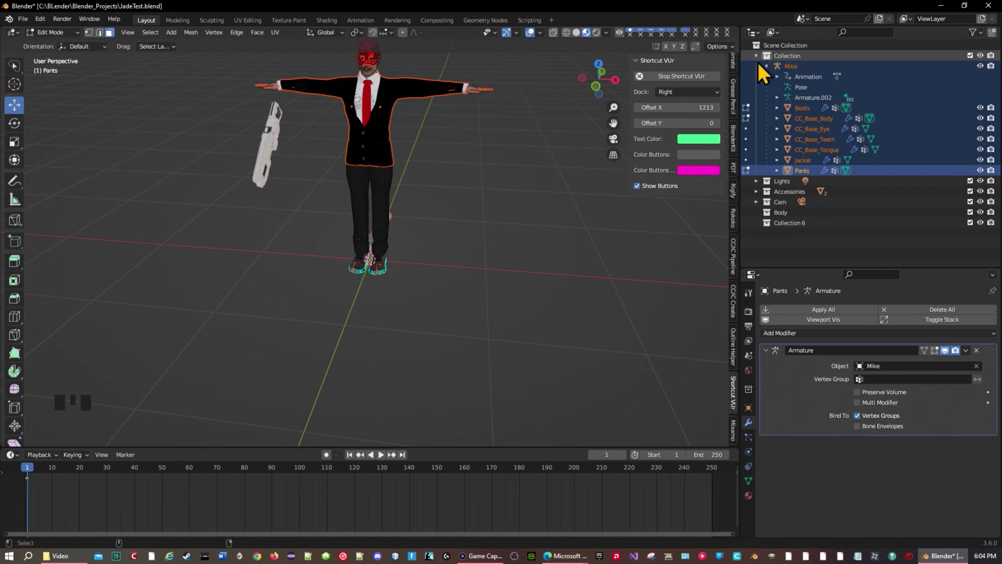
{"action": "left_click", "coordinate": [791, 67], "text": "ctrl"}
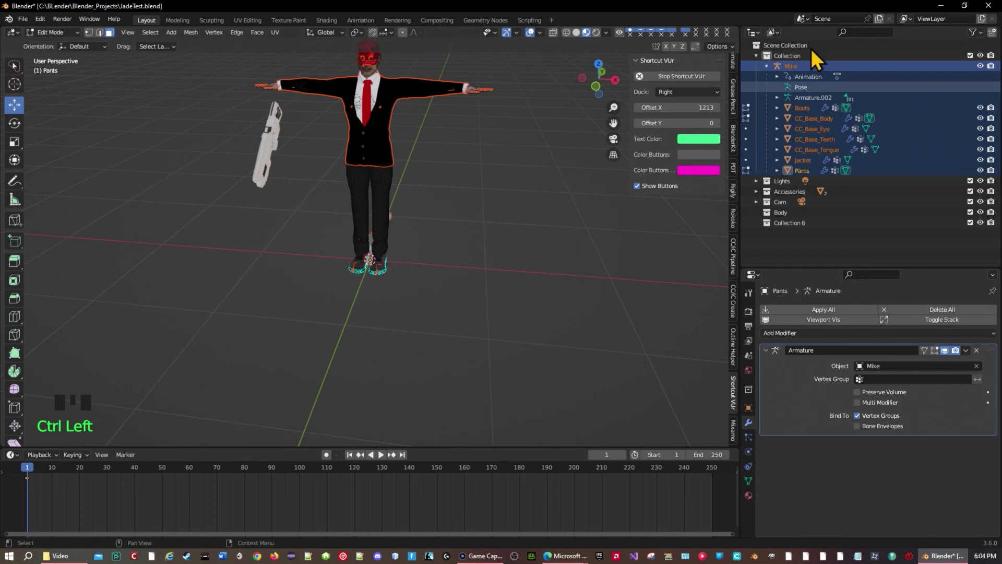
{"action": "left_click", "coordinate": [799, 68]}
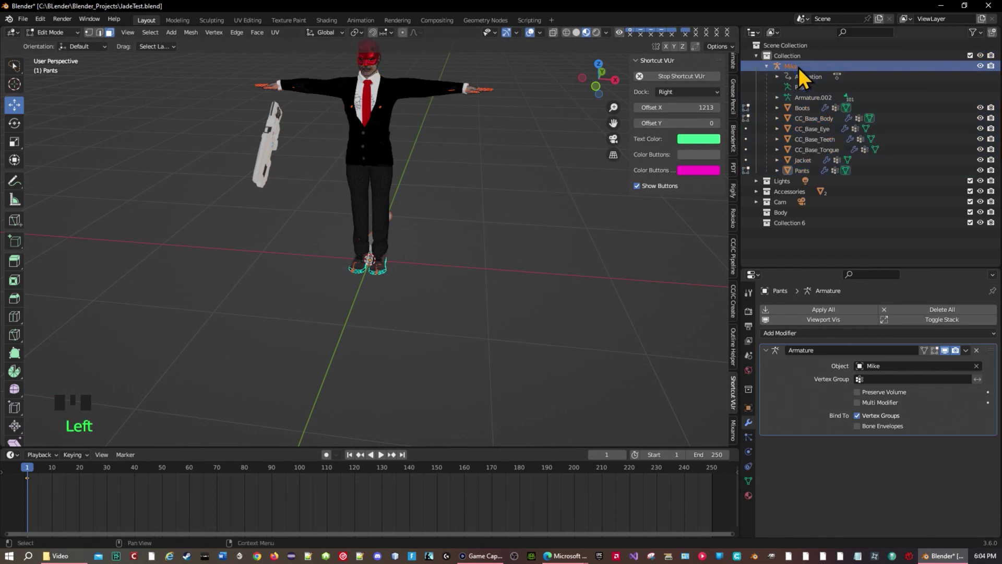
{"action": "left_click", "coordinate": [548, 223]}
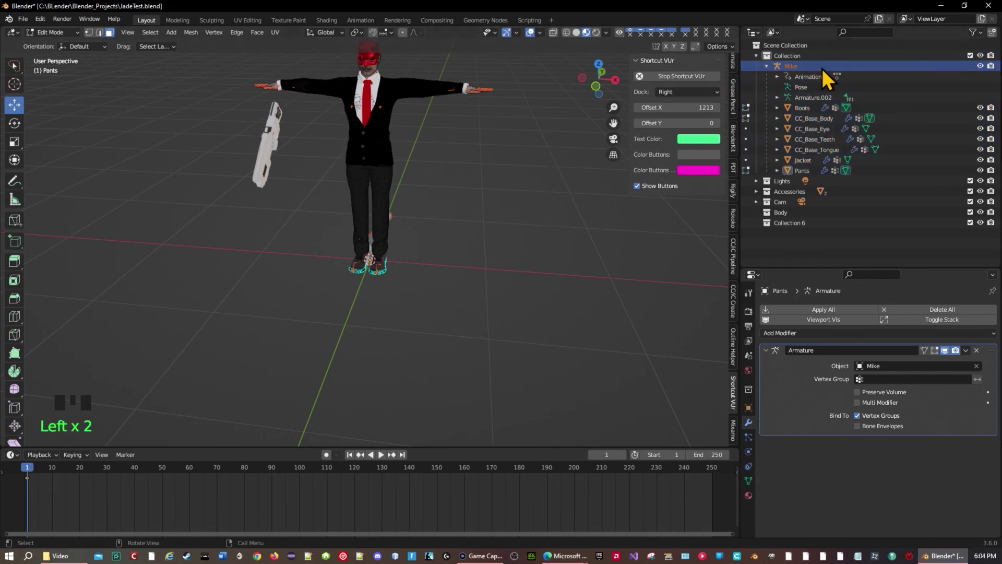
{"action": "left_click", "coordinate": [808, 171], "text": "shift"}
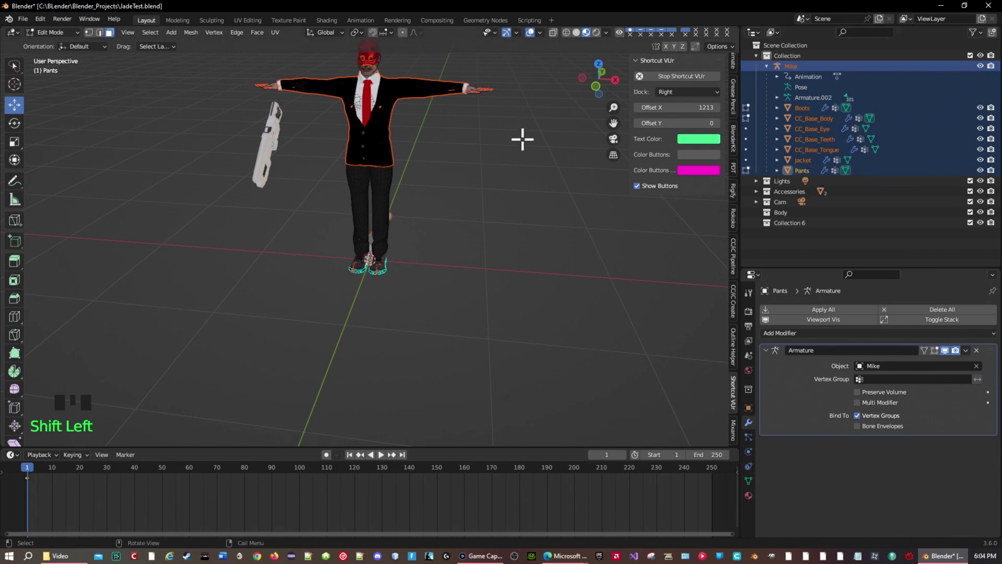
{"action": "left_click", "coordinate": [793, 66]}
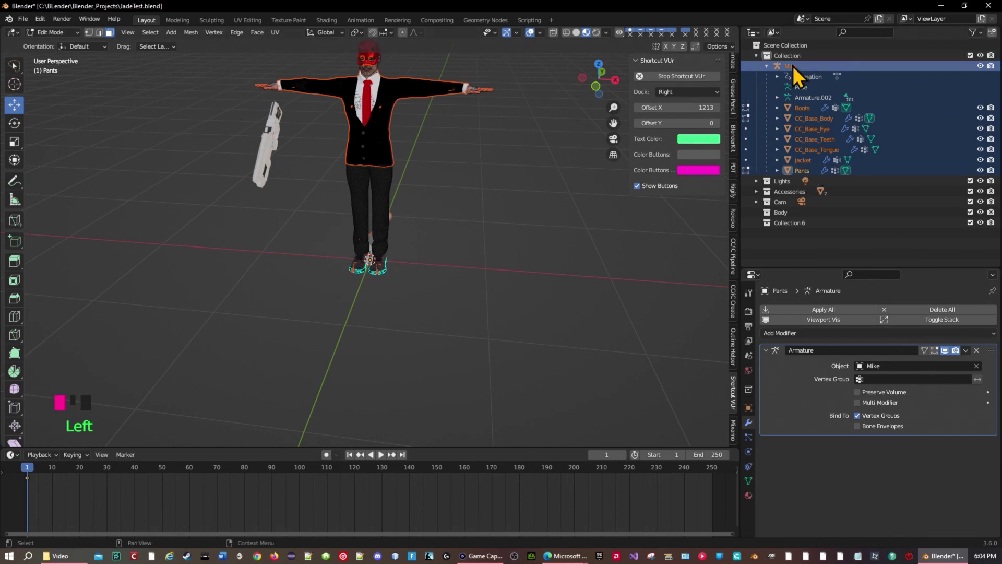
{"action": "left_click", "coordinate": [800, 171]}
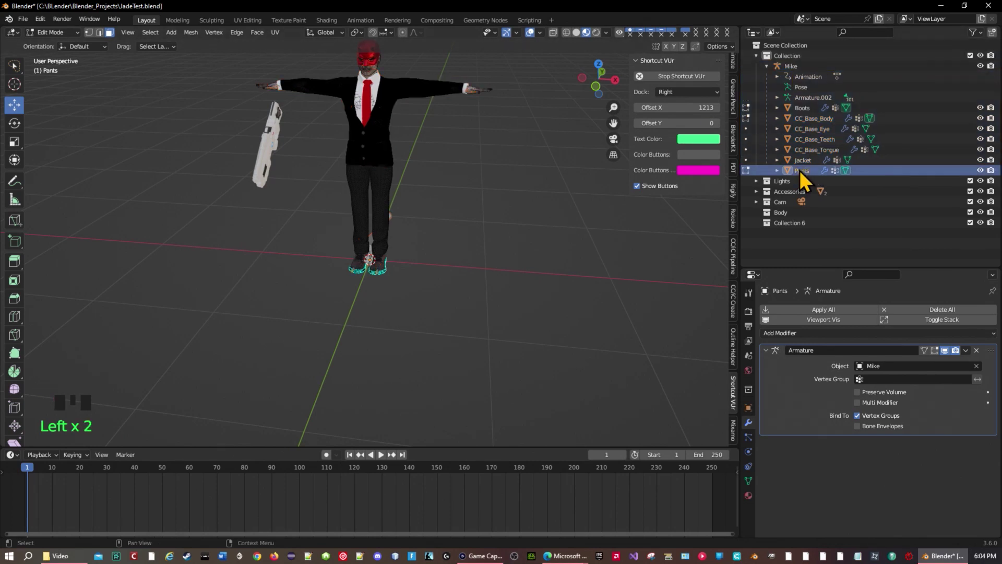
{"action": "left_click", "coordinate": [801, 66], "text": "shift"}
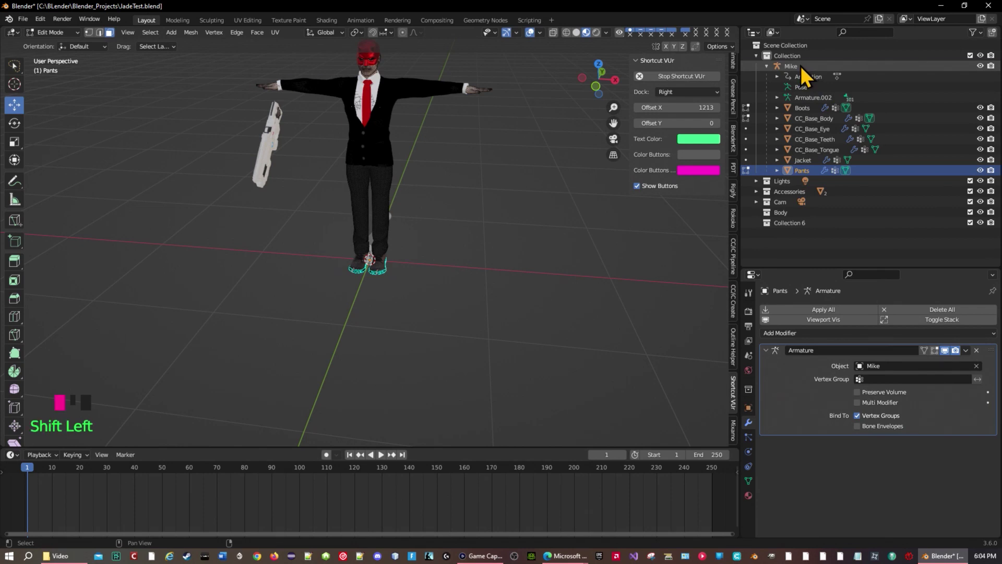
Step: Select the whole Mike hierarchy in the Outliner, including the armature and every item down to Pants
{"action": "left_click", "coordinate": [785, 169]}
{"action": "left_click", "coordinate": [794, 67]}
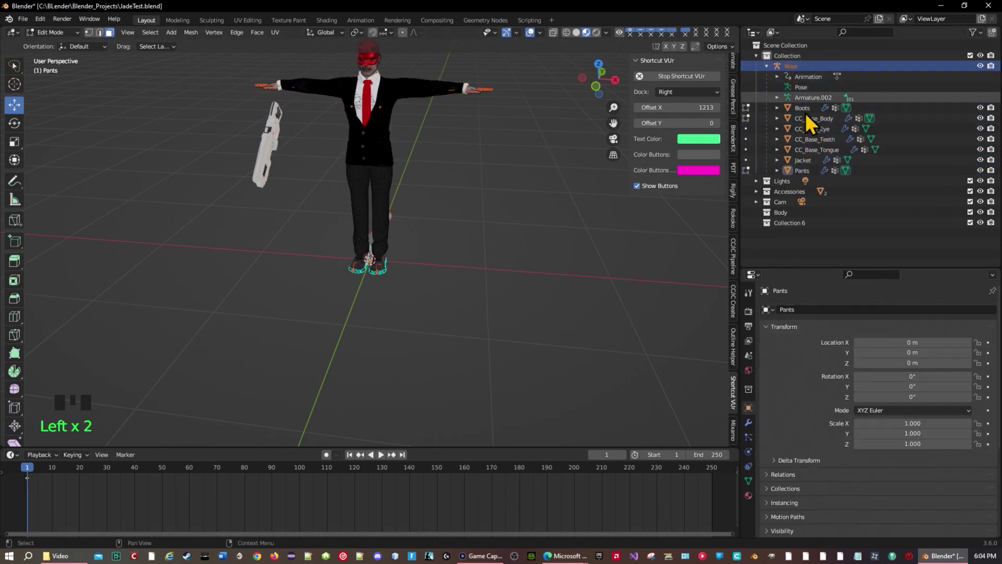
{"action": "left_click", "coordinate": [796, 65], "text": "shift"}
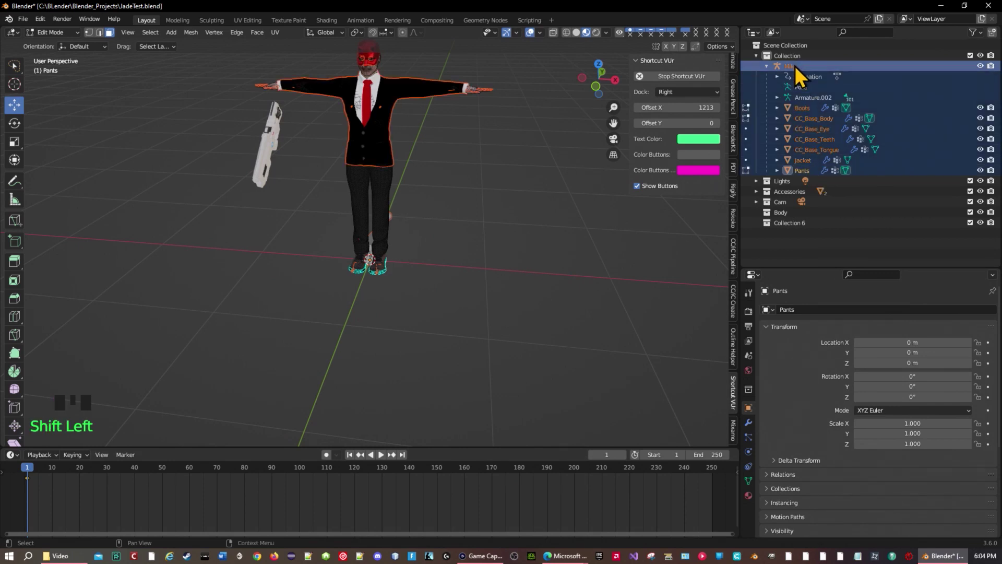
{"action": "left_click", "coordinate": [795, 66], "text": "ctrl"}
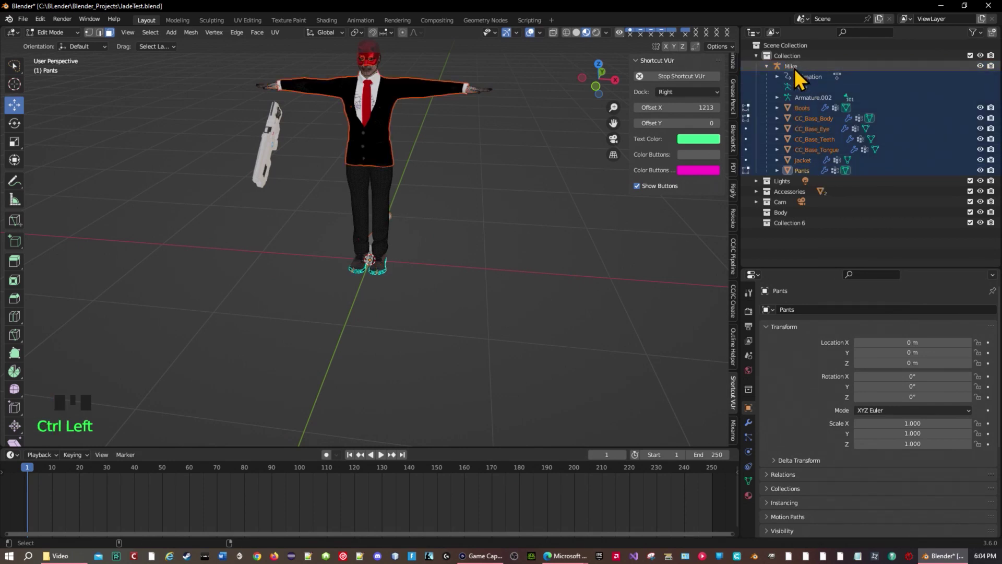
{"action": "left_click", "coordinate": [797, 67], "text": "ctrl"}
{"action": "left_click", "coordinate": [800, 67], "text": "ctrl"}
{"action": "left_click", "coordinate": [800, 70], "text": "ctrl"}
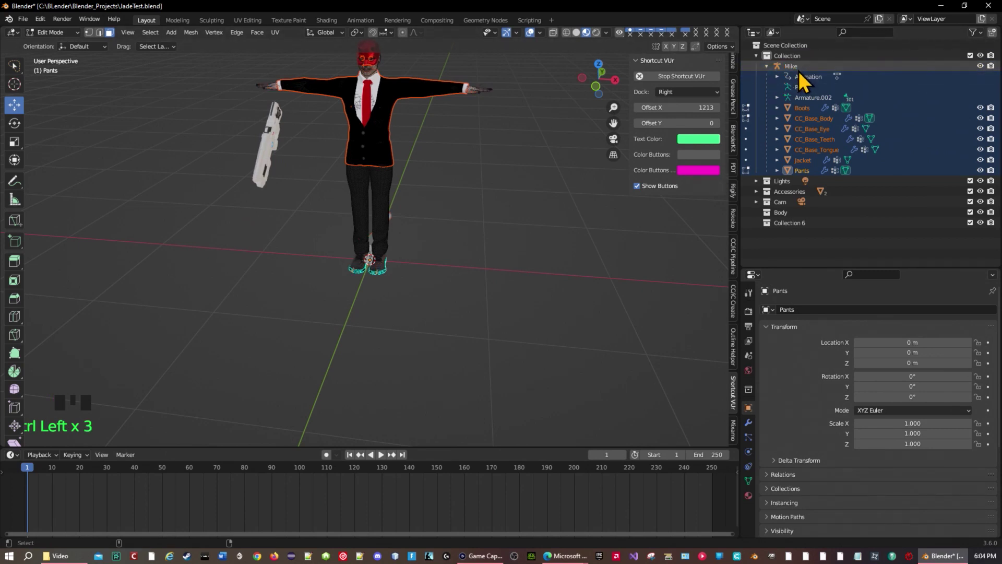
{"action": "left_click", "coordinate": [794, 67], "text": "ctrl"}
Step: Switch from Edit Mode to Object Mode, keeping the Mike armature and its child meshes selected
{"action": "left_click", "coordinate": [441, 169]}
{"action": "scroll", "coordinate": [400, 135], "scroll_direction": "down", "scroll_amount": 4}
{"action": "scroll", "coordinate": [399, 182], "scroll_direction": "up", "scroll_amount": 3}
{"action": "scroll", "coordinate": [400, 182], "scroll_direction": "up", "scroll_amount": 4}
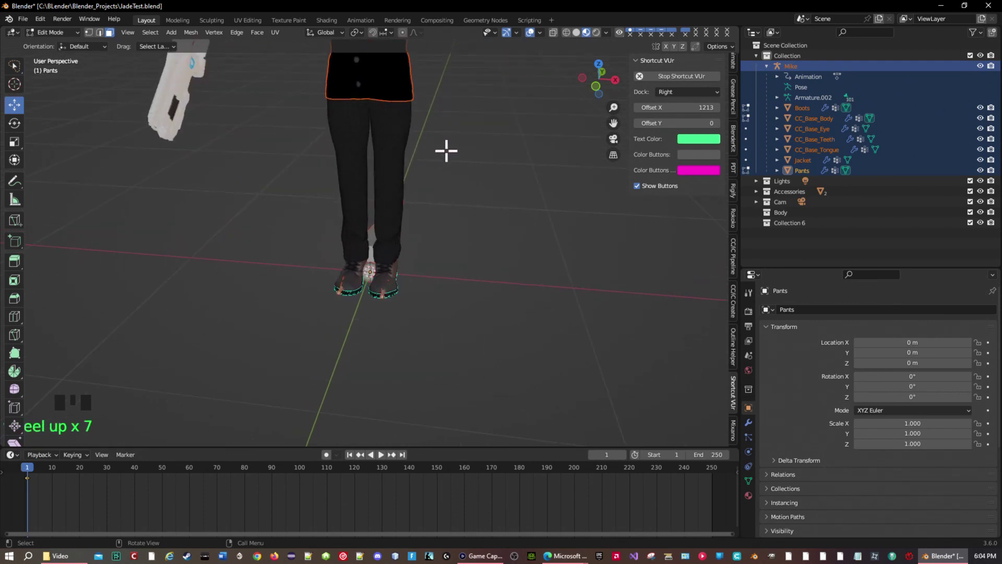
{"action": "middle_click_drag", "start_coordinate": [432, 187], "coordinate": [345, 279], "text": "shift"}
{"action": "middle_click_drag", "start_coordinate": [385, 164], "coordinate": [392, 297], "text": "shift"}
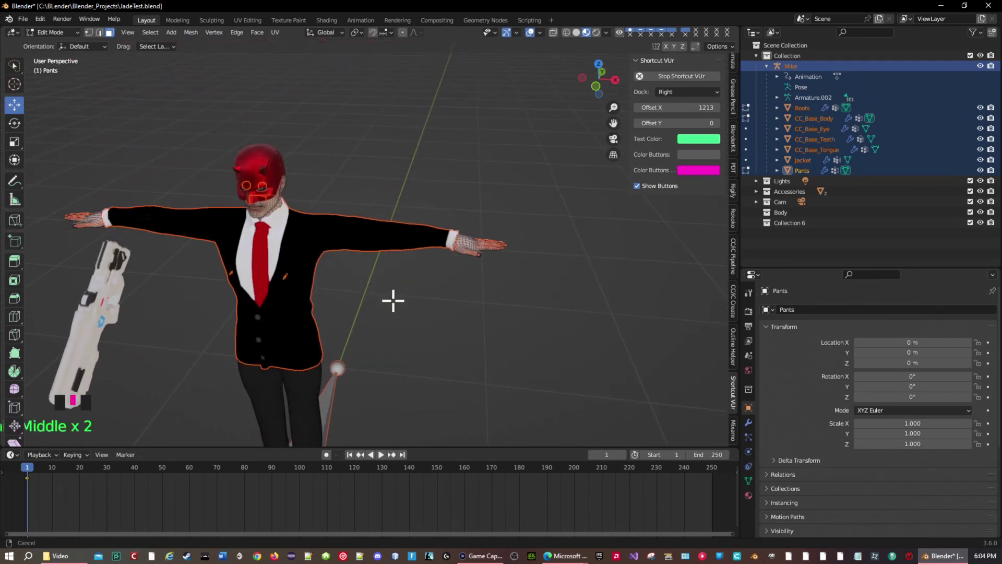
{"action": "left_click", "coordinate": [67, 33]}
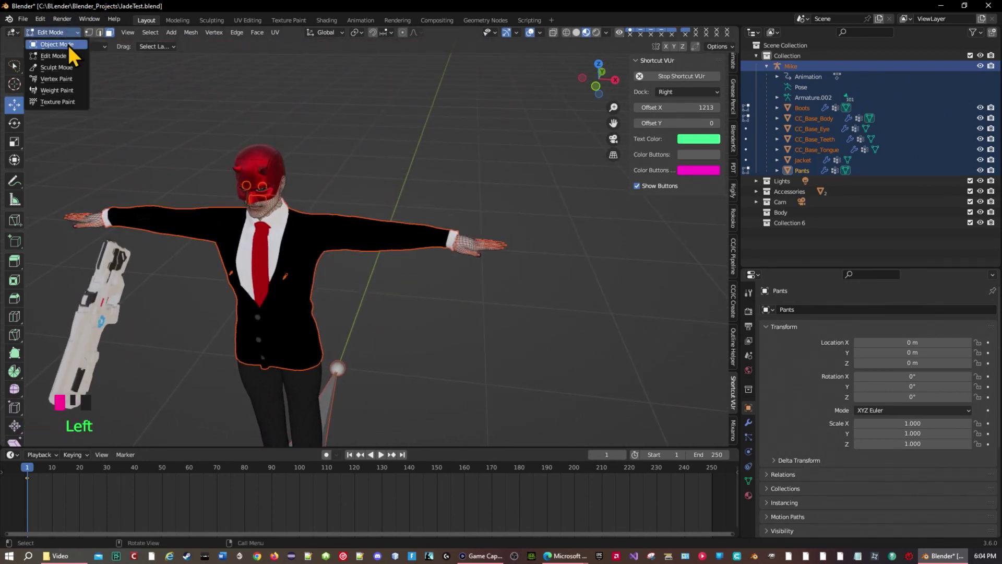
{"action": "left_click", "coordinate": [73, 42]}
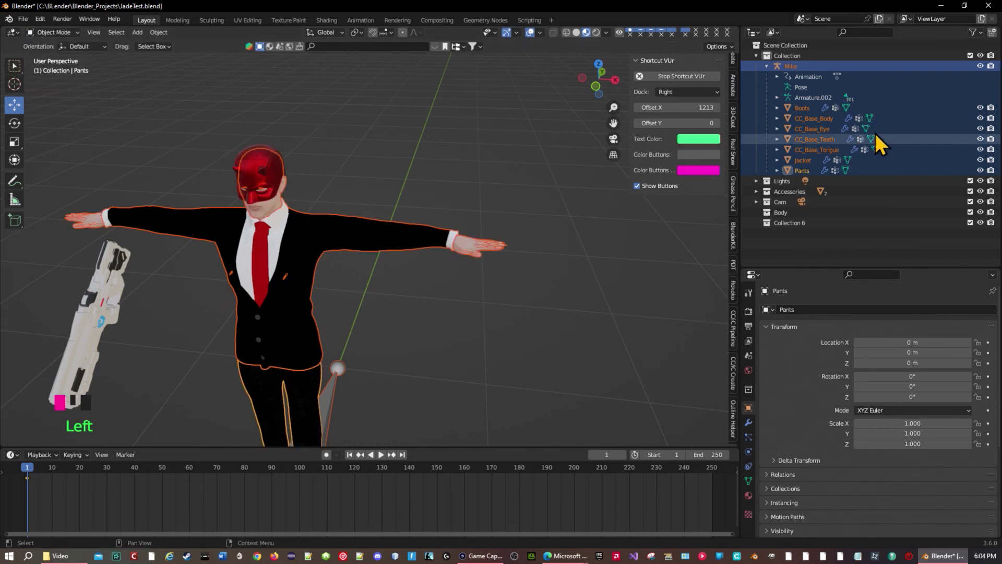
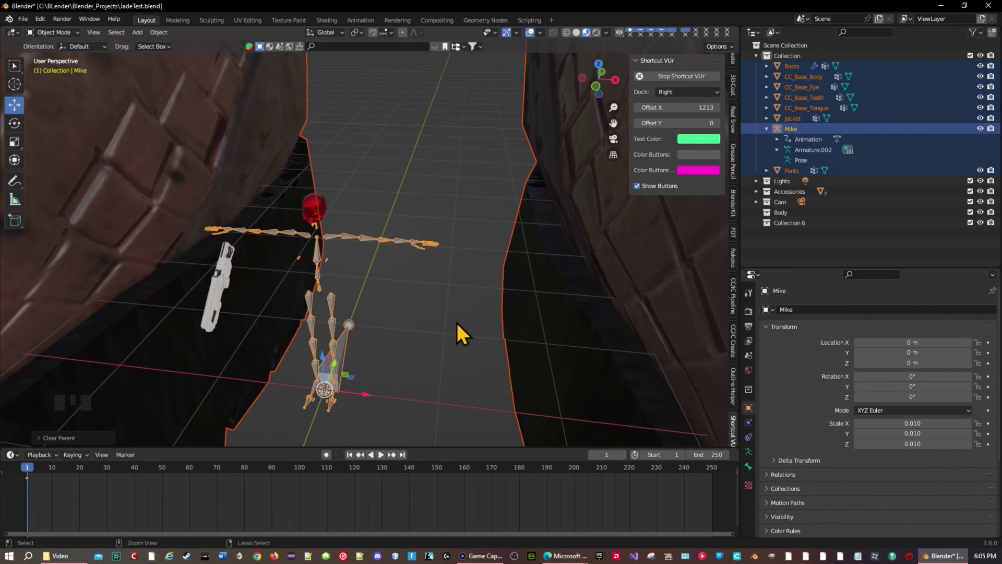
Step: Undo the Clear Parent operation and unparent the selected meshes from Mike with Clear and Keep Transformation instead
{"action": "key", "text": "ctrl+z"}
{"action": "right_click", "coordinate": [456, 325]}
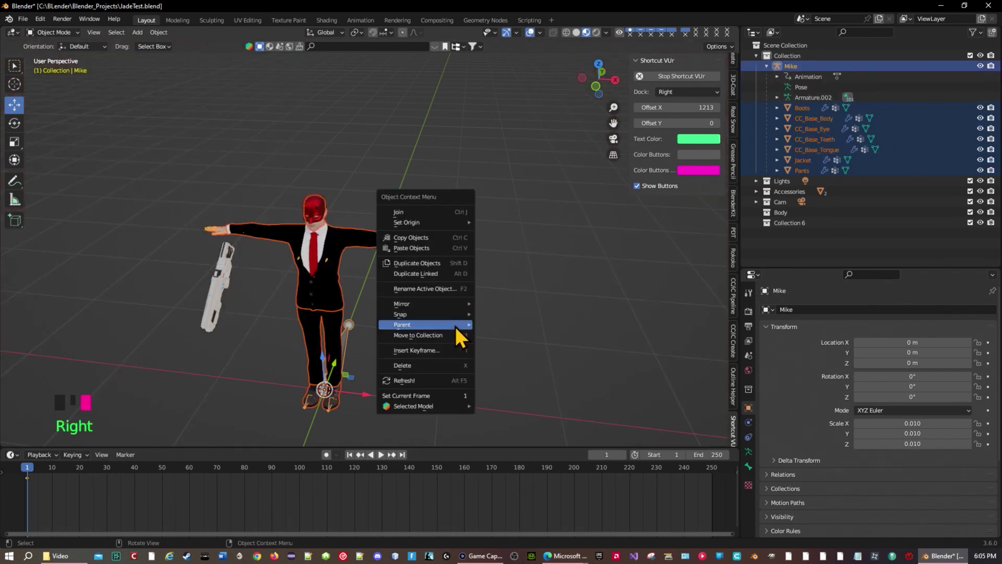
{"action": "mouse_move", "coordinate": [457, 314]}
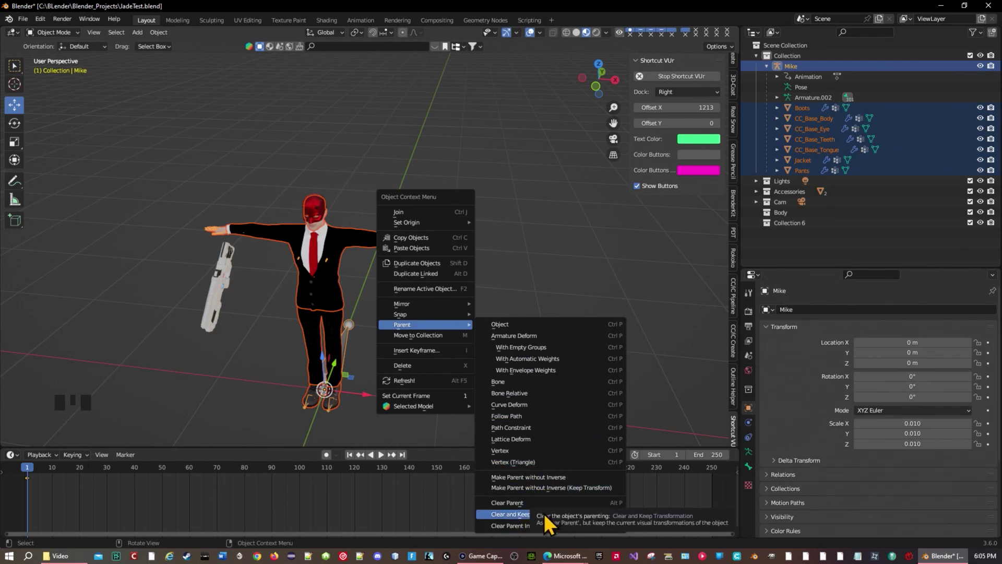
{"action": "left_click", "coordinate": [525, 514]}
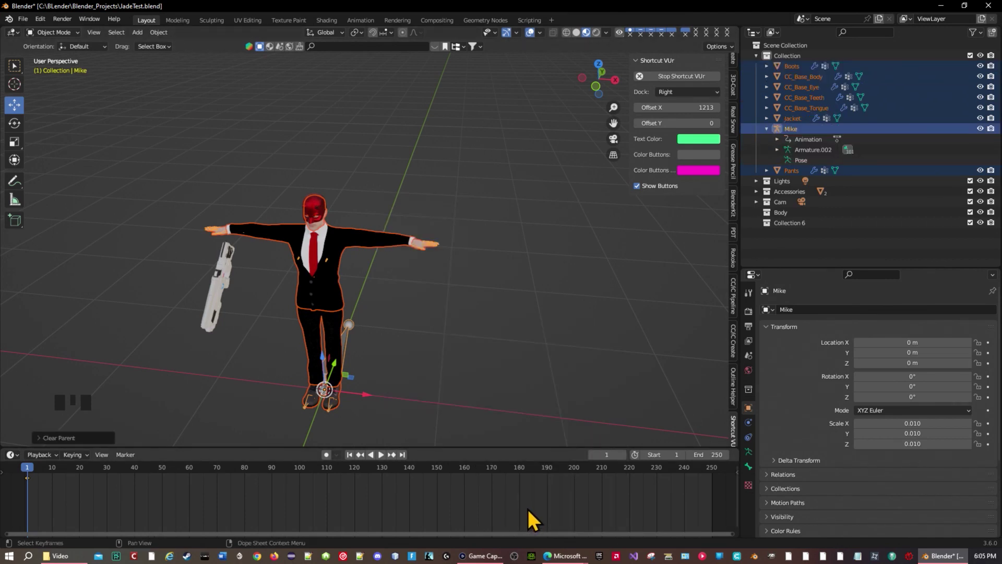
{"action": "left_click", "coordinate": [528, 509]}
Step: Hide the Mike armature in the viewport, disable it in renders, and select the Pants object
{"action": "left_click", "coordinate": [808, 127]}
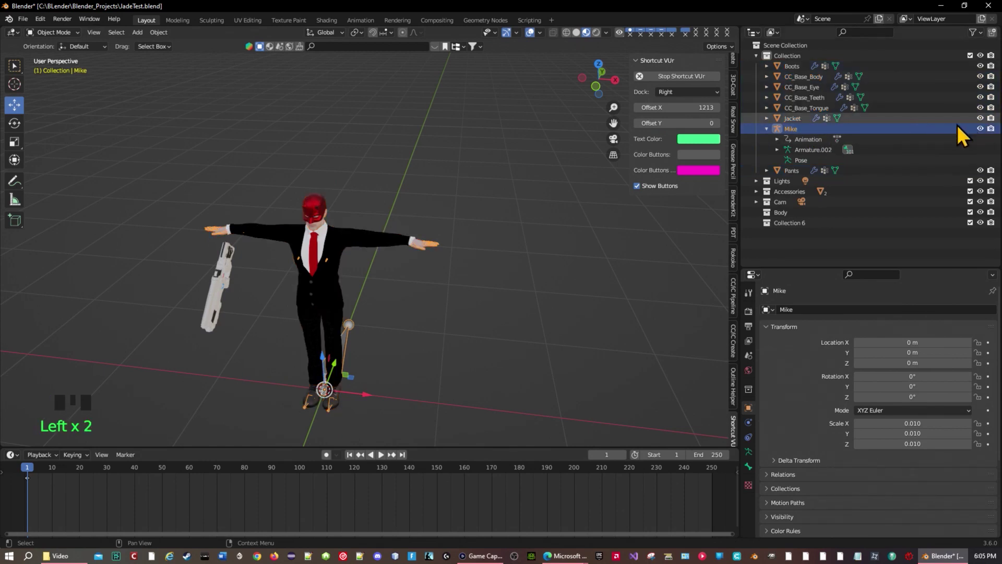
{"action": "left_click", "coordinate": [981, 128]}
{"action": "left_click", "coordinate": [992, 129]}
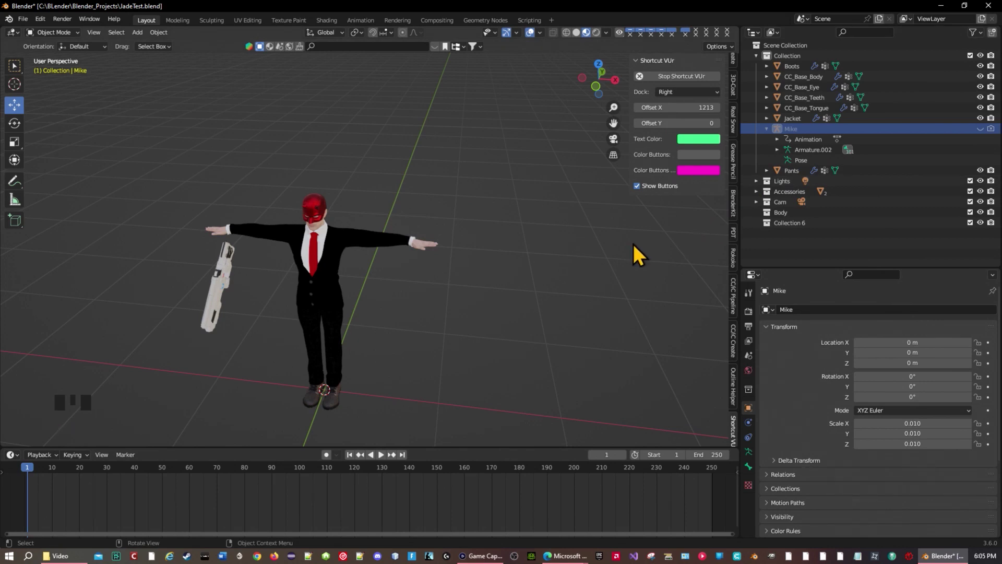
{"action": "left_click", "coordinate": [793, 172]}
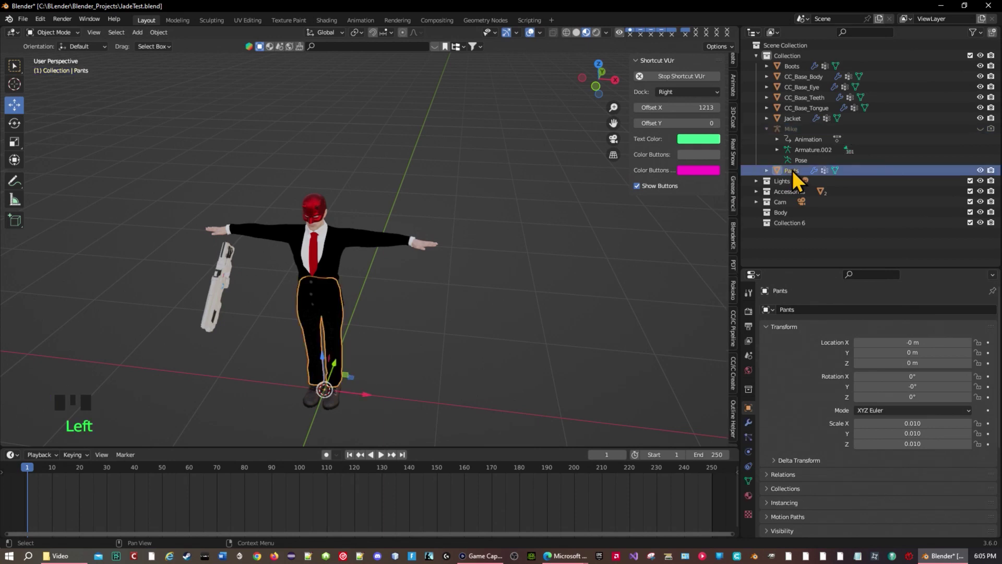
Step: Parent the Boots, CC_Base_Eye, CC_Base_Teeth, CC_Base_Tongue, Jacket and Pants meshes to CC_Base_Body using the Object parent type
{"action": "left_click", "coordinate": [767, 129]}
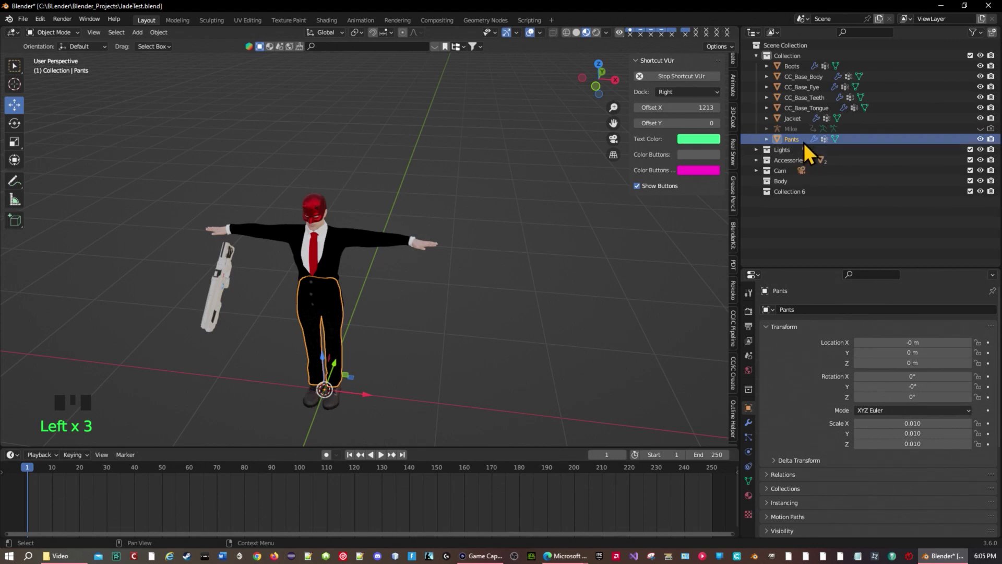
{"action": "scroll", "coordinate": [787, 142], "scroll_direction": "up", "scroll_amount": 5}
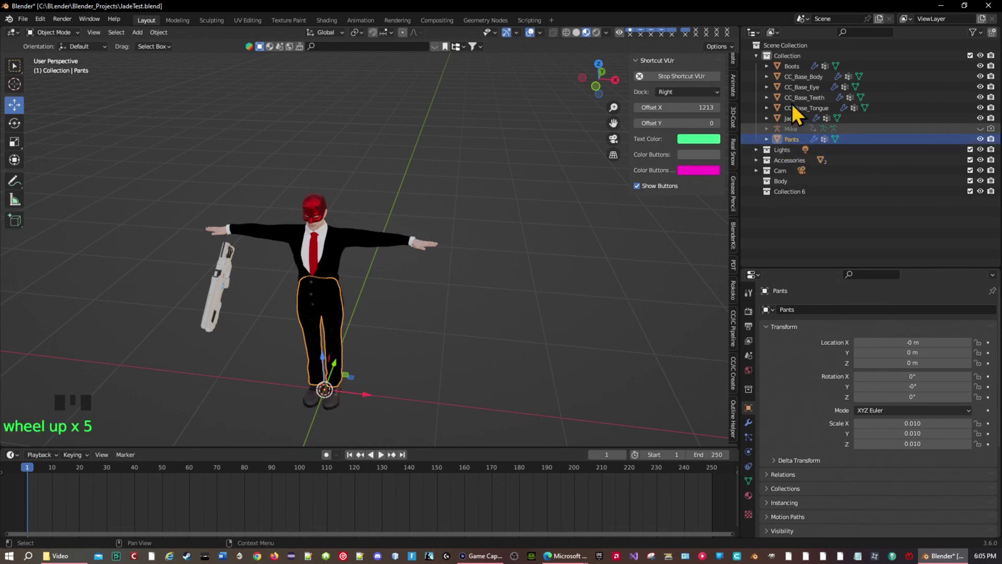
{"action": "left_click_drag", "start_coordinate": [803, 63], "coordinate": [804, 128], "text": "shift"}
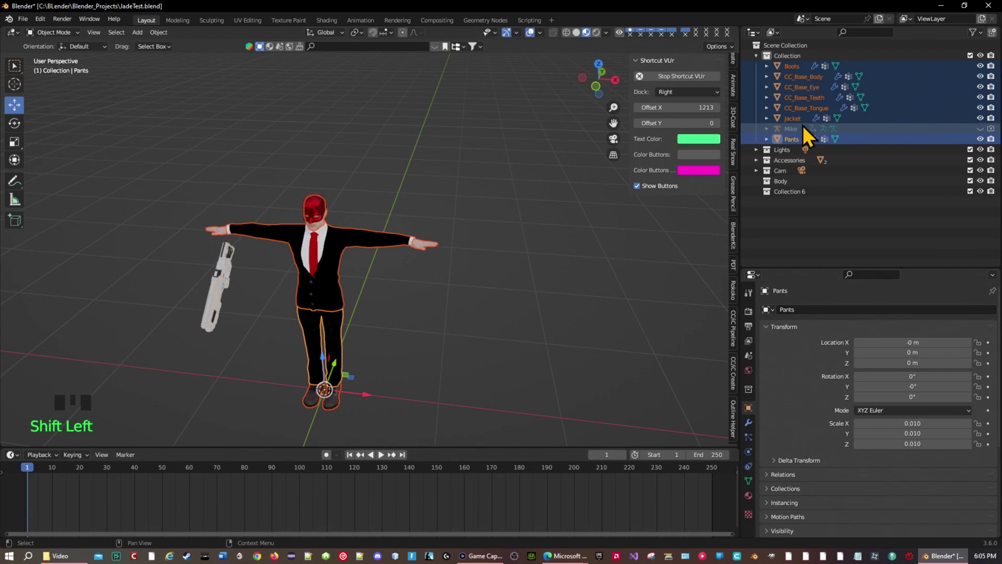
{"action": "left_click", "coordinate": [803, 76], "text": "ctrl"}
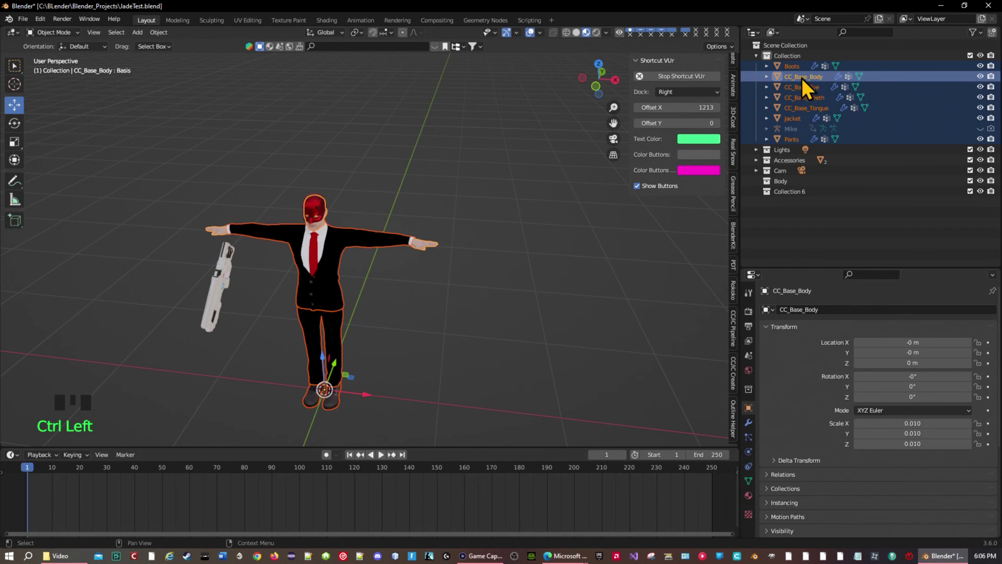
{"action": "right_click", "coordinate": [397, 297]}
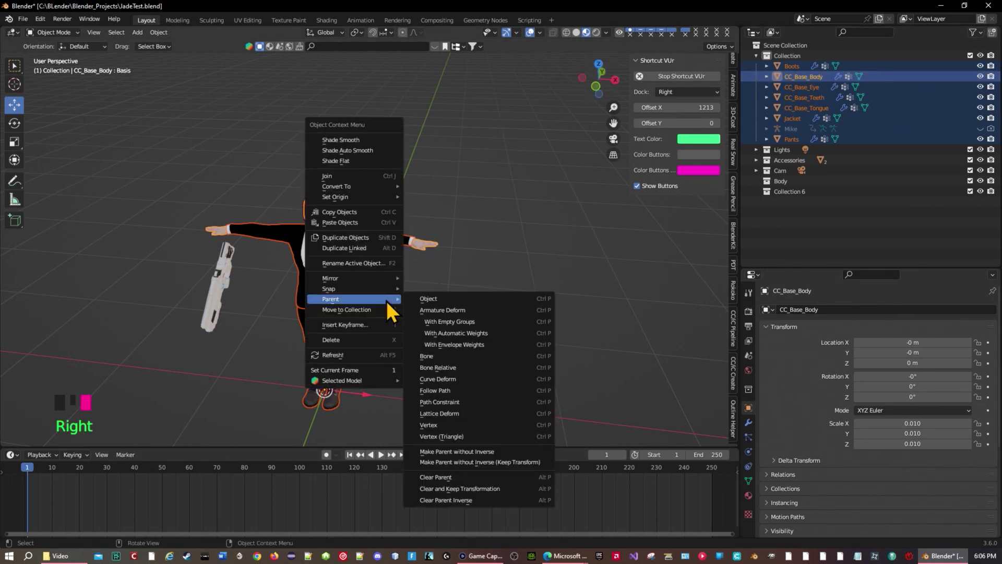
{"action": "left_click", "coordinate": [426, 300]}
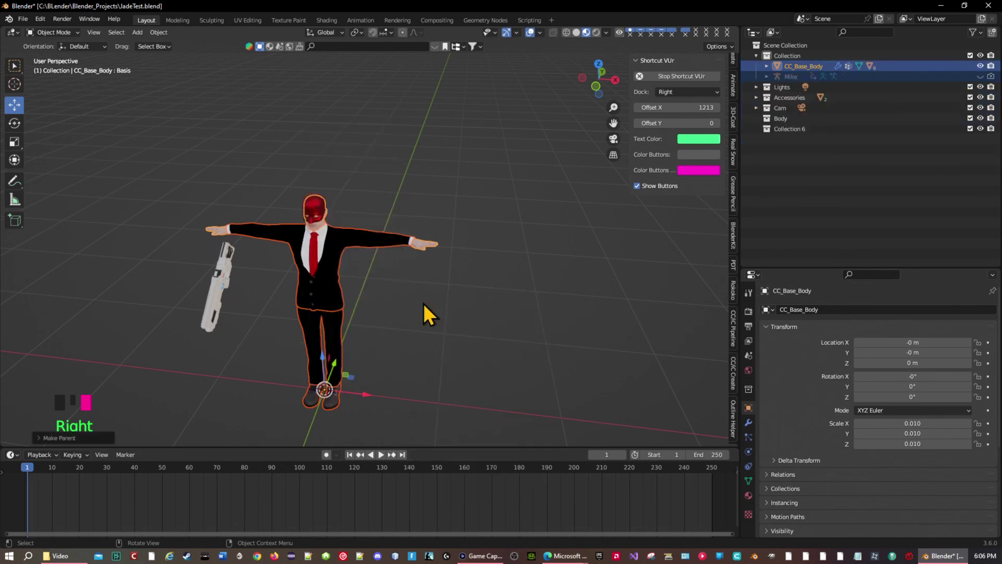
{"action": "left_click", "coordinate": [766, 66]}
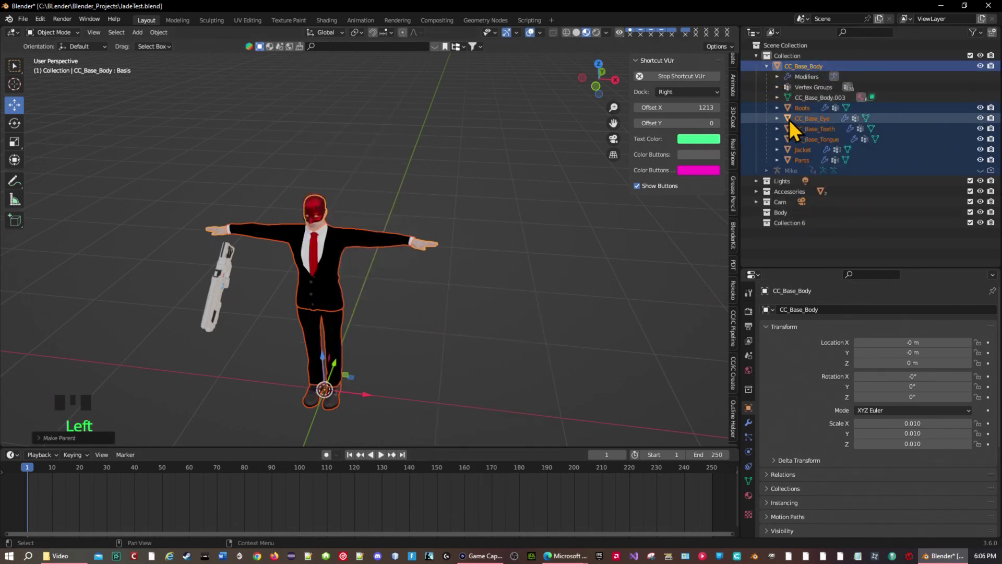
{"action": "left_click", "coordinate": [766, 66]}
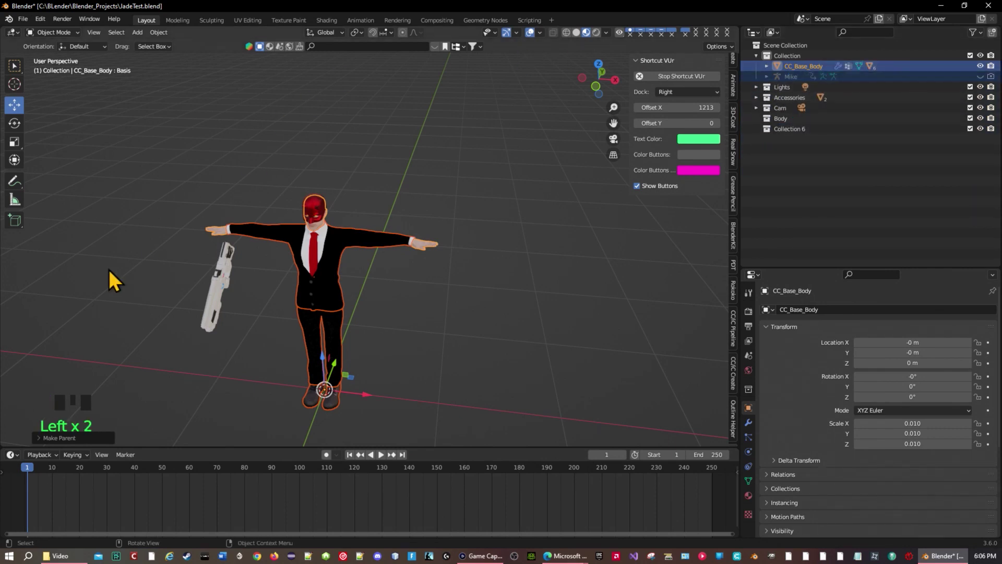
Step: Review the FBX export settings for Mike.fbx, covering path mode, included objects, transform and armature options, and close without exporting
{"action": "left_click", "coordinate": [23, 19]}
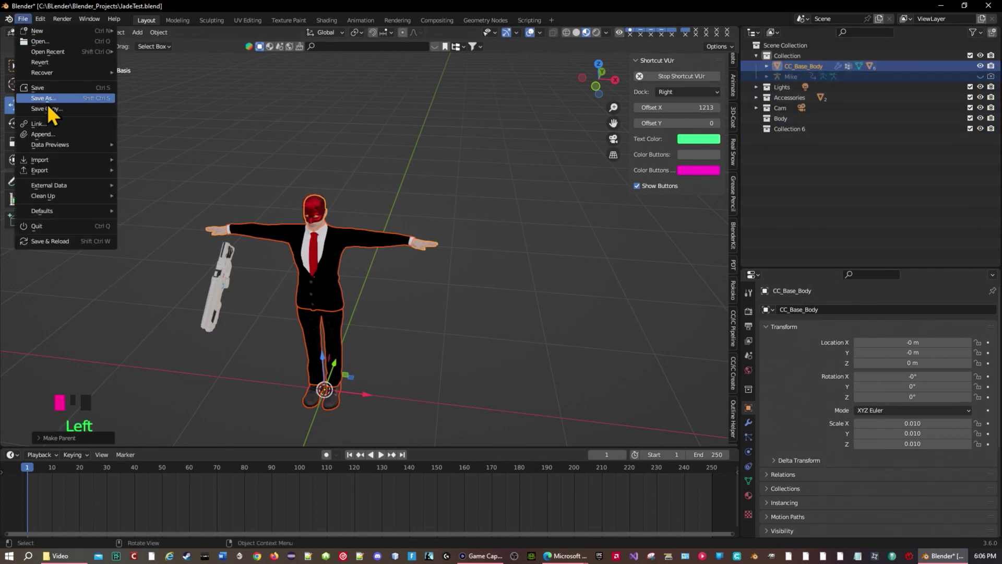
{"action": "mouse_move", "coordinate": [70, 167]}
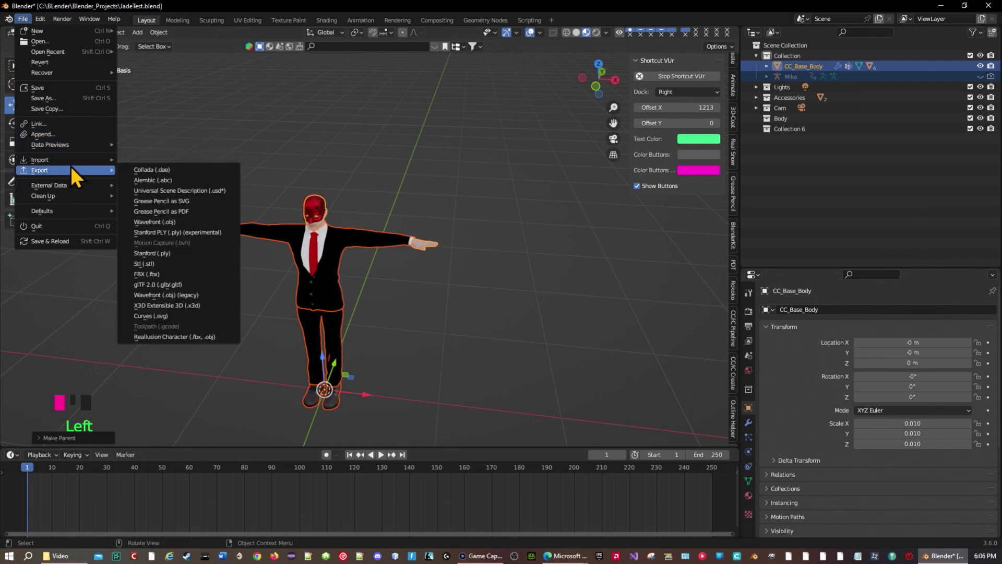
{"action": "left_click", "coordinate": [181, 272]}
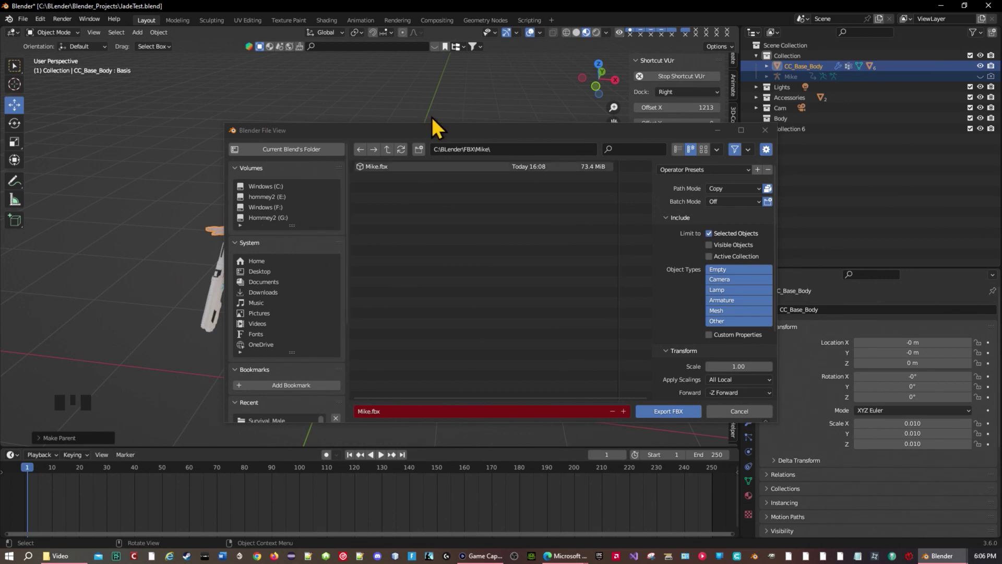
{"action": "left_click", "coordinate": [368, 411]}
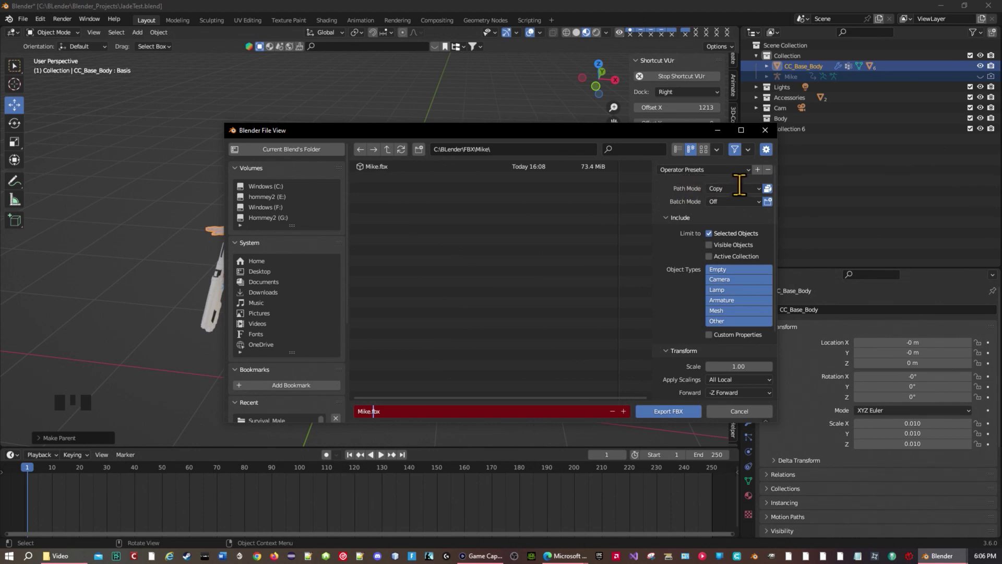
{"action": "left_click", "coordinate": [769, 189]}
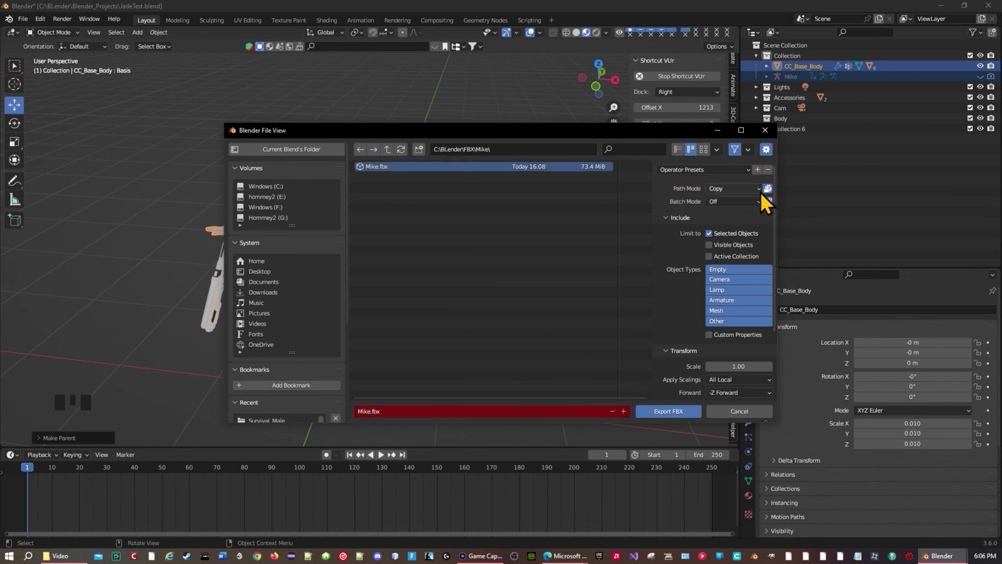
{"action": "scroll", "coordinate": [682, 357], "scroll_direction": "down", "scroll_amount": 5}
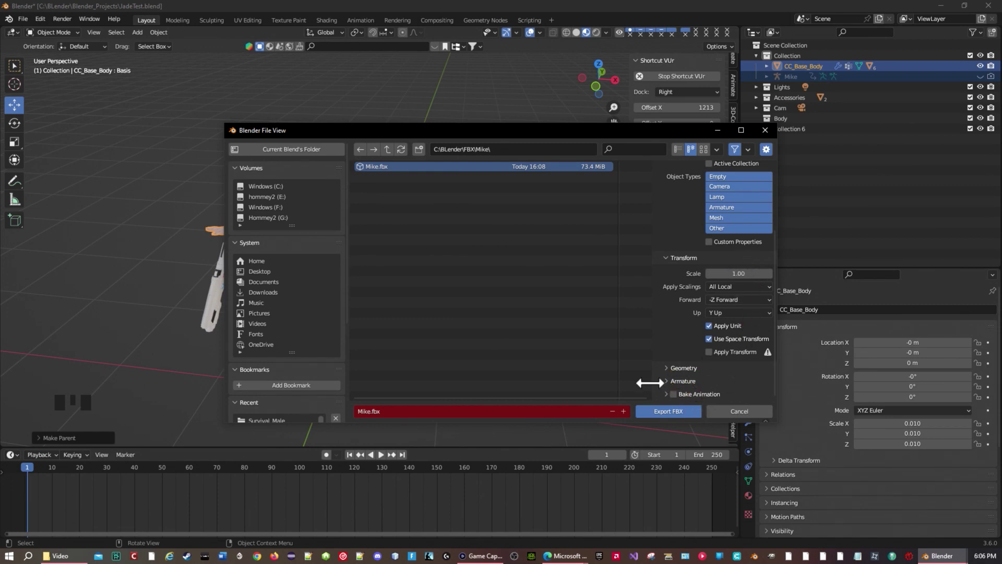
{"action": "left_click", "coordinate": [667, 382]}
{"action": "scroll", "coordinate": [694, 375], "scroll_direction": "down", "scroll_amount": 3}
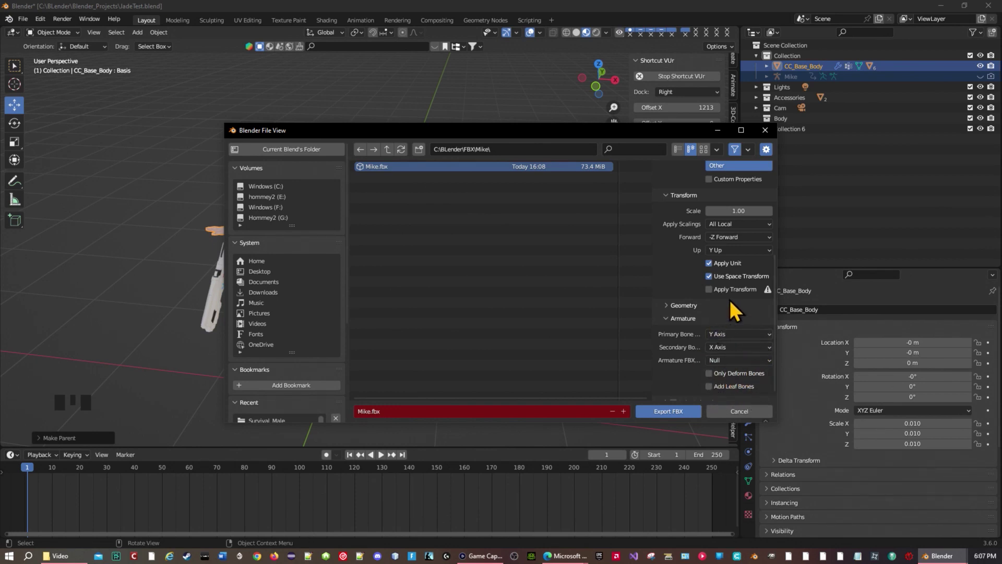
{"action": "scroll", "coordinate": [686, 283], "scroll_direction": "up", "scroll_amount": 8}
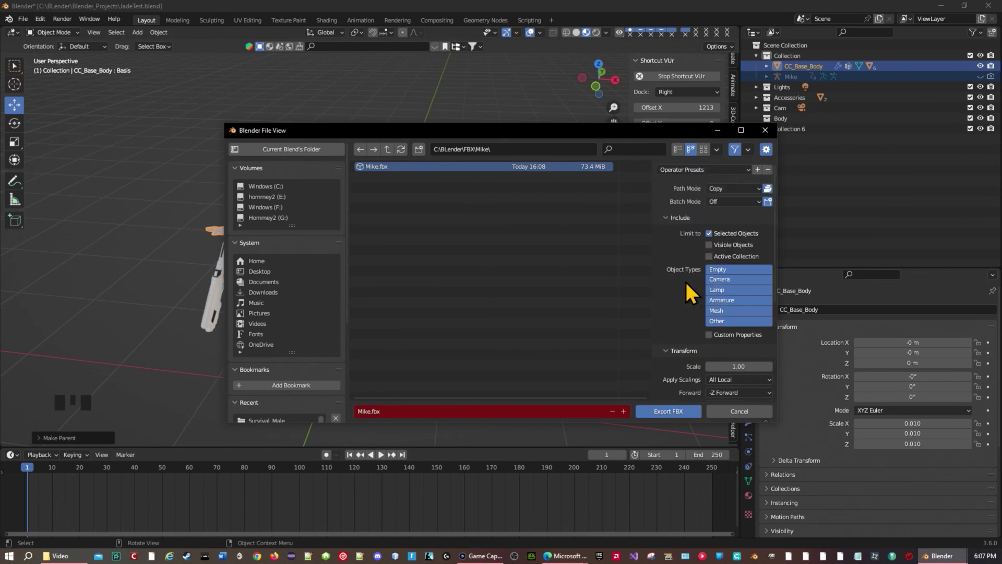
{"action": "scroll", "coordinate": [682, 365], "scroll_direction": "down", "scroll_amount": 6}
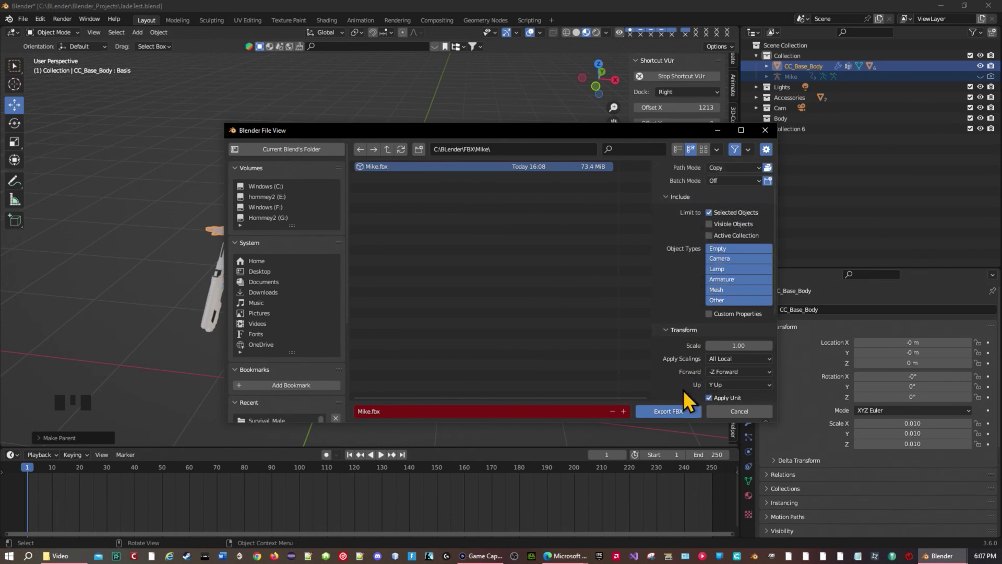
{"action": "left_click", "coordinate": [765, 130]}
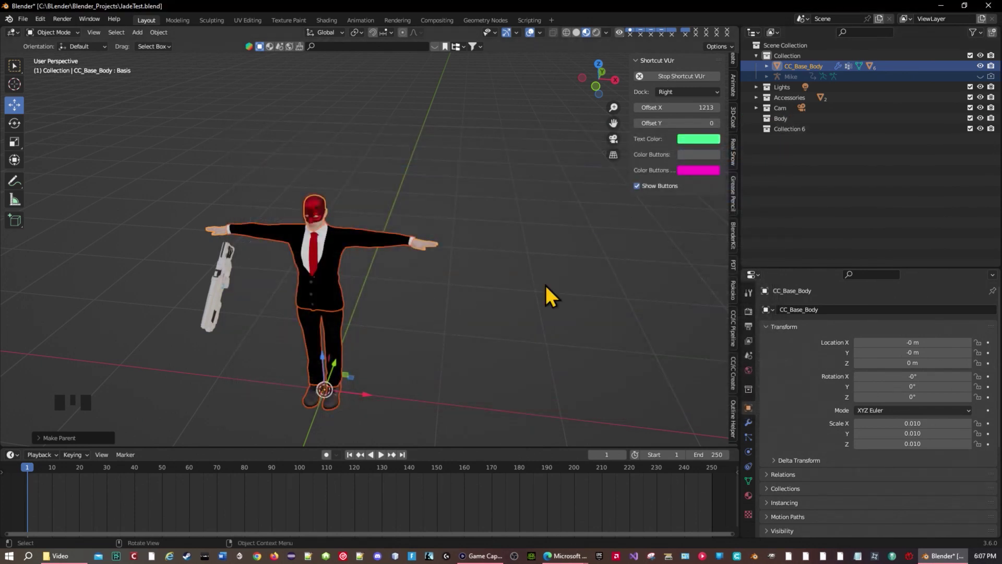
Step: Delete the CC_Base_Body mesh with all its child meshes and the hidden Mike armature from the scene
{"action": "left_click", "coordinate": [766, 66]}
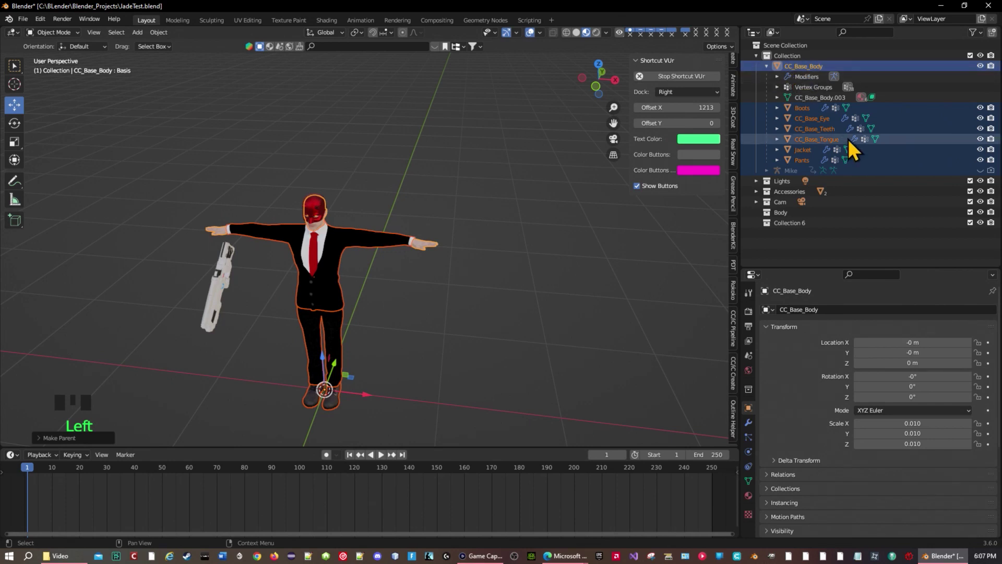
{"action": "key", "text": "Delete"}
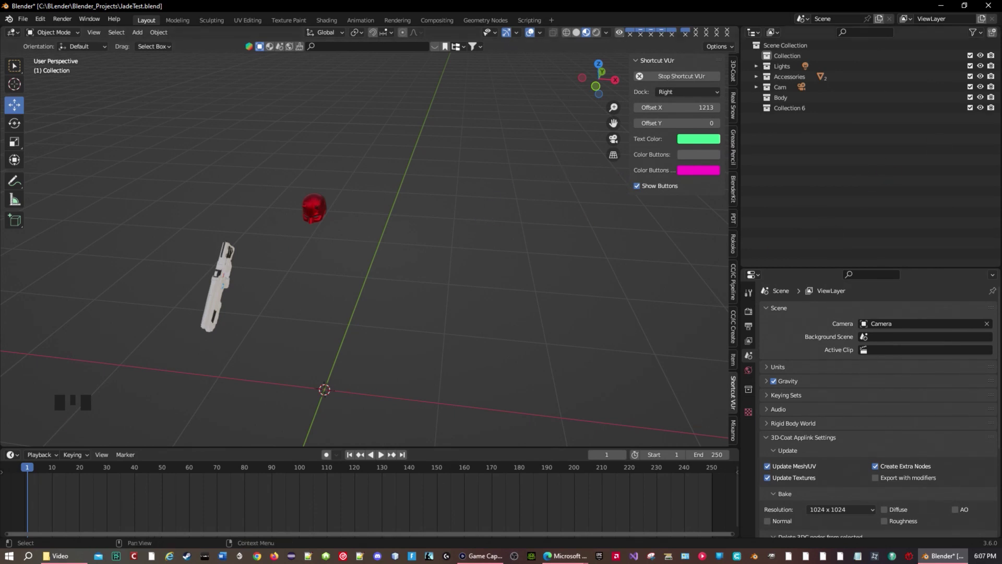
Step: Switch to Mixamo in the browser, maximize its window and start uploading a new character
{"action": "left_click", "coordinate": [566, 555]}
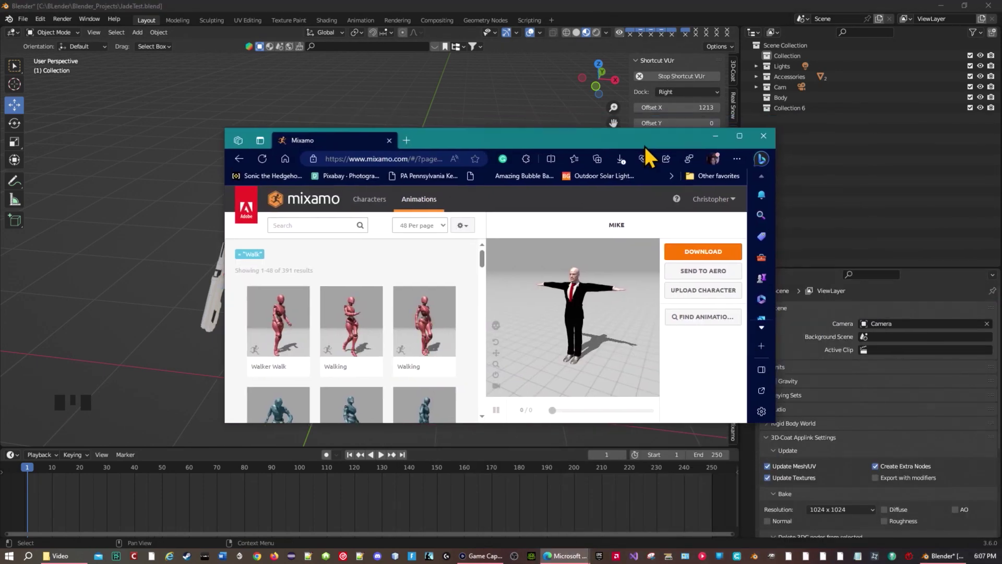
{"action": "left_click", "coordinate": [737, 137]}
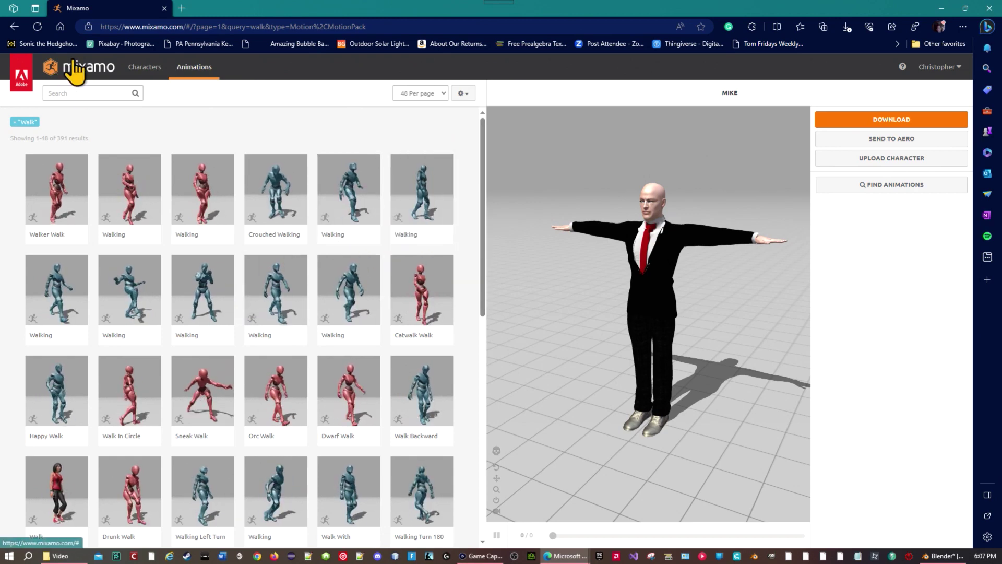
{"action": "left_click", "coordinate": [908, 158]}
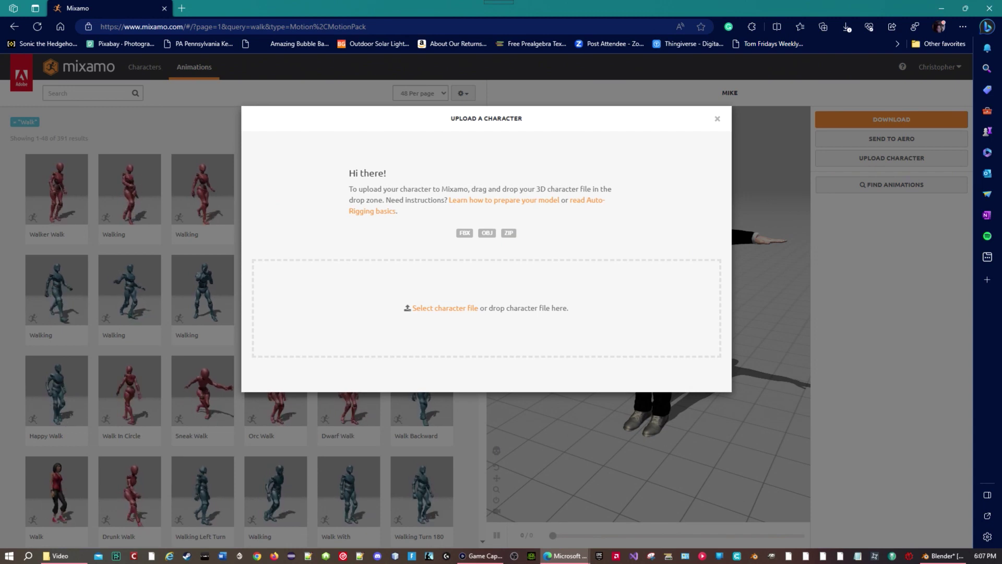
Step: Locate the exported Mike FBX file in the BLender\FBX\Mike folder in File Explorer and upload it to Mixamo as the character
{"action": "key", "text": "alt+Tab"}
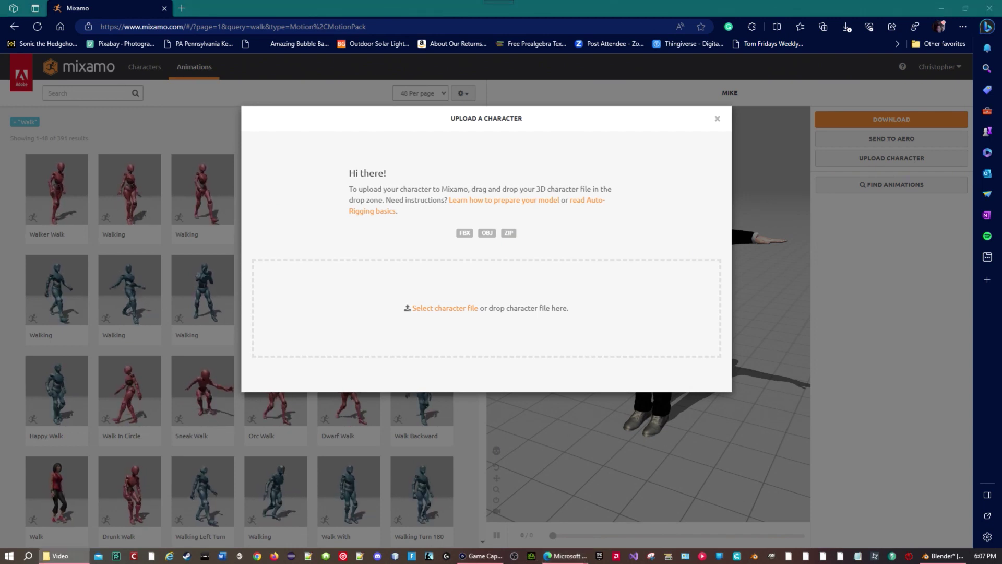
{"action": "left_click", "coordinate": [630, 208]}
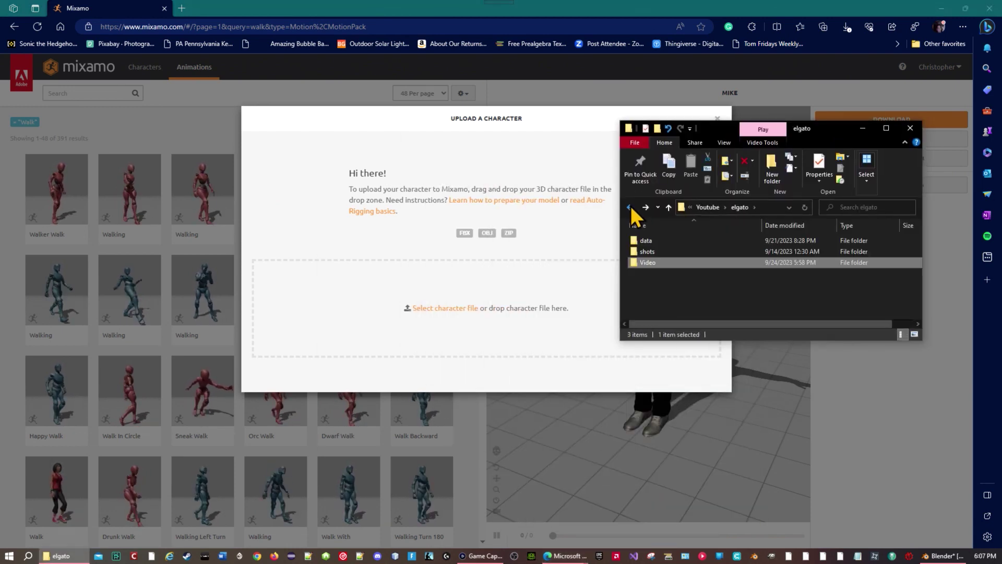
{"action": "scroll", "coordinate": [671, 267], "scroll_direction": "up", "scroll_amount": 10}
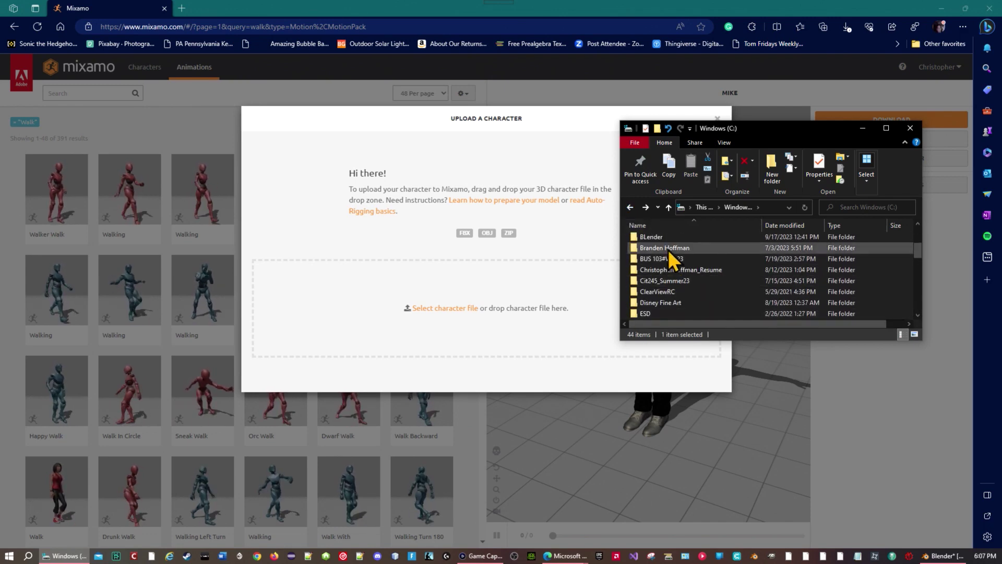
{"action": "double_click", "coordinate": [667, 264]}
{"action": "double_click", "coordinate": [675, 306]}
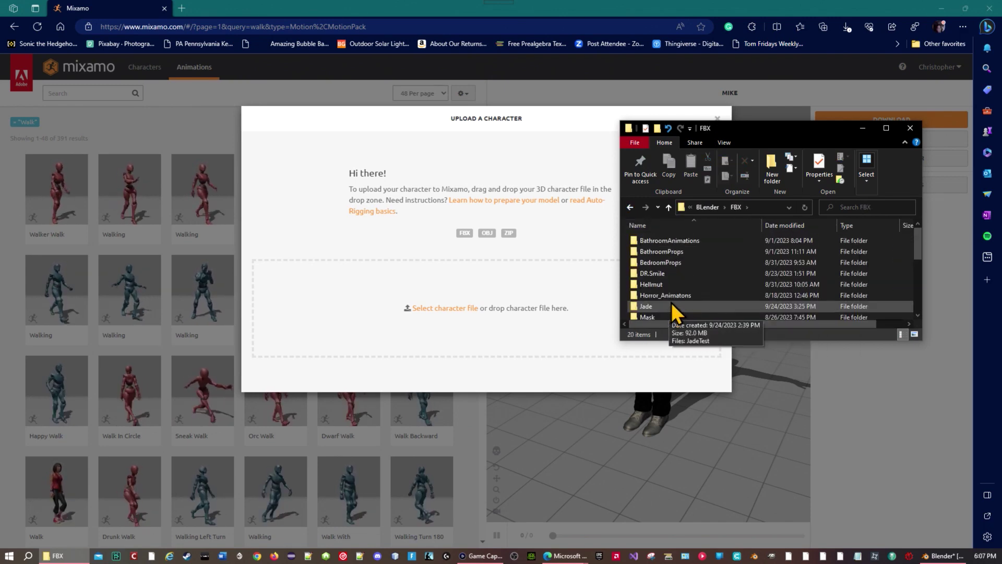
{"action": "double_click", "coordinate": [672, 303]}
{"action": "left_click_drag", "start_coordinate": [674, 240], "coordinate": [569, 301]}
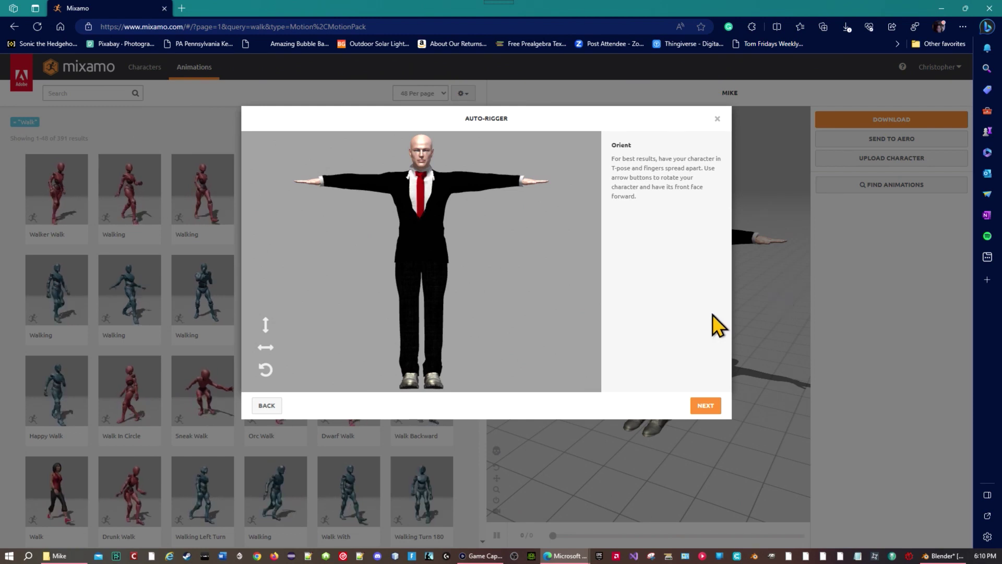
Step: Accept the character's orientation and place the chin, knee, groin, elbow and wrist markers on the model with symmetry
{"action": "left_click", "coordinate": [709, 408]}
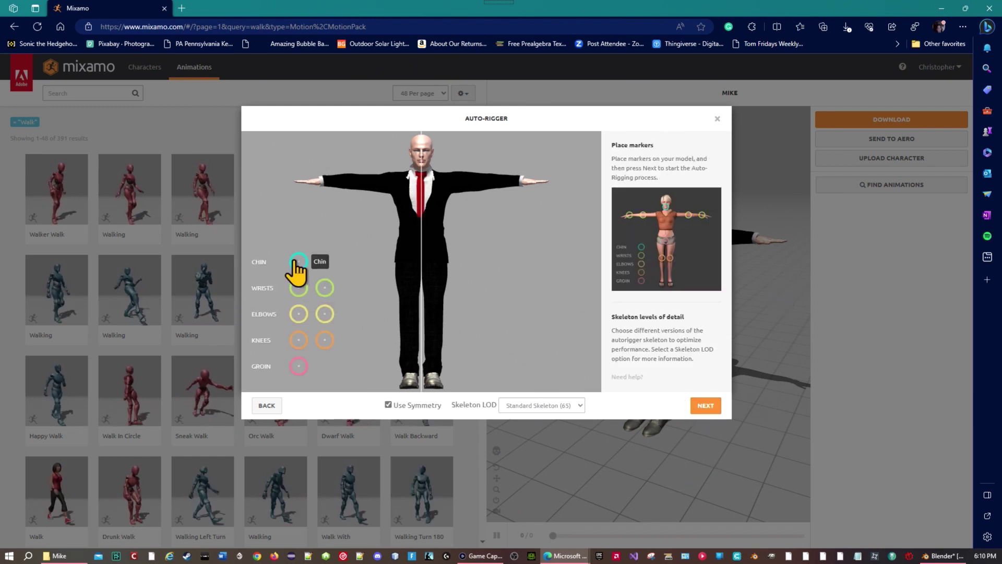
{"action": "mouse_move", "coordinate": [301, 262]}
{"action": "left_mouse_down"}
{"action": "mouse_move", "coordinate": [390, 238]}
{"action": "mouse_move", "coordinate": [416, 164]}
{"action": "mouse_move", "coordinate": [432, 155]}
{"action": "mouse_move", "coordinate": [546, 162]}
{"action": "mouse_move", "coordinate": [514, 173]}
{"action": "mouse_move", "coordinate": [405, 151]}
{"action": "mouse_move", "coordinate": [423, 164]}
{"action": "left_mouse_up"}
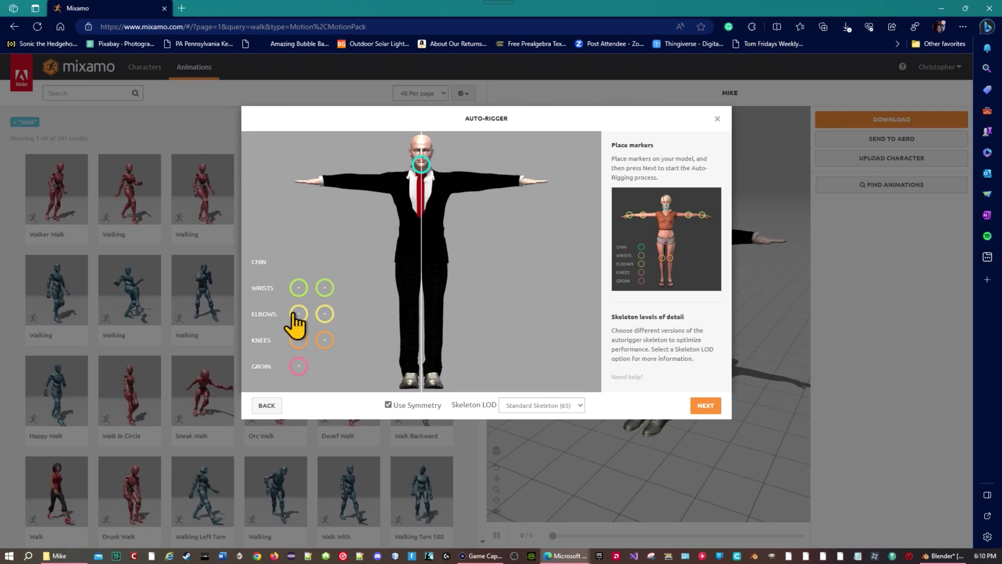
{"action": "mouse_move", "coordinate": [299, 342]}
{"action": "left_mouse_down"}
{"action": "mouse_move", "coordinate": [396, 308]}
{"action": "mouse_move", "coordinate": [412, 322]}
{"action": "mouse_move", "coordinate": [411, 358]}
{"action": "mouse_move", "coordinate": [409, 323]}
{"action": "left_mouse_up"}
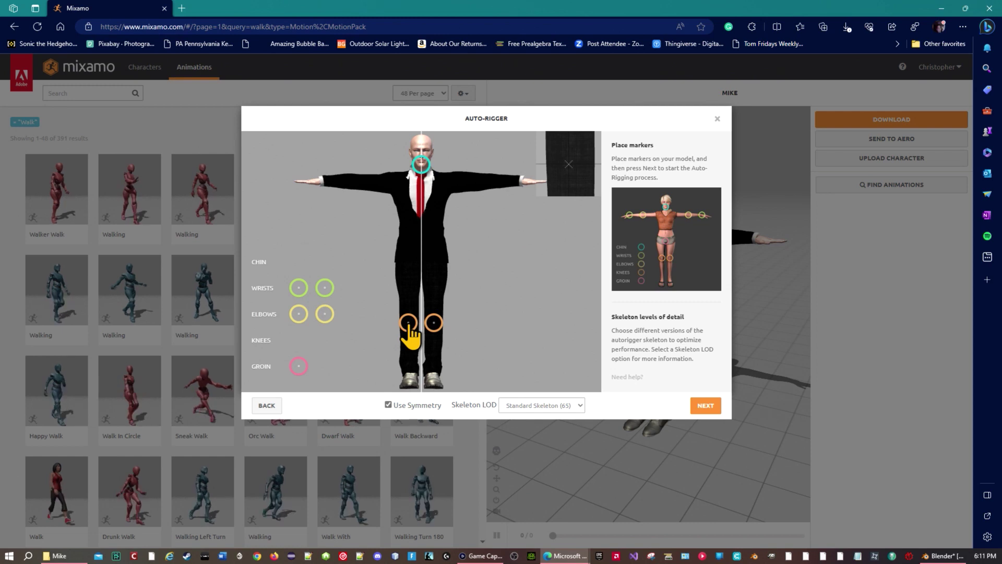
{"action": "left_click_drag", "start_coordinate": [409, 324], "coordinate": [408, 324]}
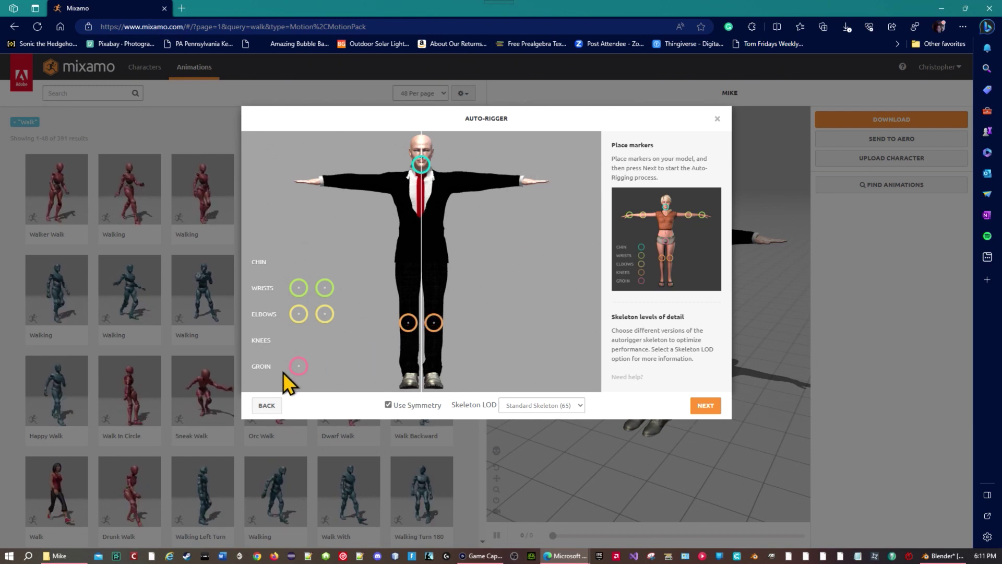
{"action": "left_click_drag", "start_coordinate": [298, 367], "coordinate": [421, 264]}
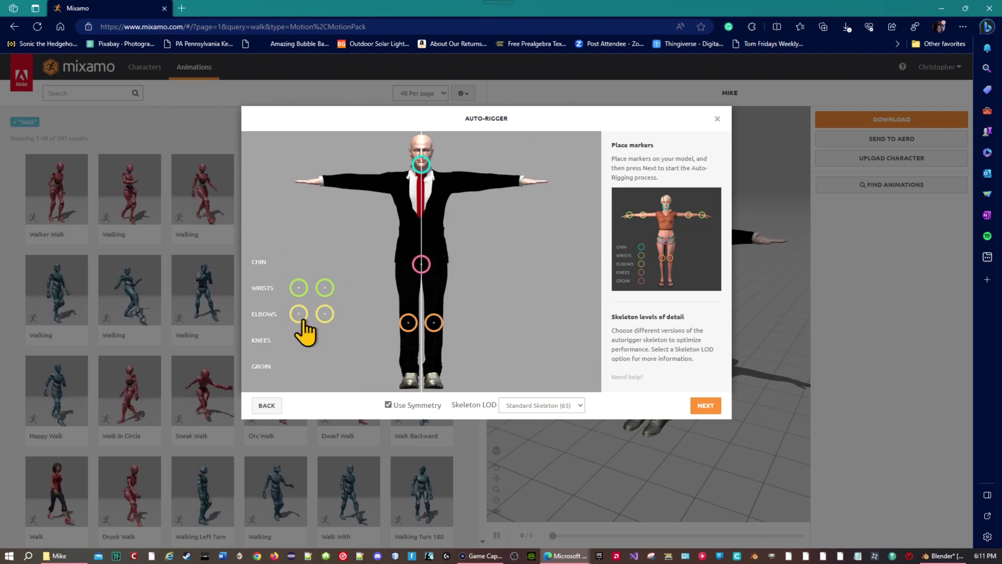
{"action": "left_click_drag", "start_coordinate": [325, 313], "coordinate": [358, 182]}
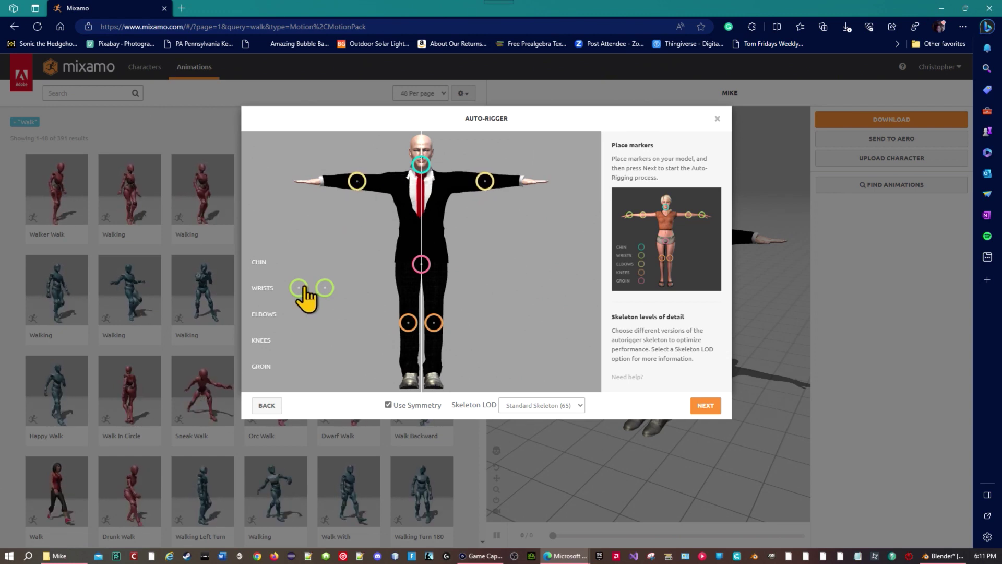
{"action": "left_click_drag", "start_coordinate": [302, 288], "coordinate": [328, 183]}
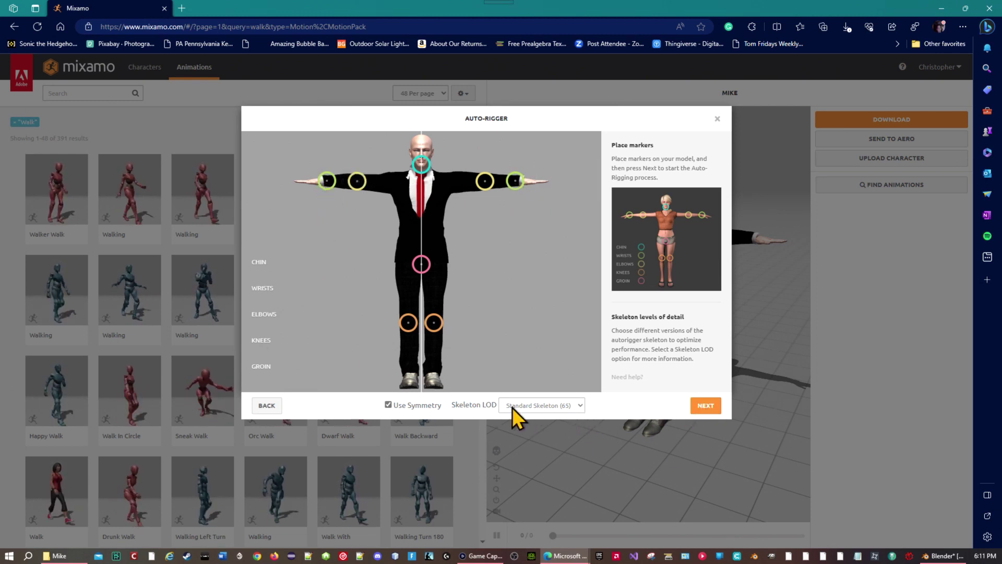
Step: Auto-rig the character with the Standard Skeleton (65), accept the walking preview and proceed with it as the new character
{"action": "left_click", "coordinate": [580, 406]}
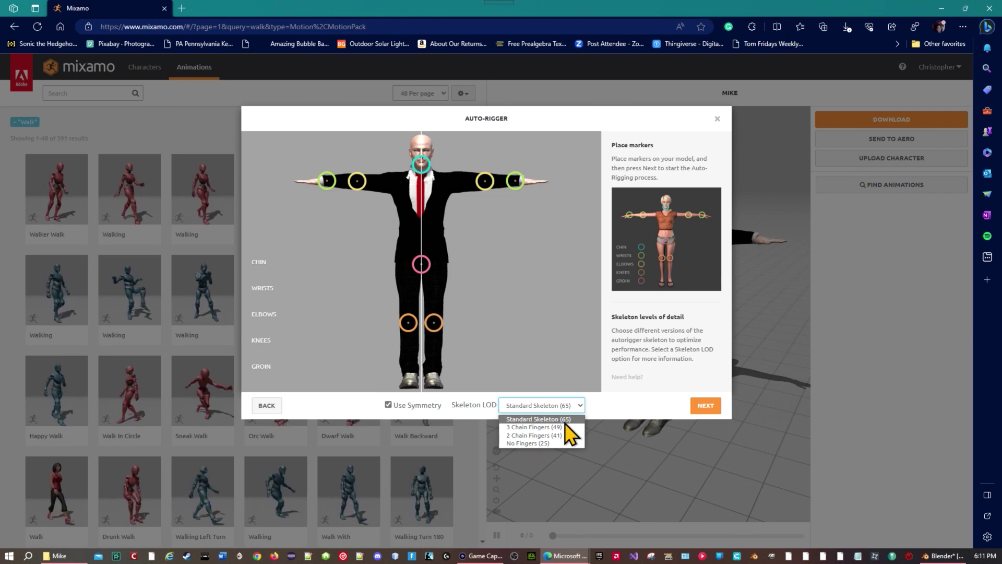
{"action": "left_click", "coordinate": [659, 449]}
{"action": "left_click", "coordinate": [713, 410]}
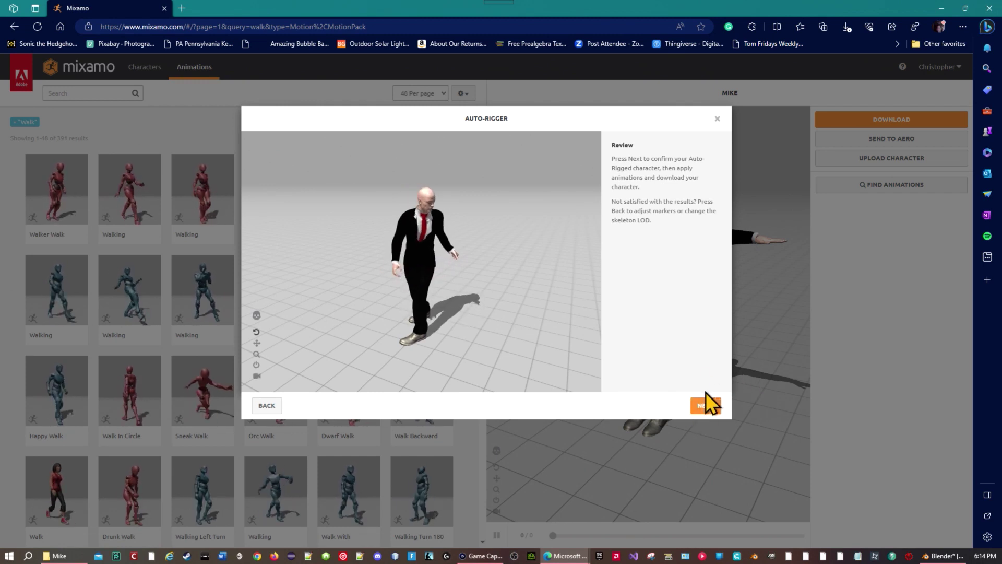
{"action": "left_click", "coordinate": [709, 411]}
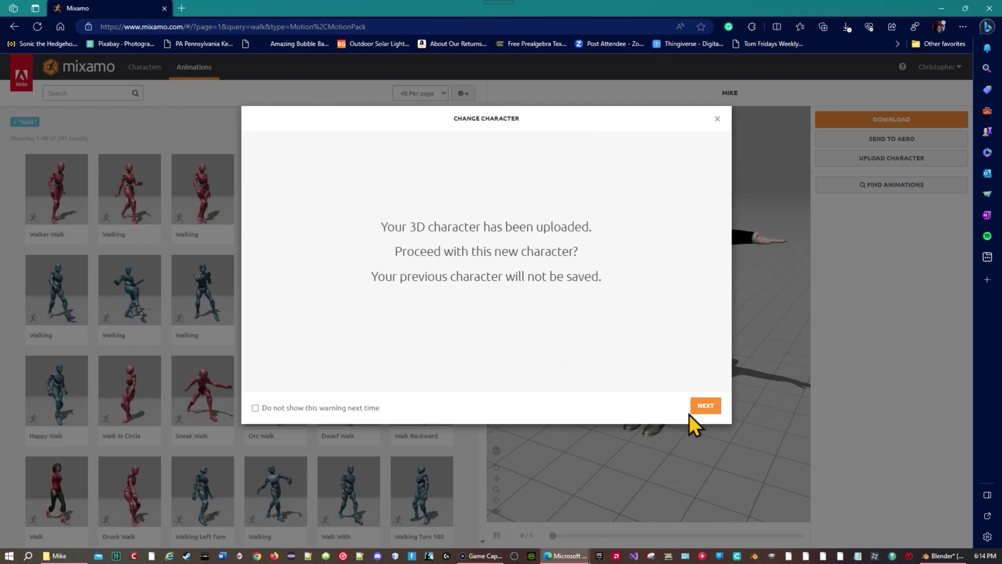
{"action": "left_click", "coordinate": [706, 406]}
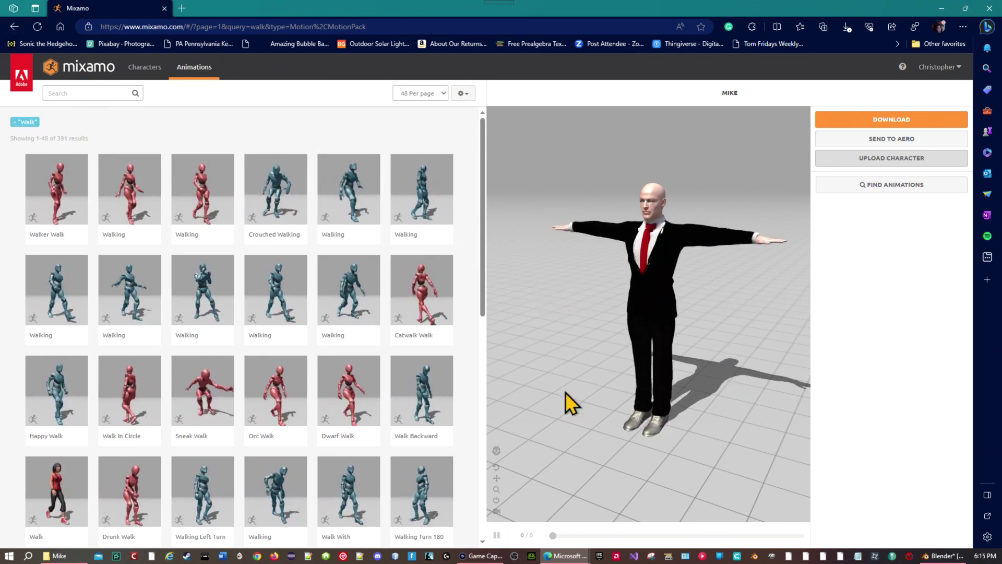
Step: Download the rigged character as FBX Binary in T-pose and save it as Mike (1) in BLender\Mixamo\FBX\Mike
{"action": "scroll", "coordinate": [678, 226], "scroll_direction": "up", "scroll_amount": 8}
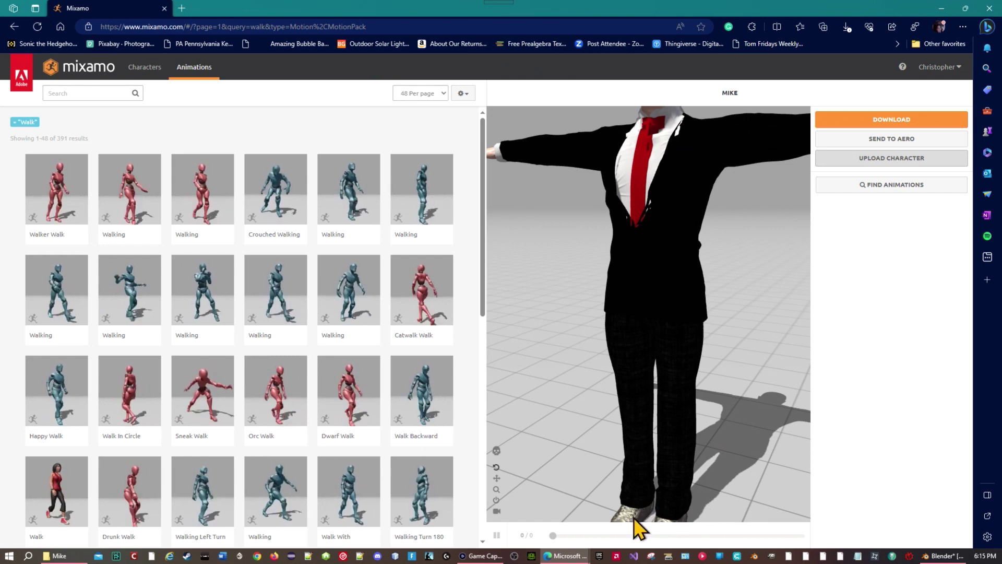
{"action": "scroll", "coordinate": [672, 257], "scroll_direction": "down", "scroll_amount": 3}
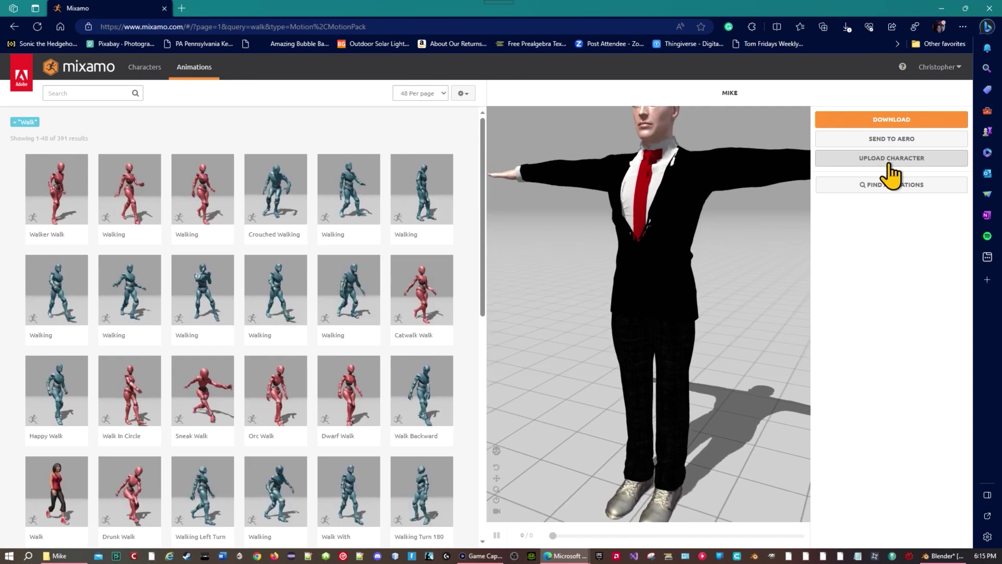
{"action": "left_click", "coordinate": [925, 125]}
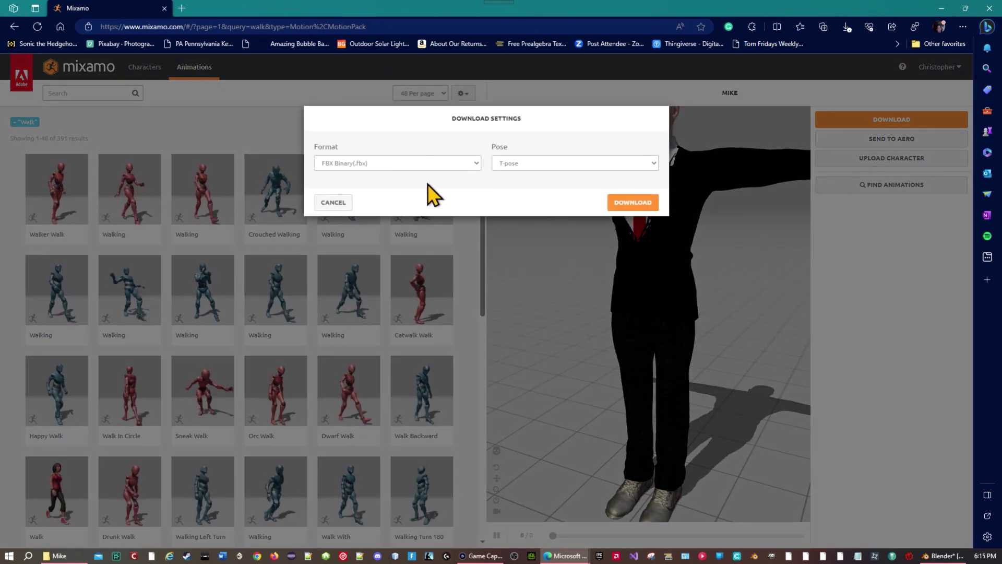
{"action": "left_click", "coordinate": [635, 208]}
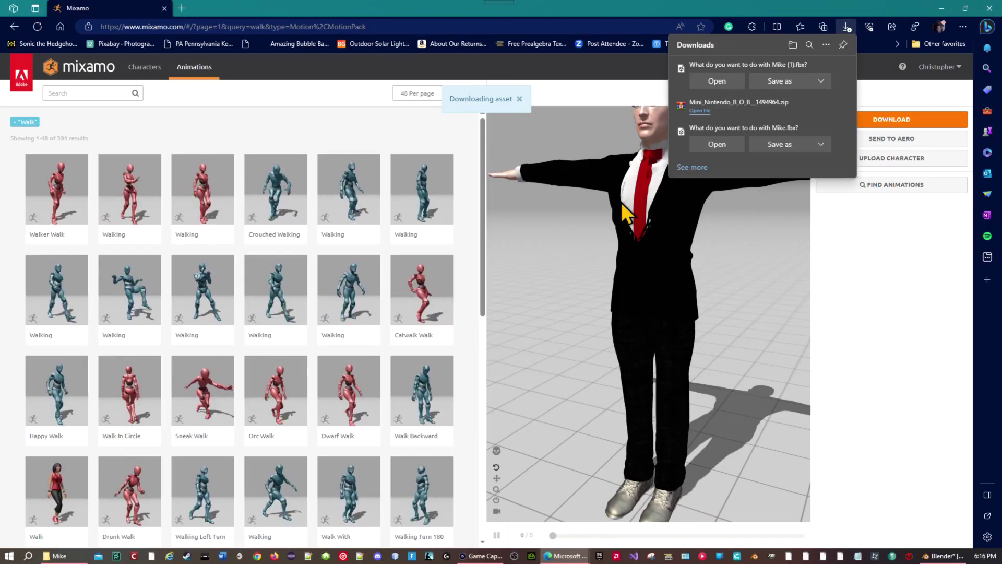
{"action": "left_click", "coordinate": [788, 83]}
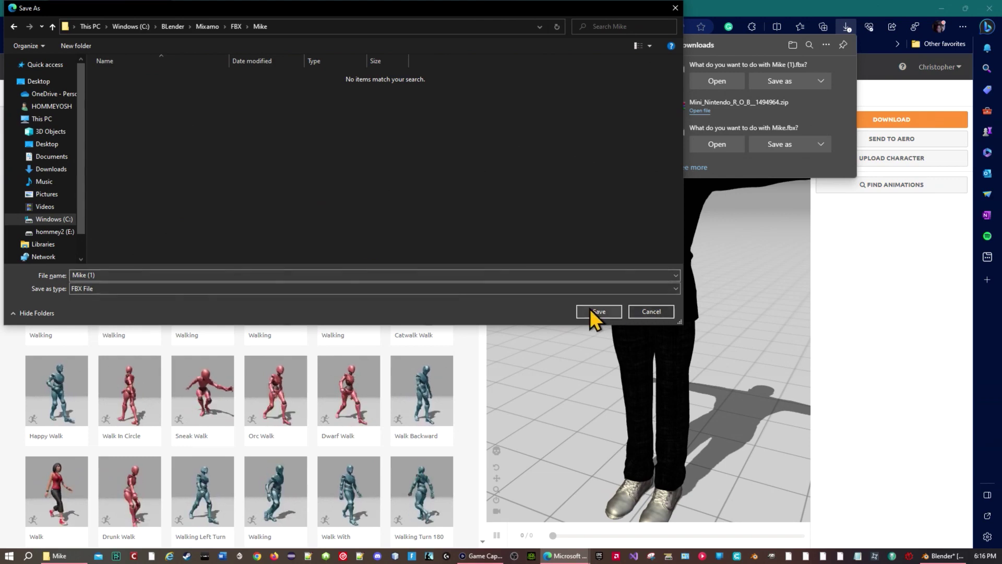
{"action": "left_click", "coordinate": [599, 312]}
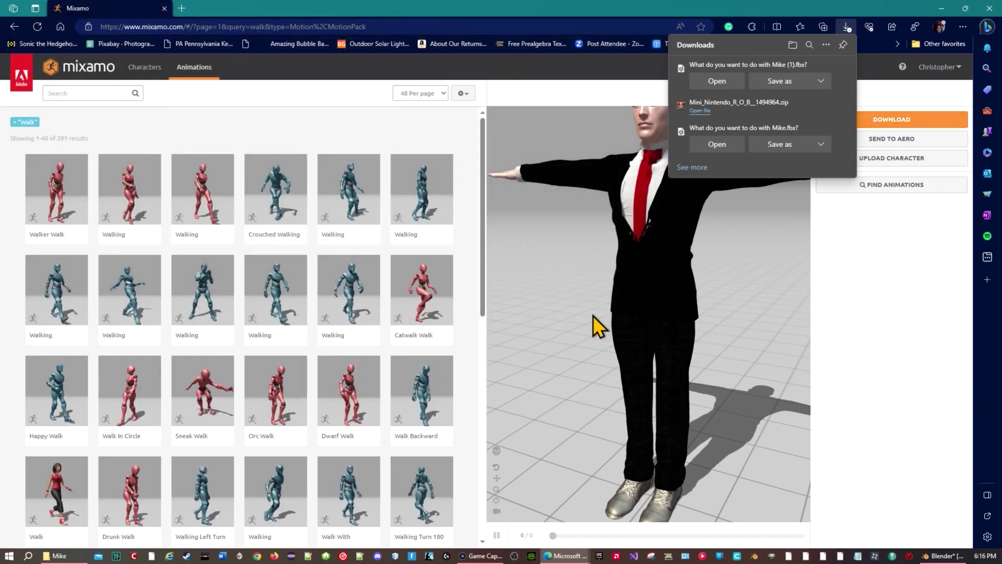
Step: Switch to Blender and import Mike (1).fbx from the C:\BLender\Mixamo\FBX\Mike folder
{"action": "left_click", "coordinate": [941, 7]}
{"action": "left_click", "coordinate": [24, 20]}
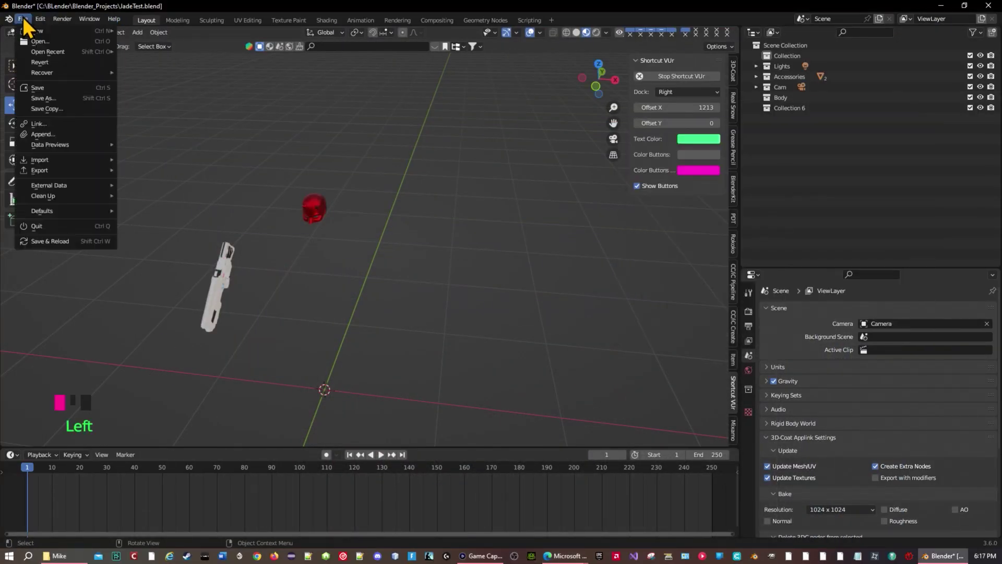
{"action": "mouse_move", "coordinate": [43, 159]}
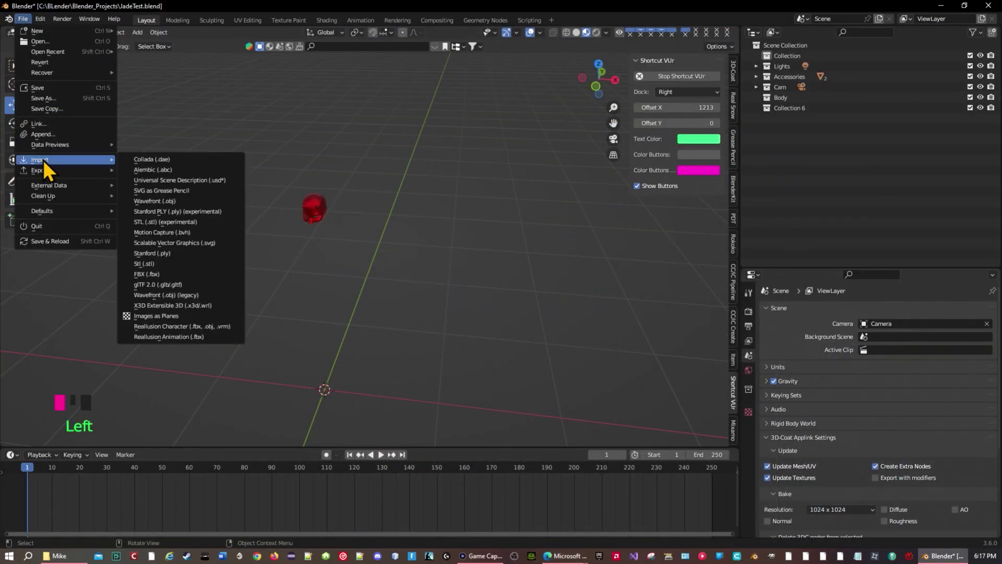
{"action": "left_click", "coordinate": [150, 274]}
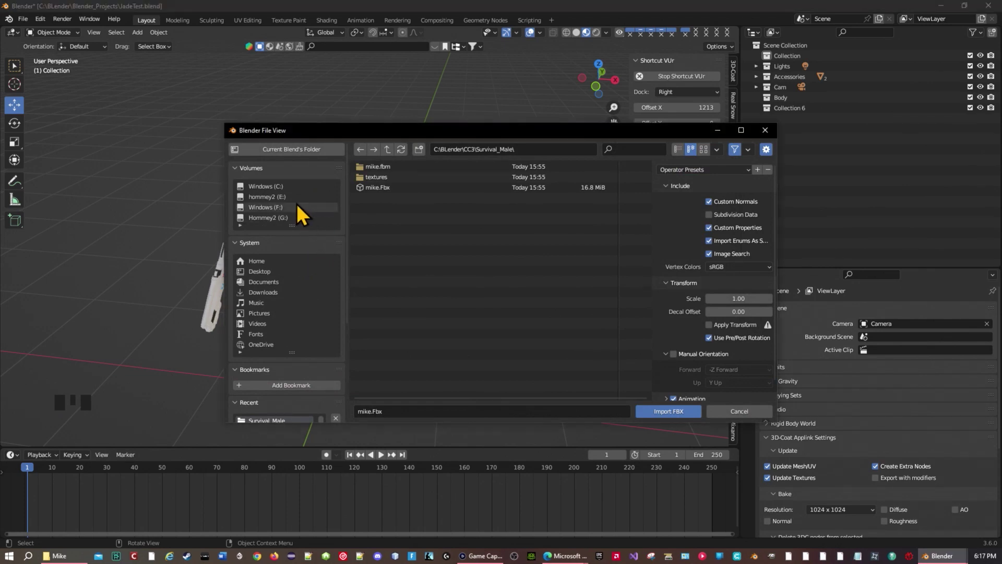
{"action": "left_click", "coordinate": [286, 186]}
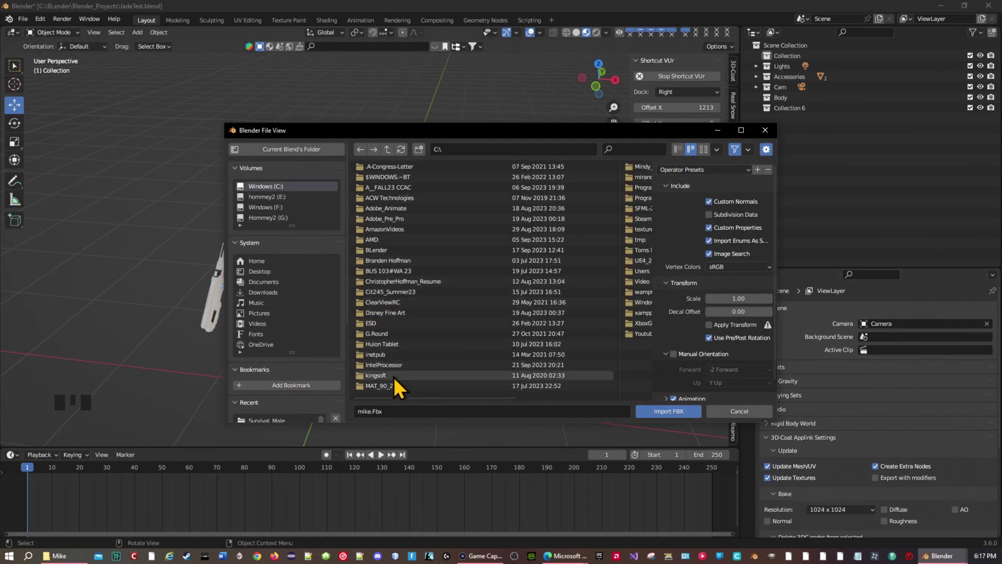
{"action": "scroll", "coordinate": [392, 355], "scroll_direction": "down", "scroll_amount": 1}
{"action": "scroll", "coordinate": [390, 347], "scroll_direction": "down", "scroll_amount": 1}
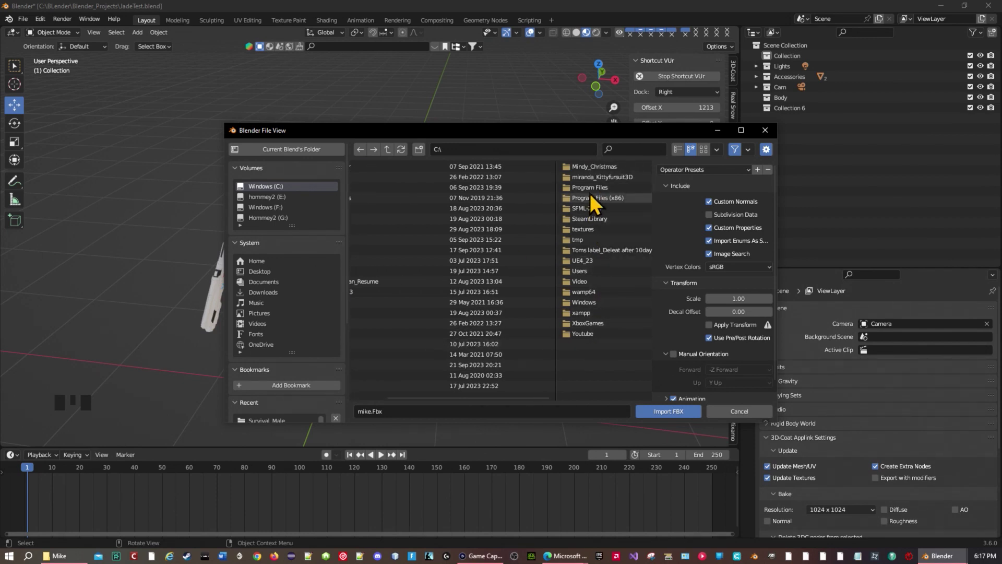
{"action": "double_click", "coordinate": [377, 213]}
{"action": "double_click", "coordinate": [377, 211]}
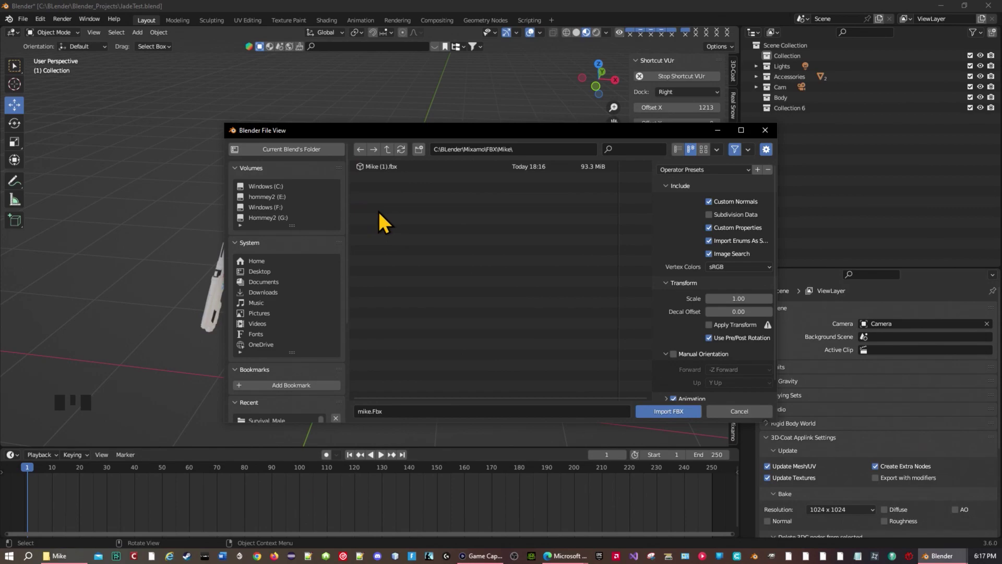
{"action": "left_click", "coordinate": [390, 167]}
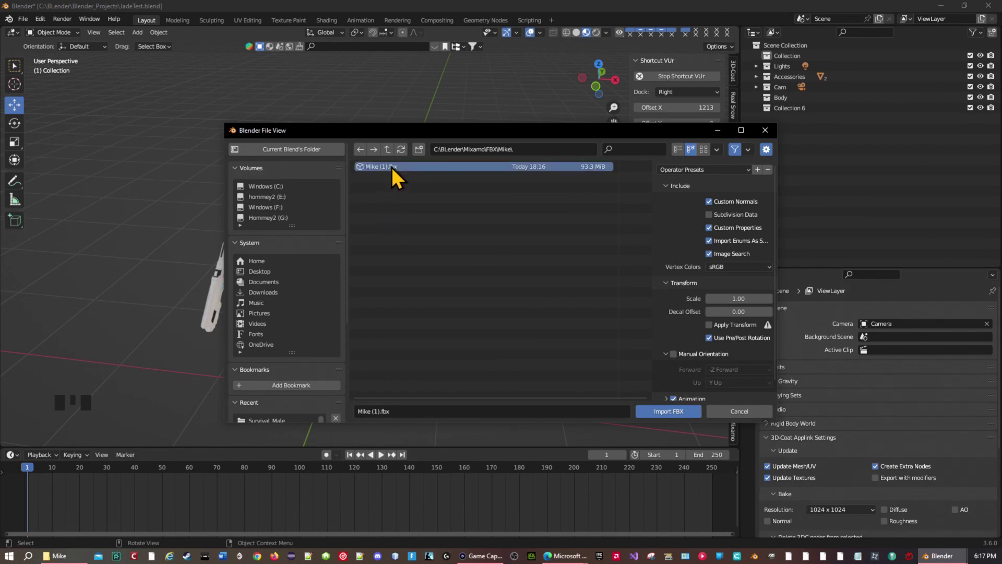
{"action": "left_click", "coordinate": [690, 416]}
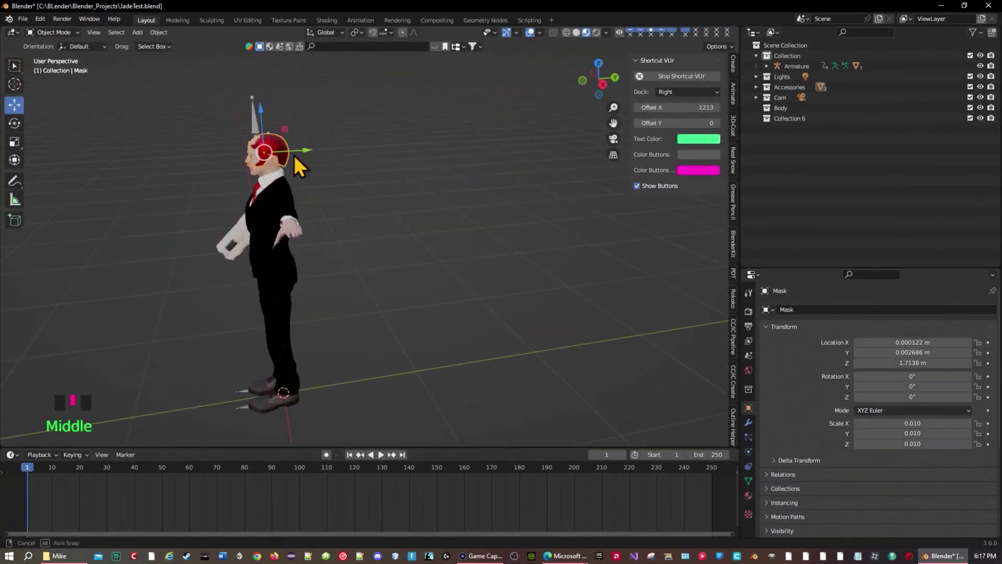
Step: Move the red mask to fit over the character's face, at about X -0.0015, Y -0.027, Z 1.73 m
{"action": "scroll", "coordinate": [298, 163], "scroll_direction": "up", "scroll_amount": 5}
{"action": "left_click", "coordinate": [387, 259]}
{"action": "middle_click_drag", "start_coordinate": [386, 259], "coordinate": [418, 292]}
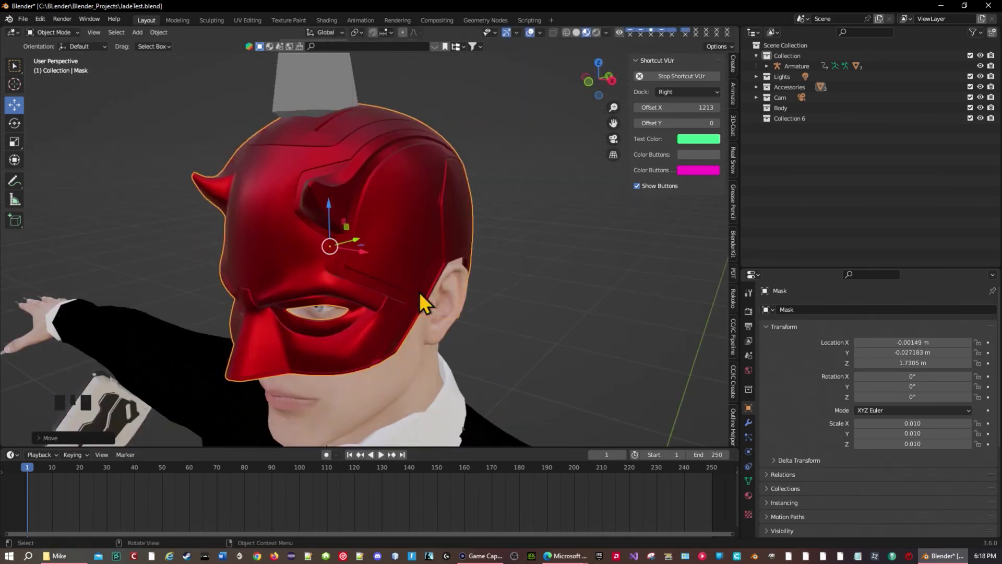
{"action": "scroll", "coordinate": [418, 293], "scroll_direction": "down", "scroll_amount": 5}
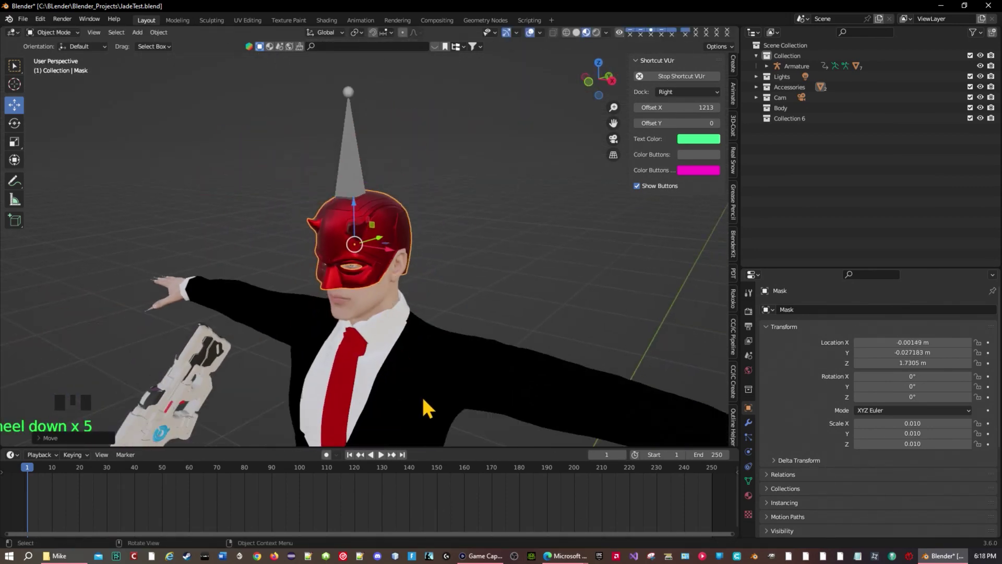
Step: Check the meshes parented to the imported armature and pick that armature as the Mixamo Control Rig's source skeleton
{"action": "left_click", "coordinate": [415, 381]}
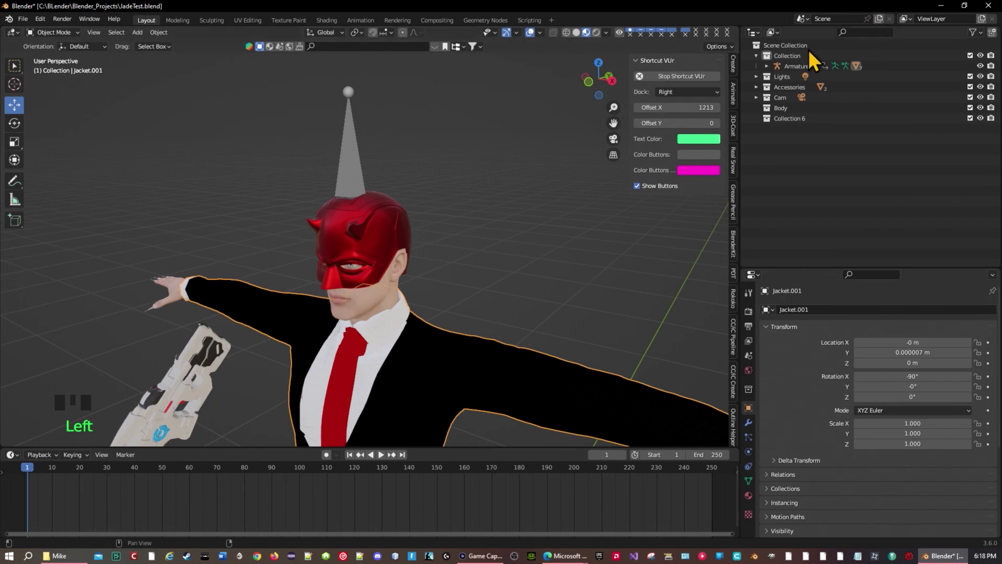
{"action": "left_click", "coordinate": [767, 66]}
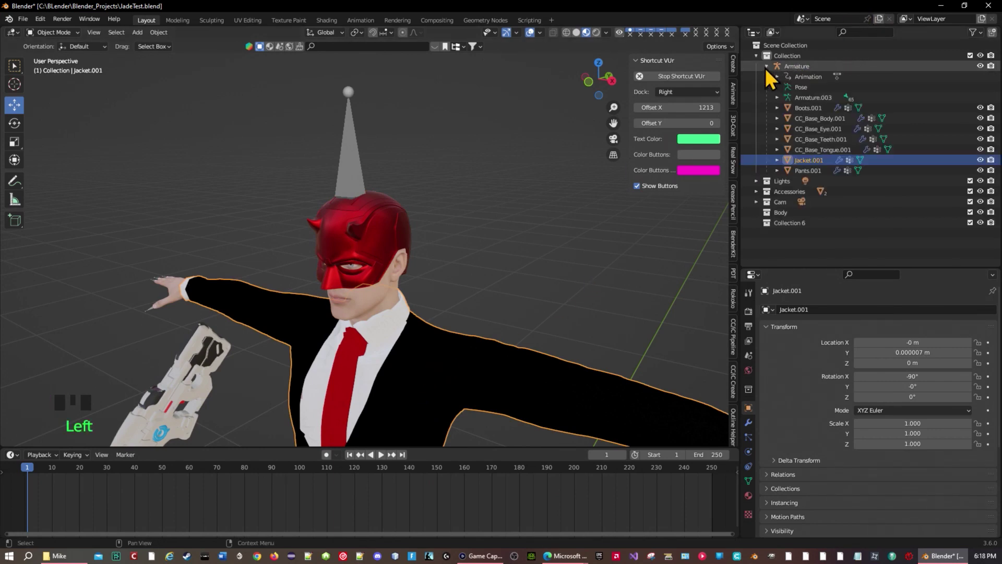
{"action": "left_click", "coordinate": [765, 68]}
{"action": "left_click", "coordinate": [766, 65]}
{"action": "left_click", "coordinate": [764, 65]}
{"action": "scroll", "coordinate": [723, 350], "scroll_direction": "down", "scroll_amount": 5}
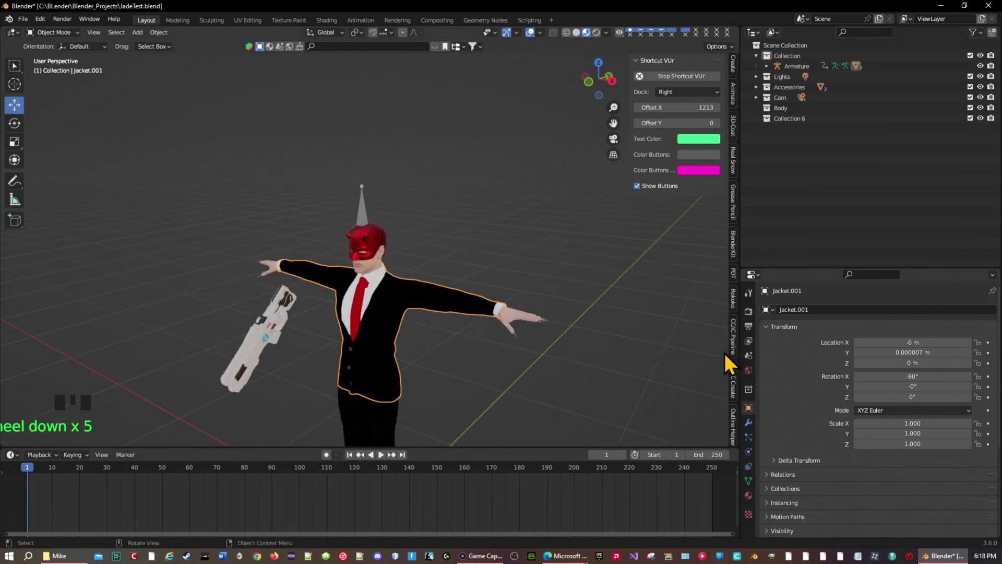
{"action": "scroll", "coordinate": [734, 367], "scroll_direction": "down", "scroll_amount": 9}
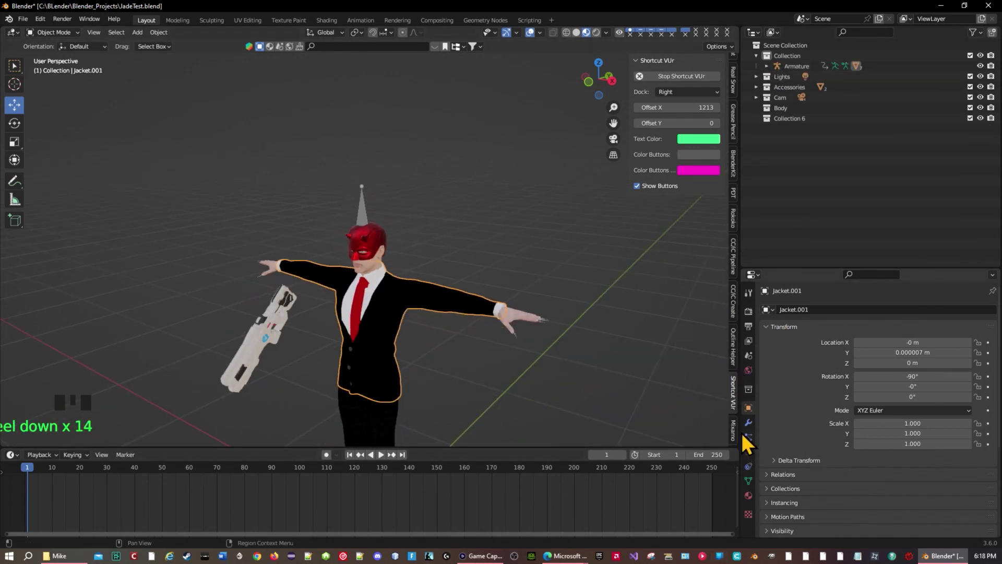
{"action": "left_click", "coordinate": [736, 430]}
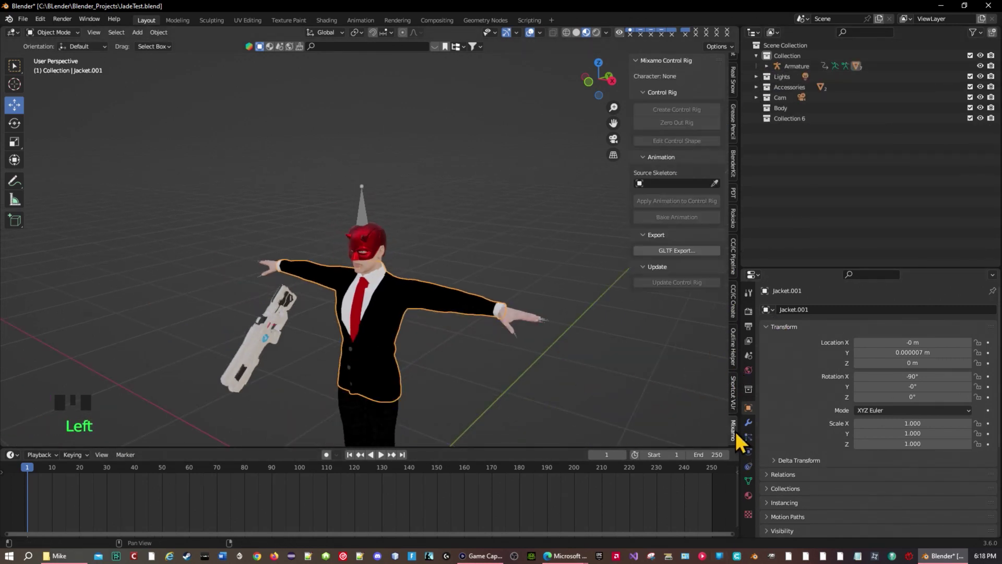
{"action": "left_click", "coordinate": [714, 183]}
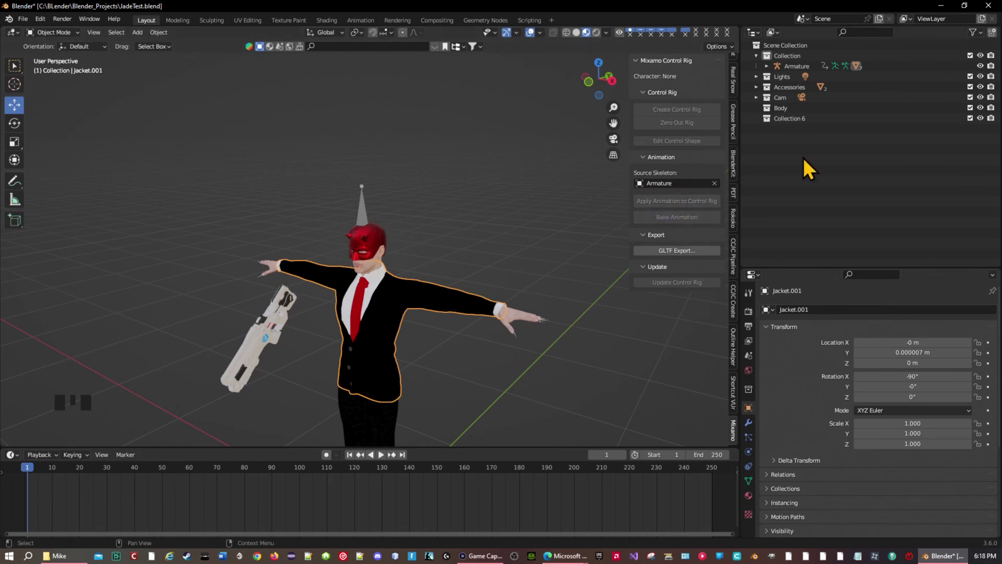
{"action": "left_click", "coordinate": [358, 217]}
Step: Select the character's armature, then clear the source skeleton and pick the armature for it again
{"action": "left_click", "coordinate": [358, 217]}
{"action": "left_click", "coordinate": [589, 215]}
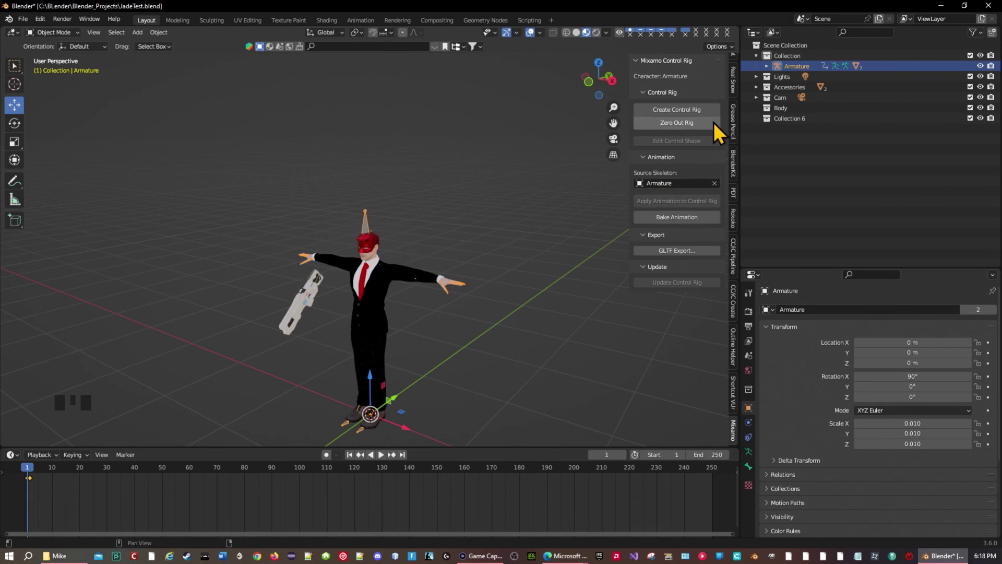
{"action": "left_click", "coordinate": [768, 66]}
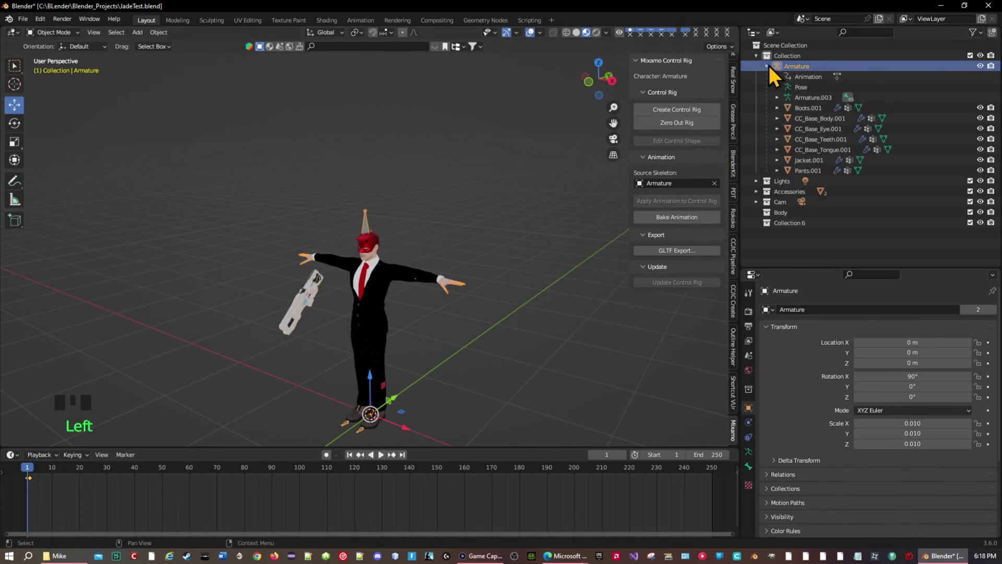
{"action": "left_click", "coordinate": [768, 65]}
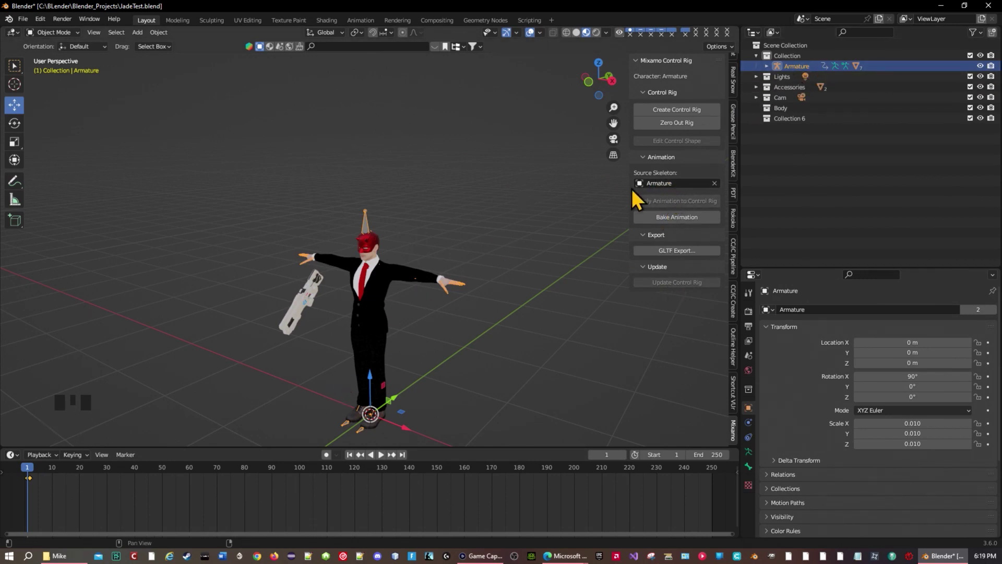
{"action": "left_click", "coordinate": [713, 184]}
{"action": "left_click", "coordinate": [715, 184]}
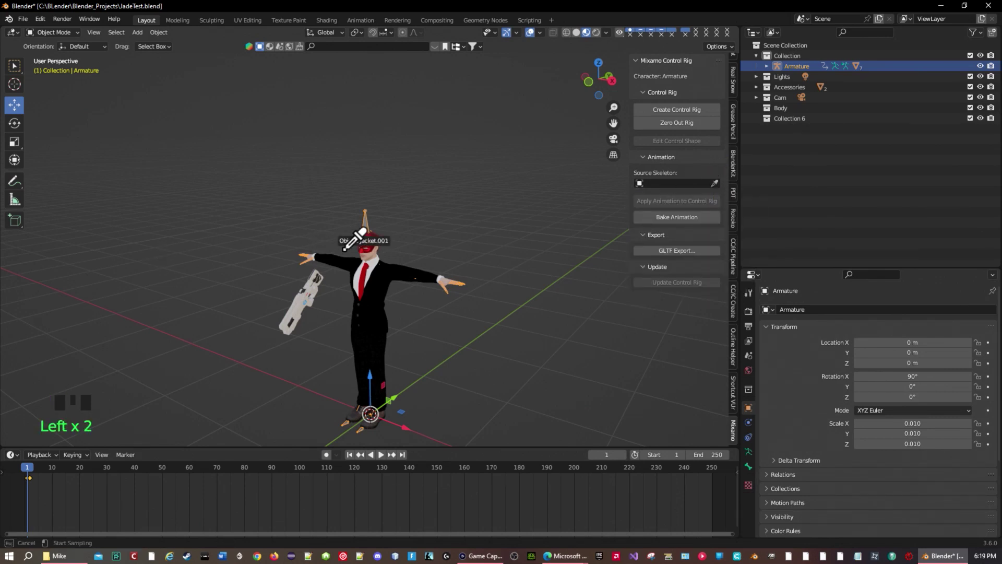
{"action": "left_click", "coordinate": [364, 226]}
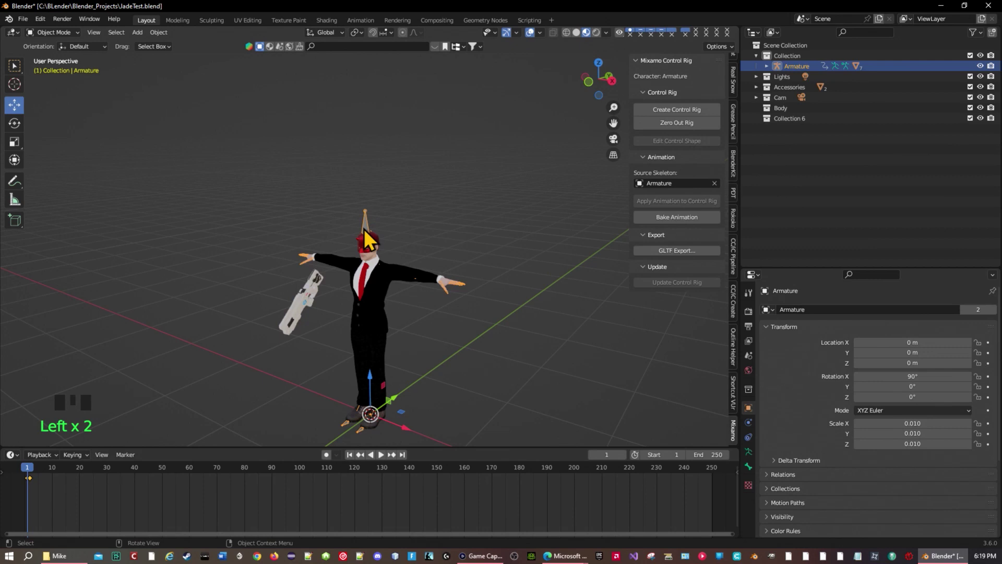
Step: Create a control rig from the selected armature with Apply Animation, IK Arms and IK Legs enabled, and inspect it around the character
{"action": "left_click", "coordinate": [685, 107]}
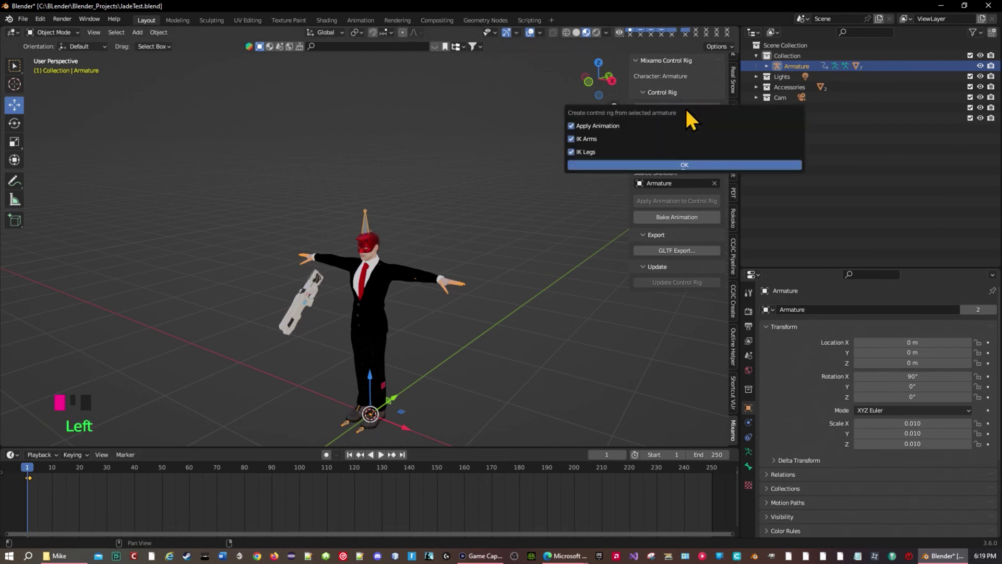
{"action": "left_click", "coordinate": [693, 165]}
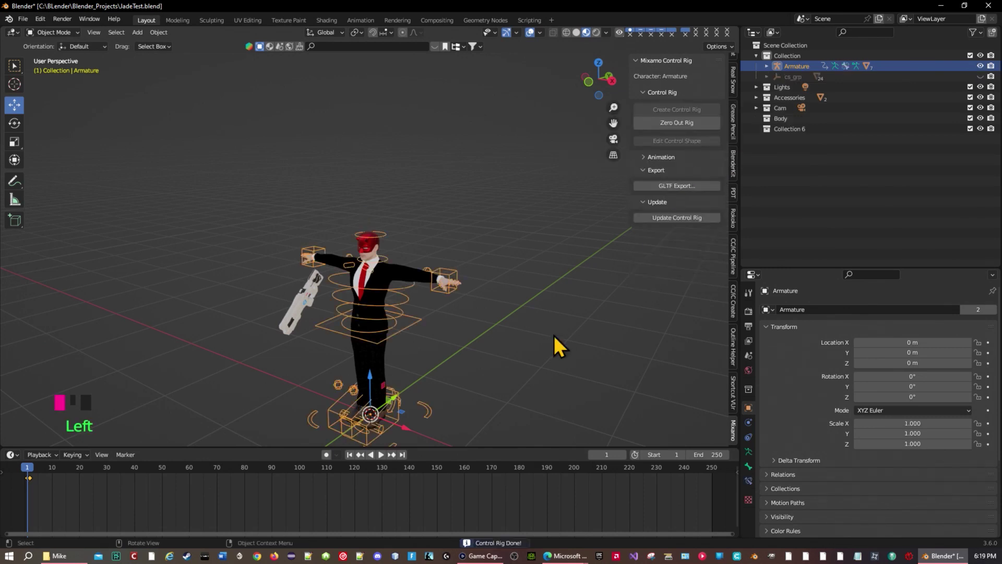
{"action": "middle_click_drag", "start_coordinate": [453, 297], "coordinate": [550, 291]}
{"action": "scroll", "coordinate": [550, 290], "scroll_direction": "up", "scroll_amount": 5}
{"action": "scroll", "coordinate": [543, 293], "scroll_direction": "down", "scroll_amount": 3}
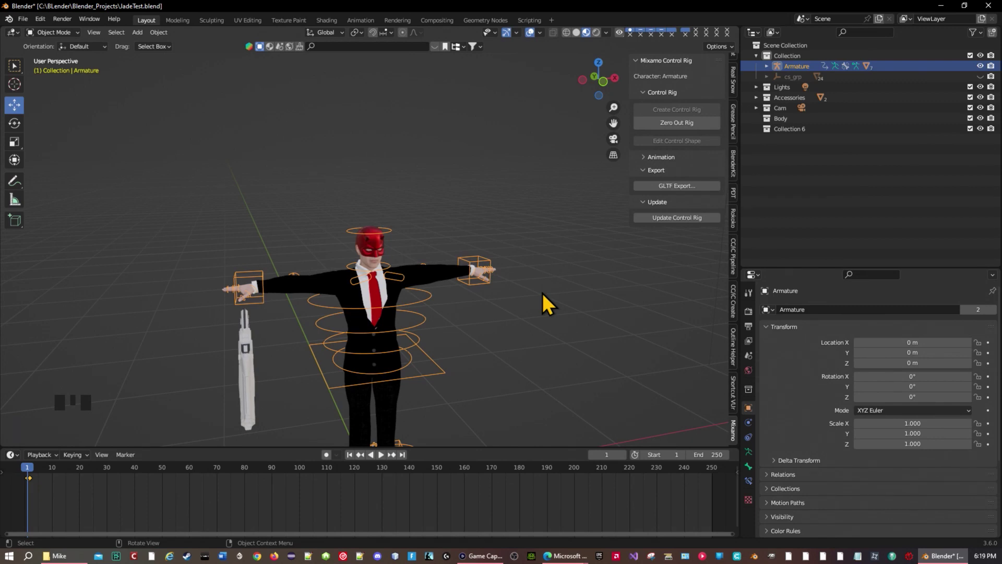
{"action": "scroll", "coordinate": [543, 293], "scroll_direction": "down", "scroll_amount": 1}
{"action": "middle_click_drag", "start_coordinate": [537, 293], "coordinate": [473, 306]}
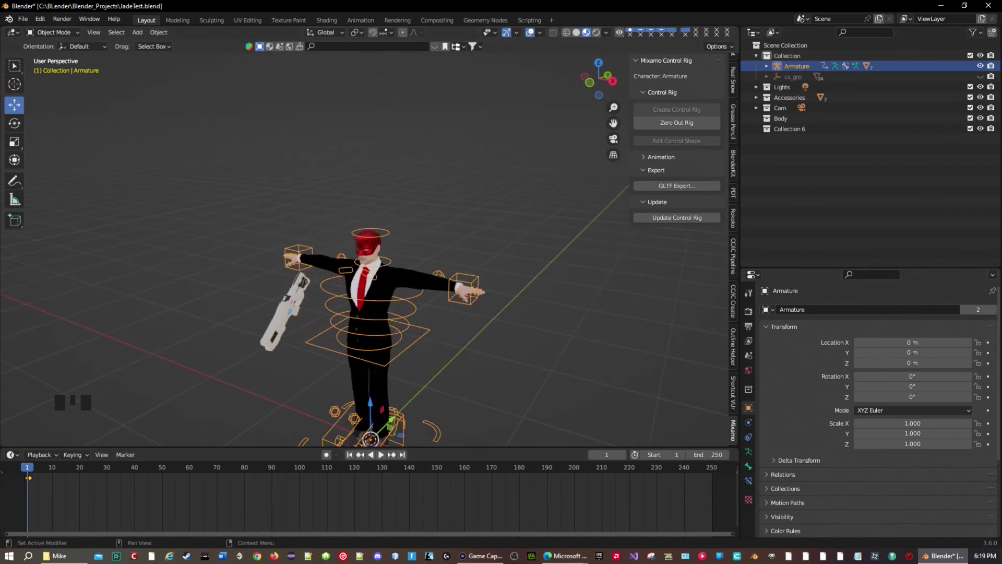
Step: Switch to Mixamo in the browser, search the animations for "walk" and apply the blue-figure Walking animation below Walker Walk to the character
{"action": "key", "text": "alt+Tab"}
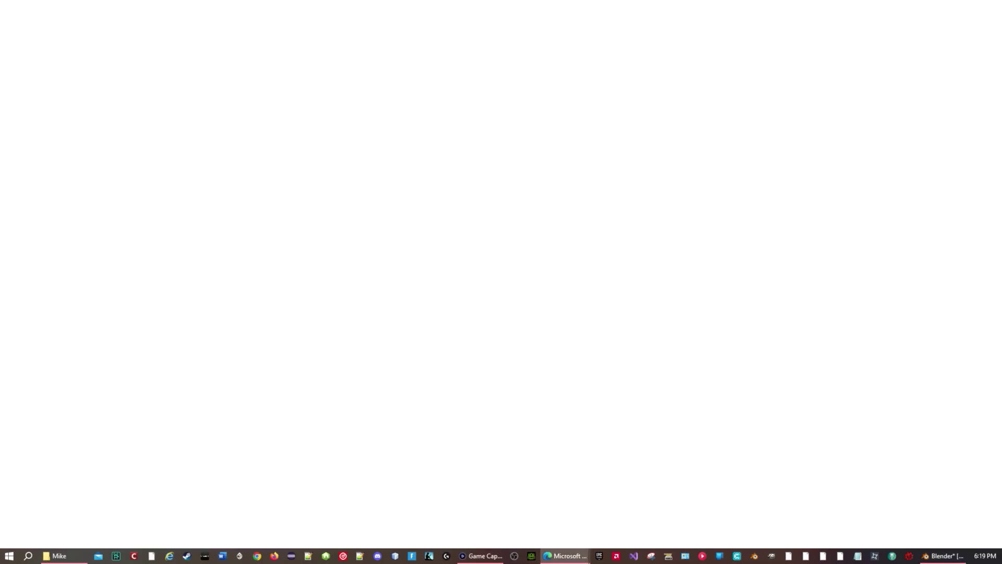
{"action": "left_click", "coordinate": [93, 94]}
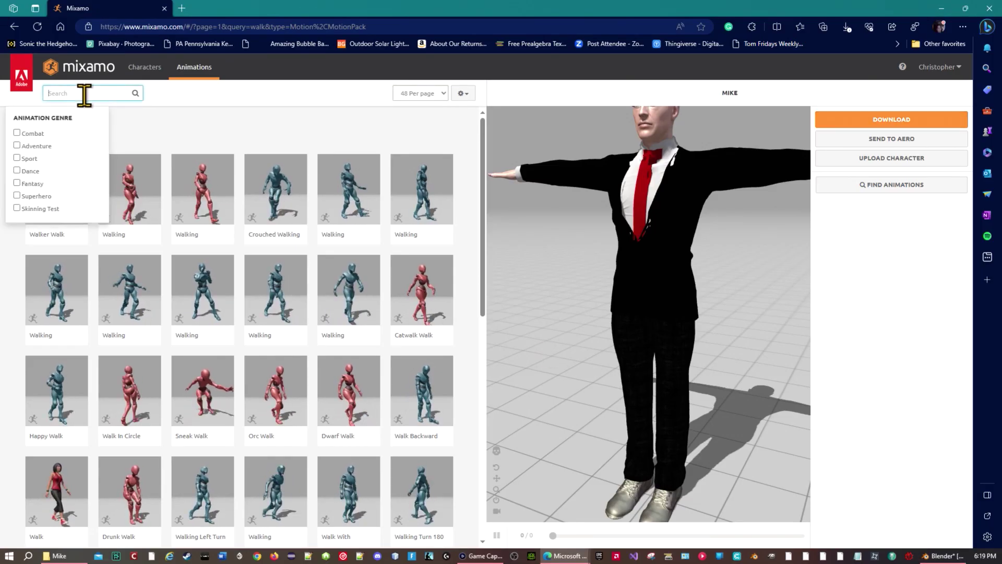
{"action": "type", "text": "wa"}
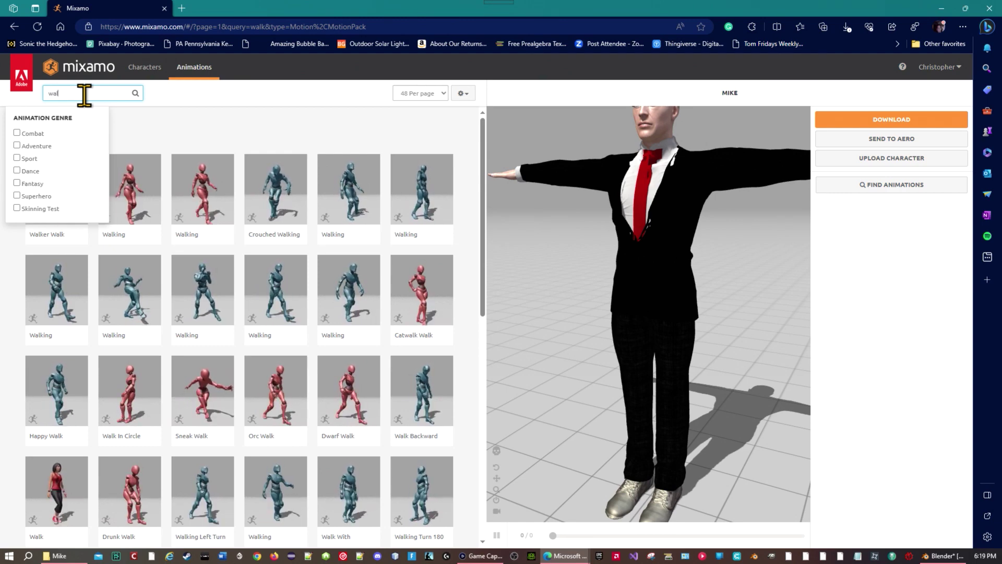
{"action": "type", "text": "lk"}
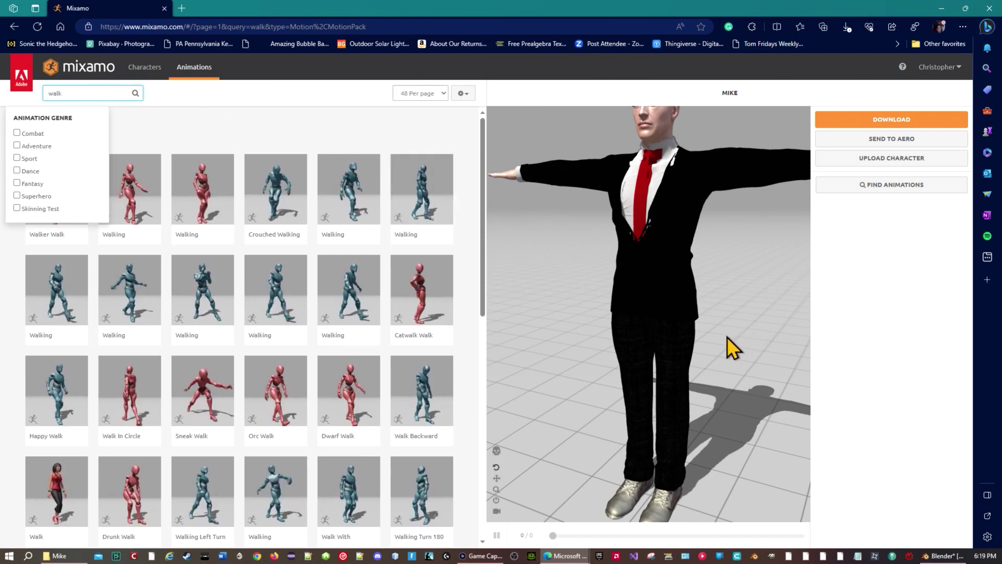
{"action": "left_click", "coordinate": [45, 130]}
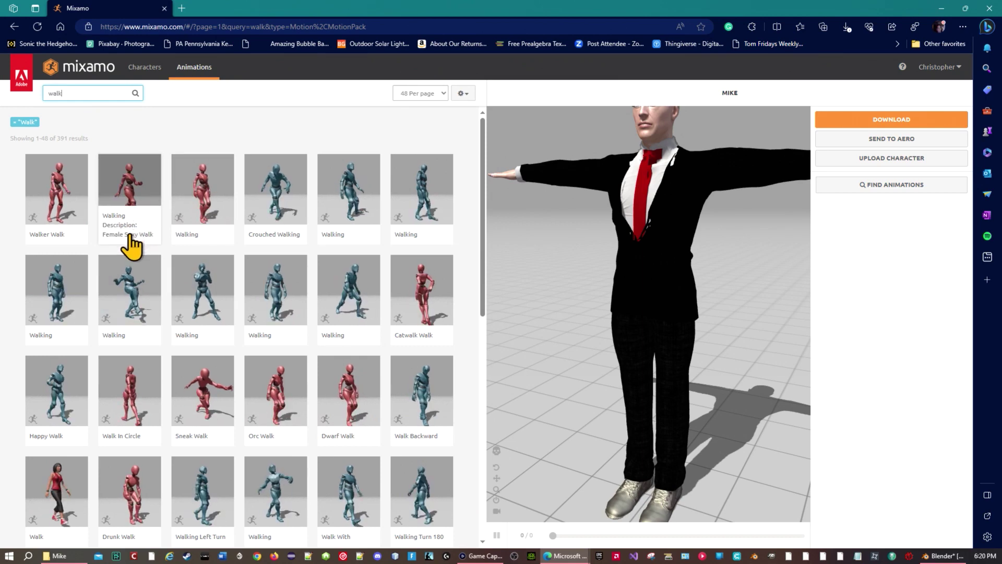
{"action": "left_click", "coordinate": [65, 295]}
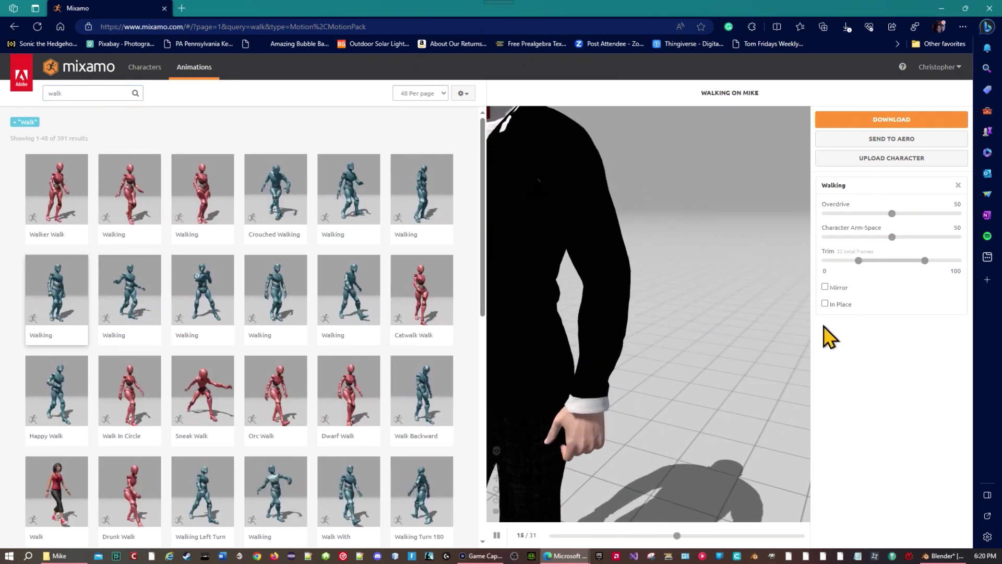
Step: Download the Walking animation as FBX Binary at 30 frames per second with the skin option set to Without Skin
{"action": "left_click", "coordinate": [875, 122]}
{"action": "left_click", "coordinate": [632, 163]}
{"action": "left_click", "coordinate": [573, 187]}
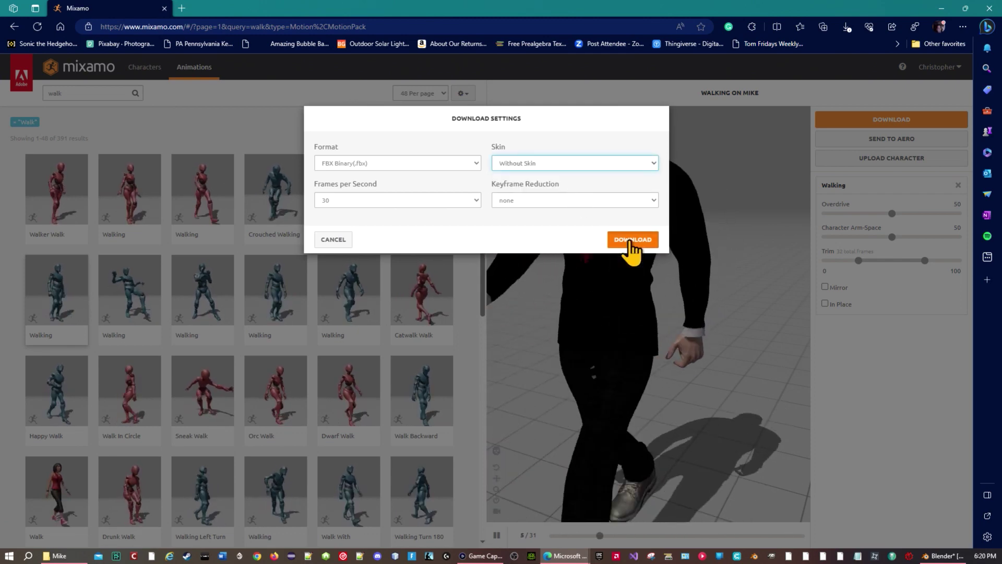
{"action": "left_click", "coordinate": [631, 240]}
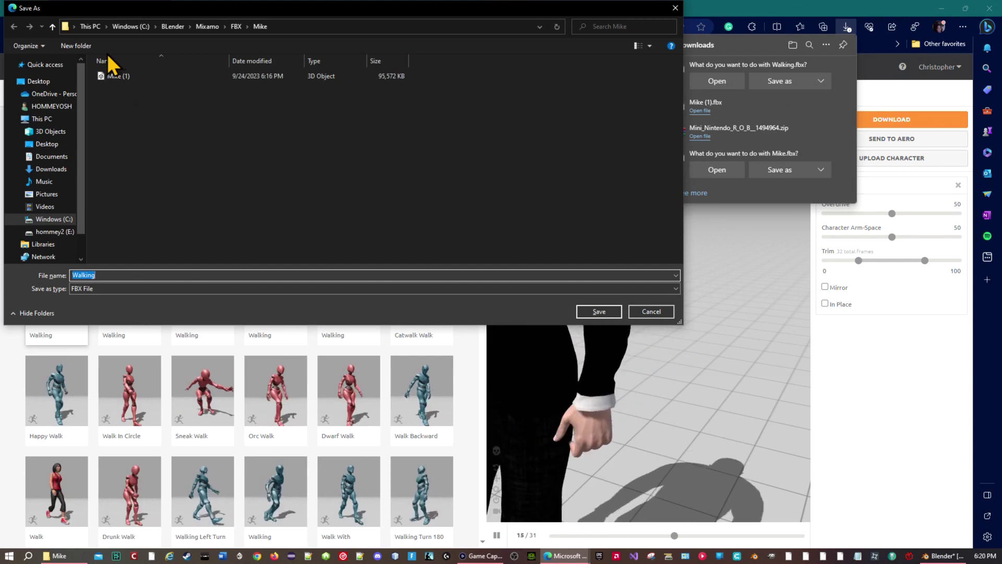
Step: Create a new folder named Animations inside the Mike folder and save the Walking FBX file in it
{"action": "left_click", "coordinate": [91, 46]}
{"action": "type", "text": "A"}
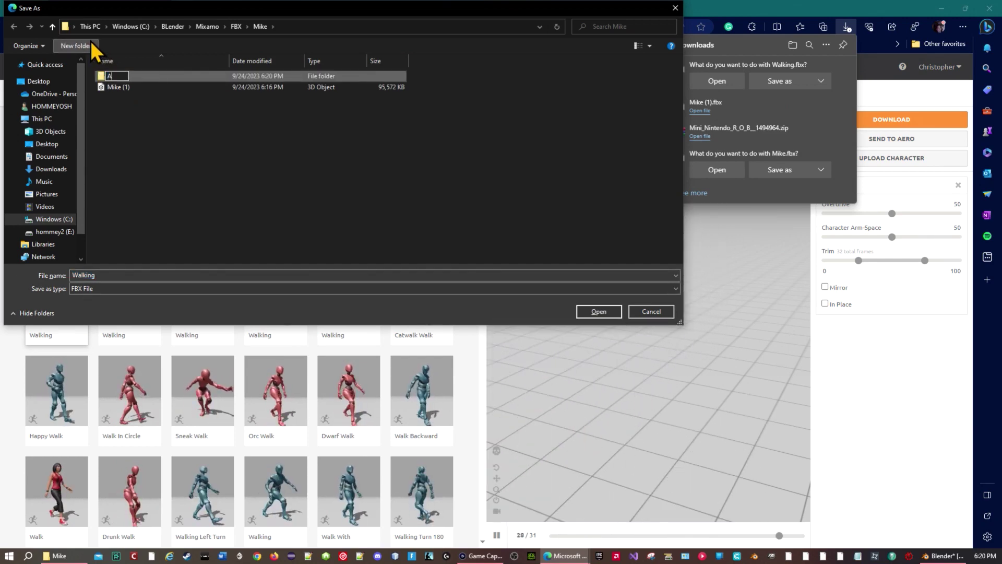
{"action": "type", "text": "nimations"}
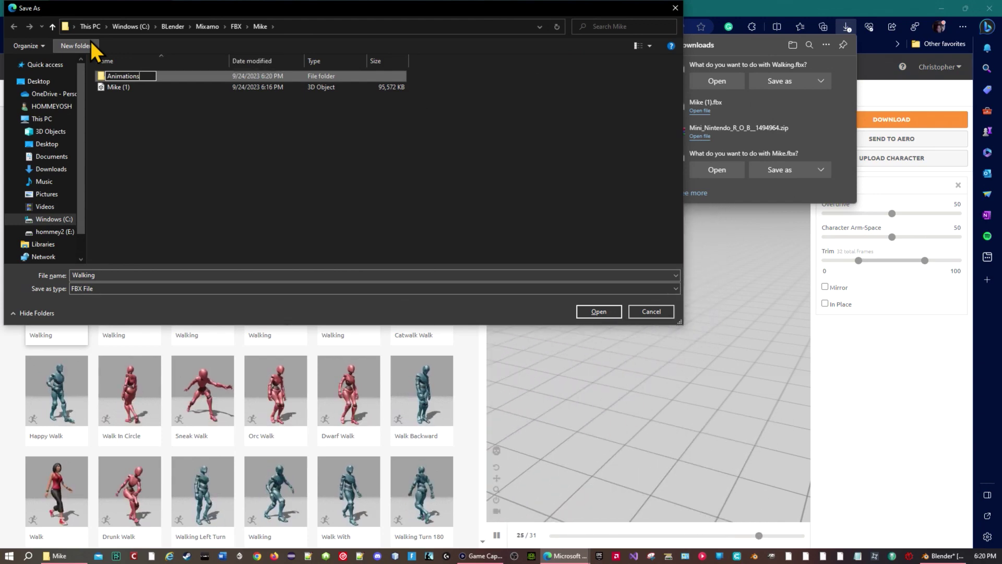
{"action": "key", "text": "Return"}
{"action": "double_click", "coordinate": [133, 76]}
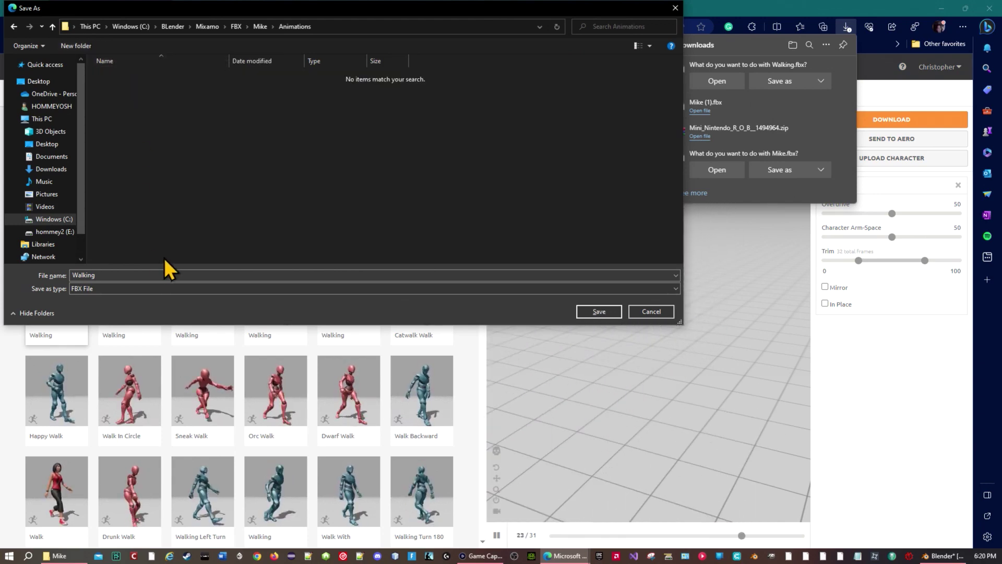
{"action": "left_click", "coordinate": [600, 310]}
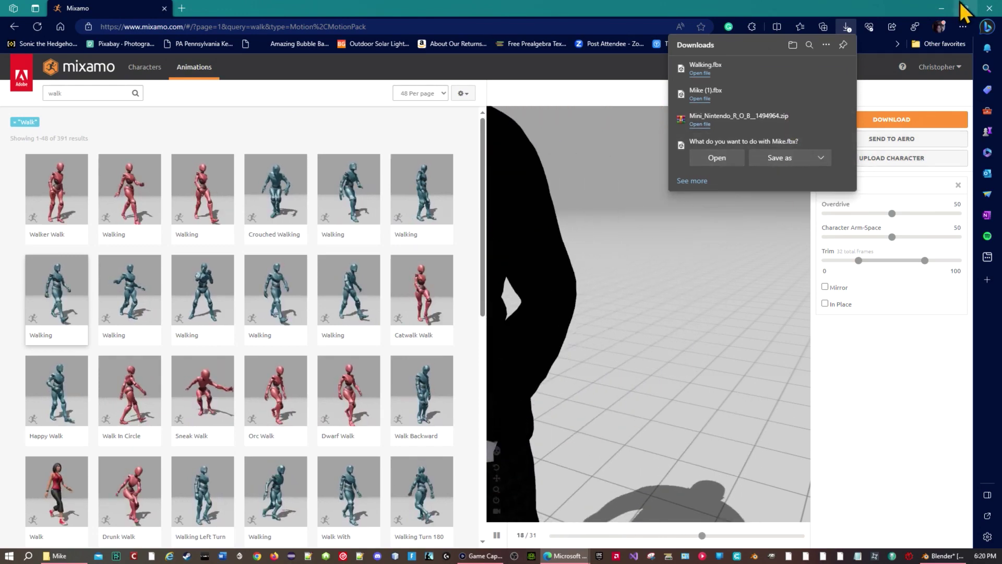
Step: Return to Blender and import Walking.fbx from the Mike\Animations folder with the default FBX settings
{"action": "left_click", "coordinate": [941, 8]}
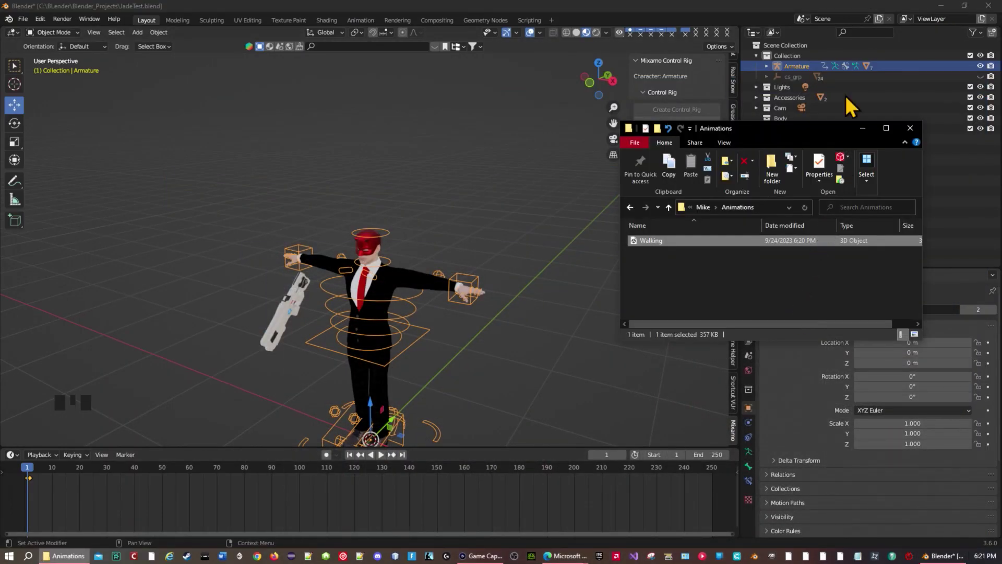
{"action": "left_click", "coordinate": [23, 19]}
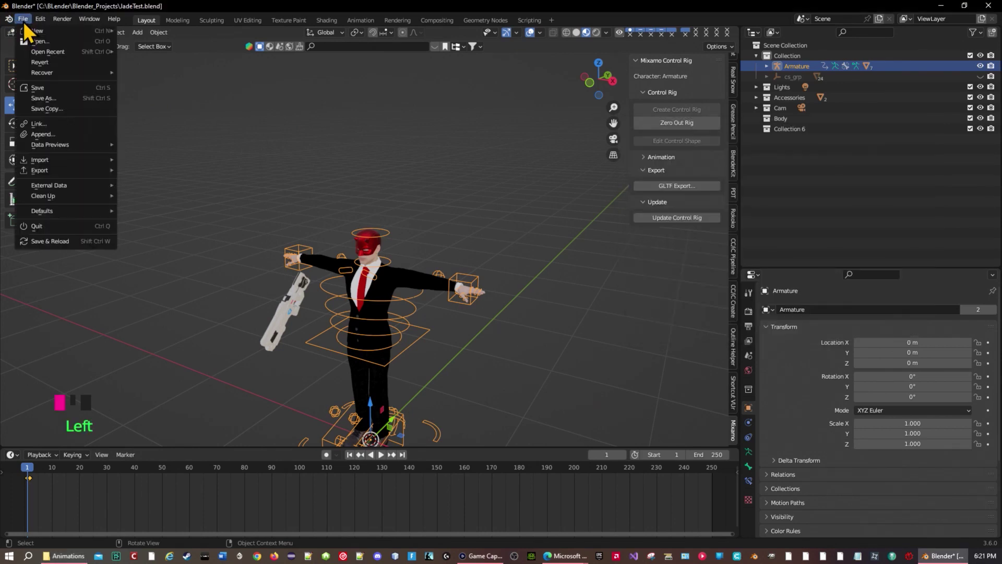
{"action": "mouse_move", "coordinate": [48, 162]}
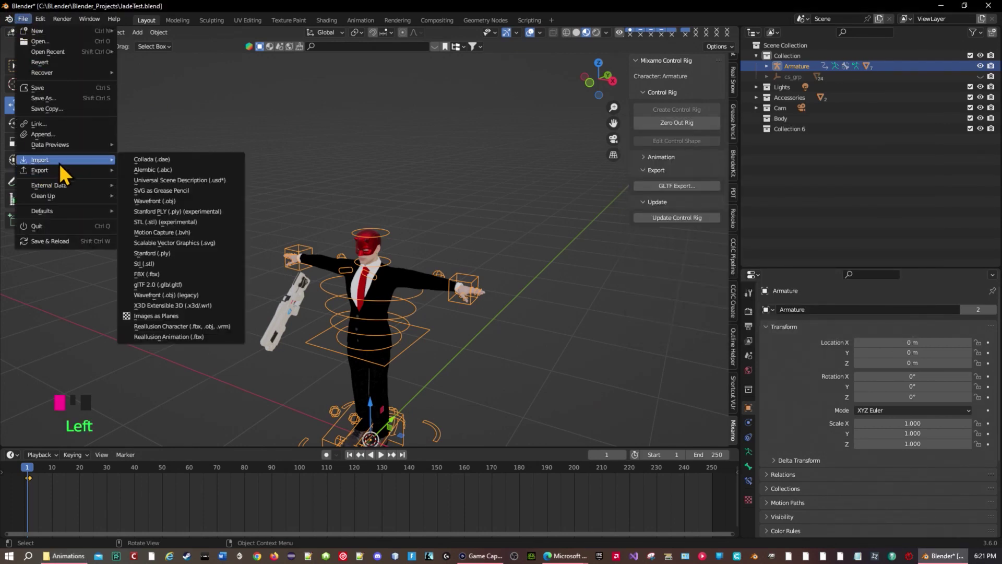
{"action": "left_click", "coordinate": [23, 19]}
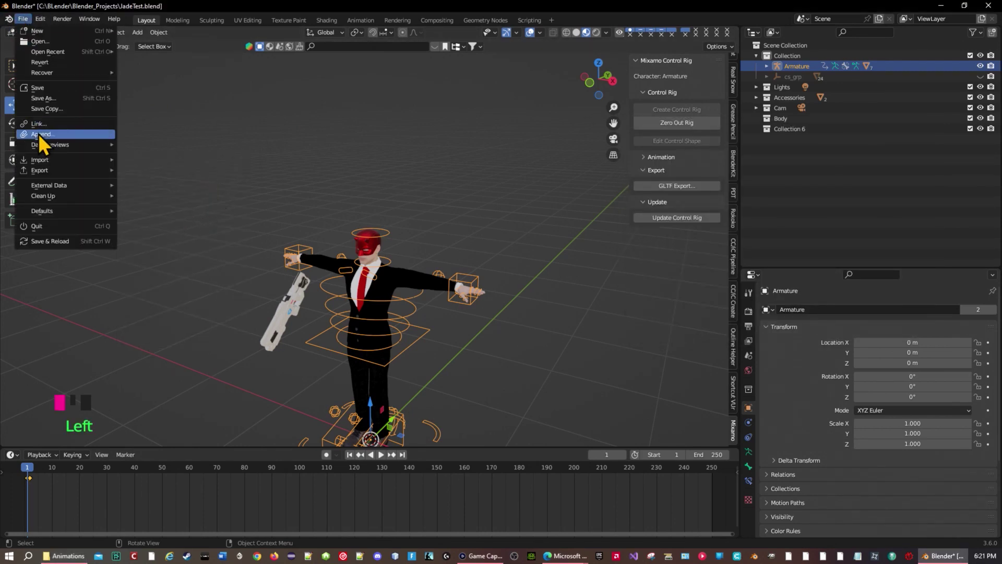
{"action": "mouse_move", "coordinate": [47, 160]}
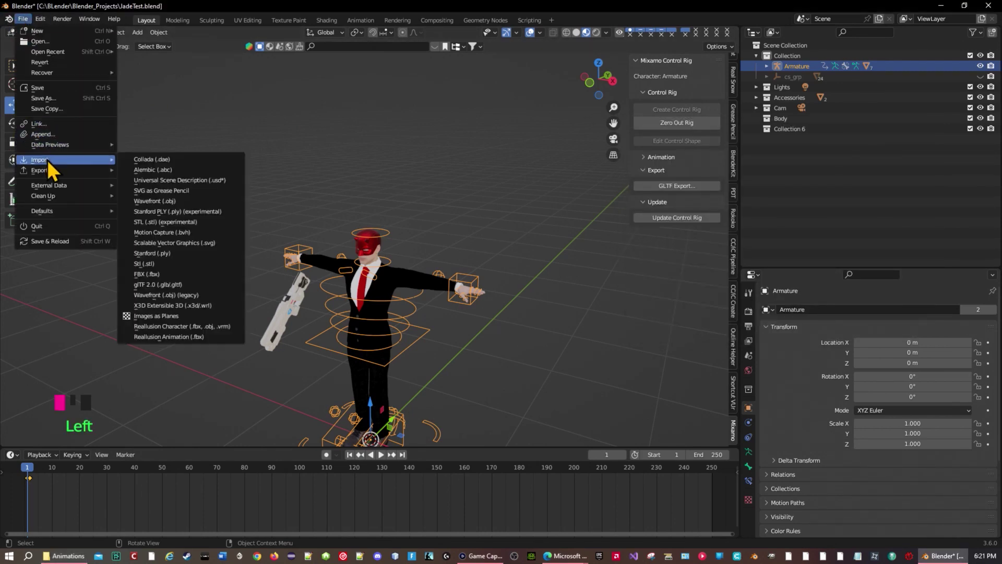
{"action": "left_click", "coordinate": [159, 276]}
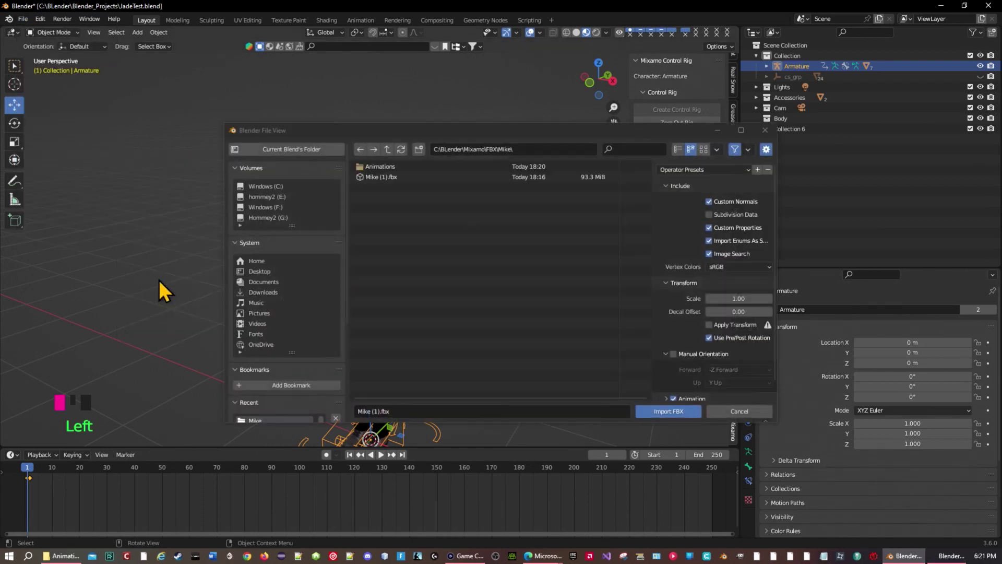
{"action": "double_click", "coordinate": [384, 167]}
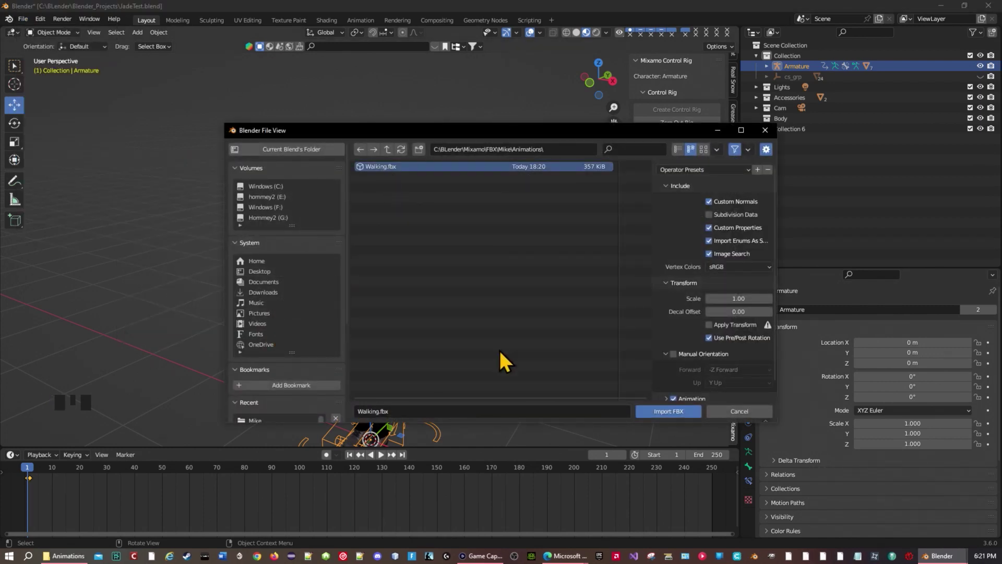
{"action": "left_click", "coordinate": [688, 409]}
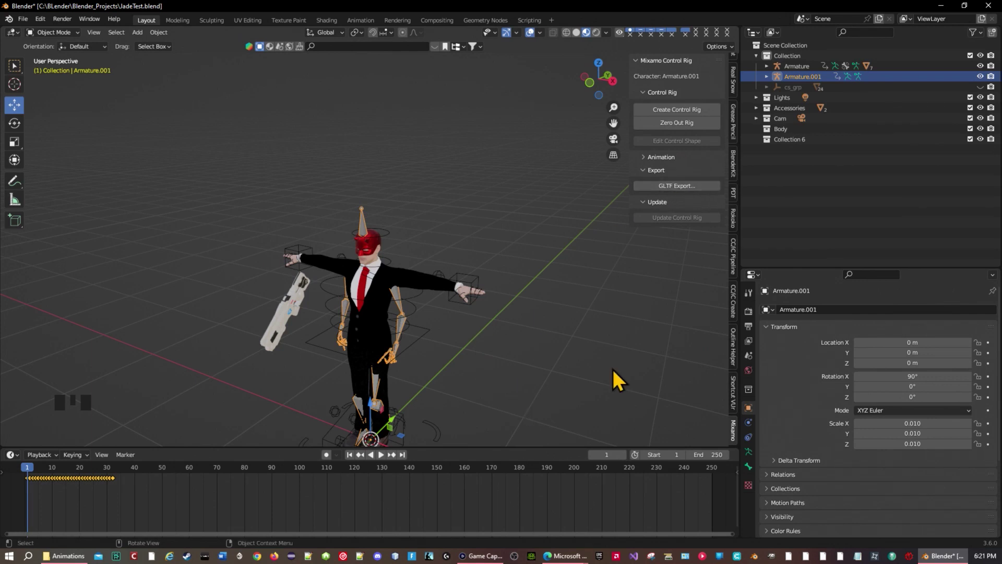
Step: Preview the imported walk, reset to frame 0 and move its skeleton beside the character, at X about -1.58 m
{"action": "key", "text": "space"}
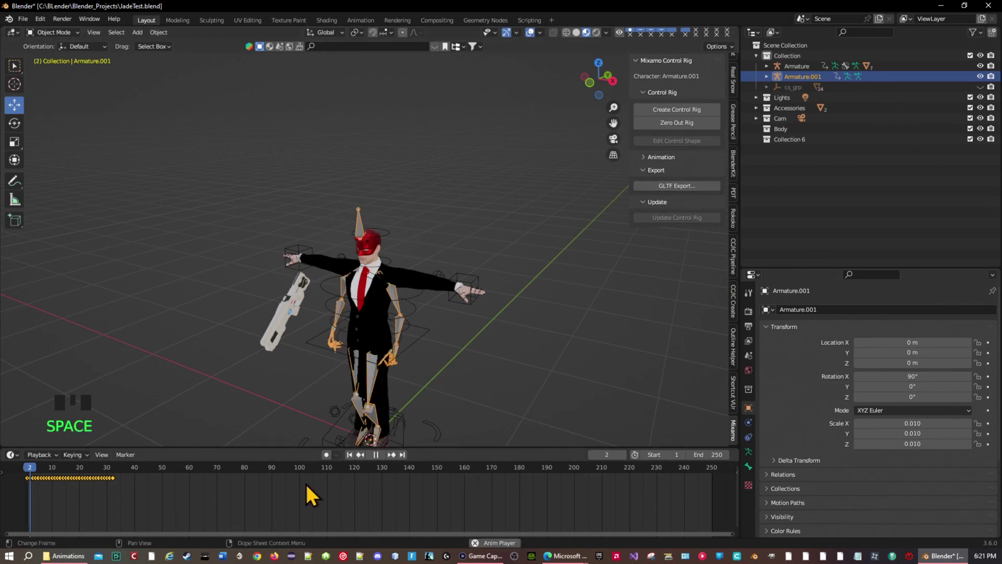
{"action": "key", "text": "space"}
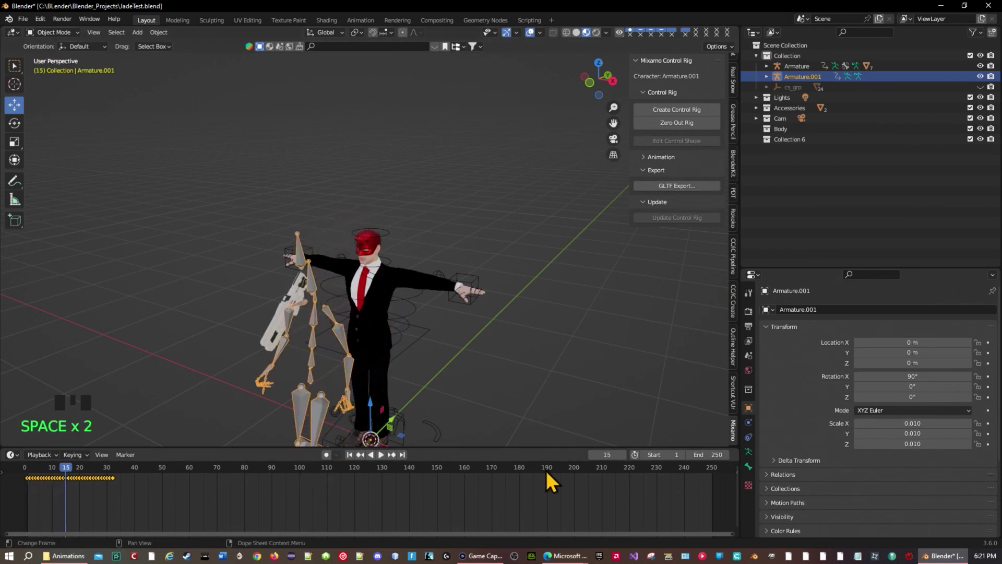
{"action": "left_click", "coordinate": [606, 454]}
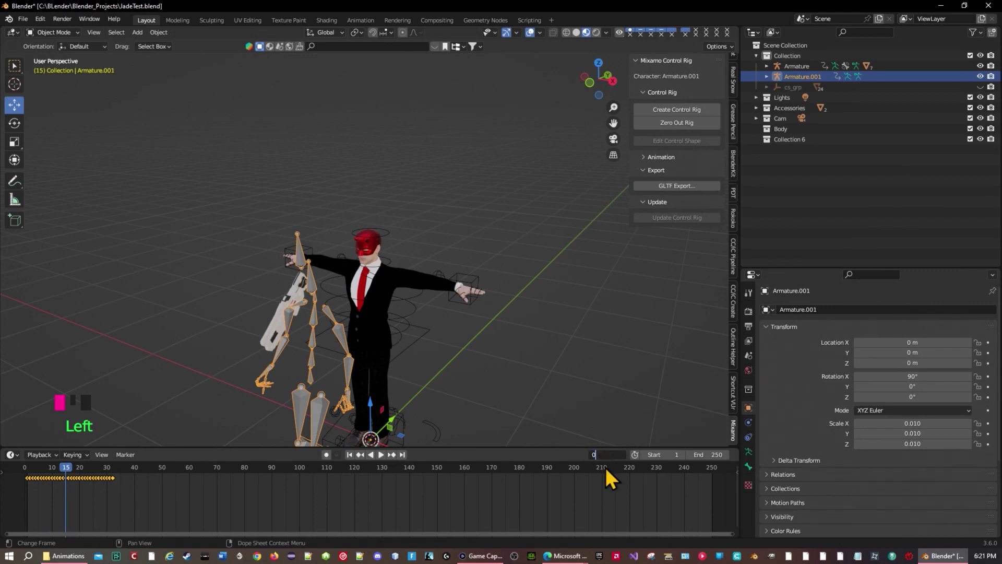
{"action": "key", "text": "Return"}
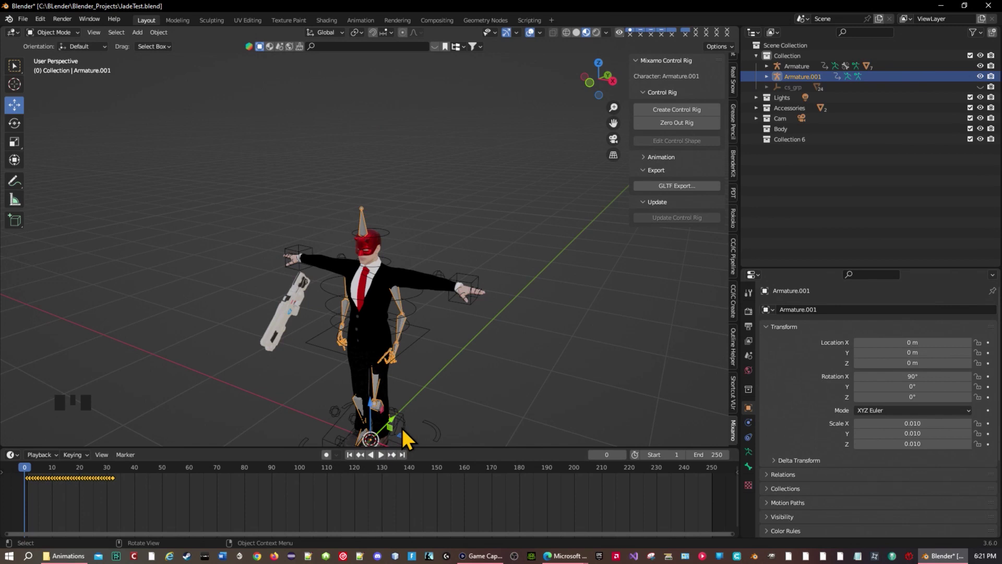
{"action": "scroll", "coordinate": [403, 429], "scroll_direction": "down", "scroll_amount": 1}
{"action": "left_click_drag", "start_coordinate": [405, 423], "coordinate": [276, 408]}
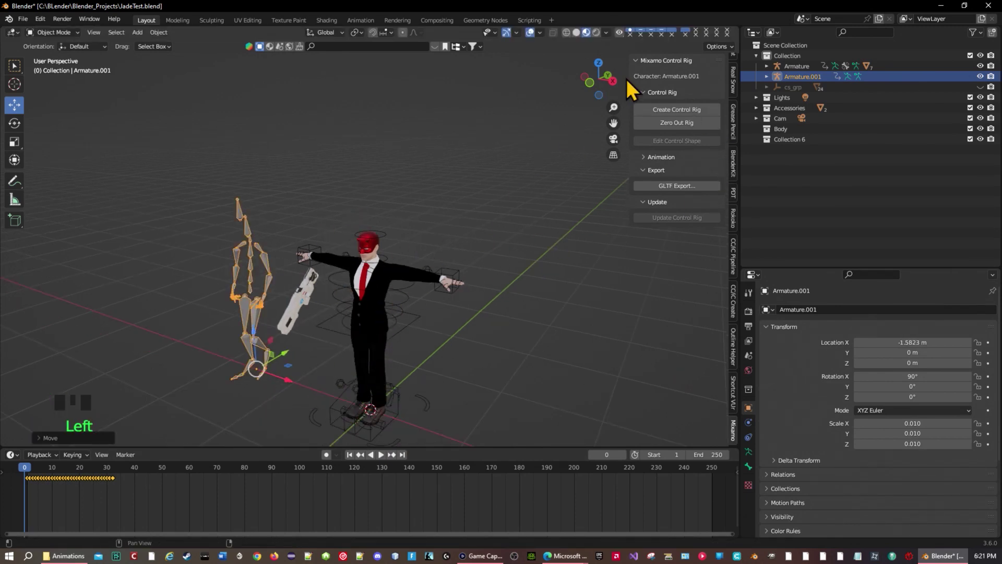
Step: Apply the walk animation to the character's control rig, using the imported armature as the source skeleton
{"action": "left_click", "coordinate": [379, 242]}
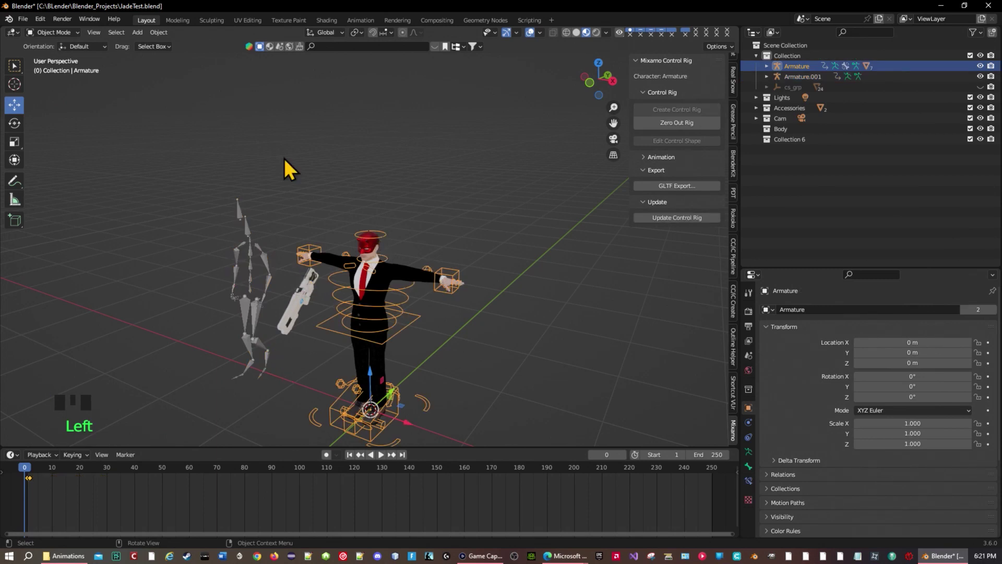
{"action": "left_click", "coordinate": [661, 157]}
{"action": "left_click", "coordinate": [714, 183]}
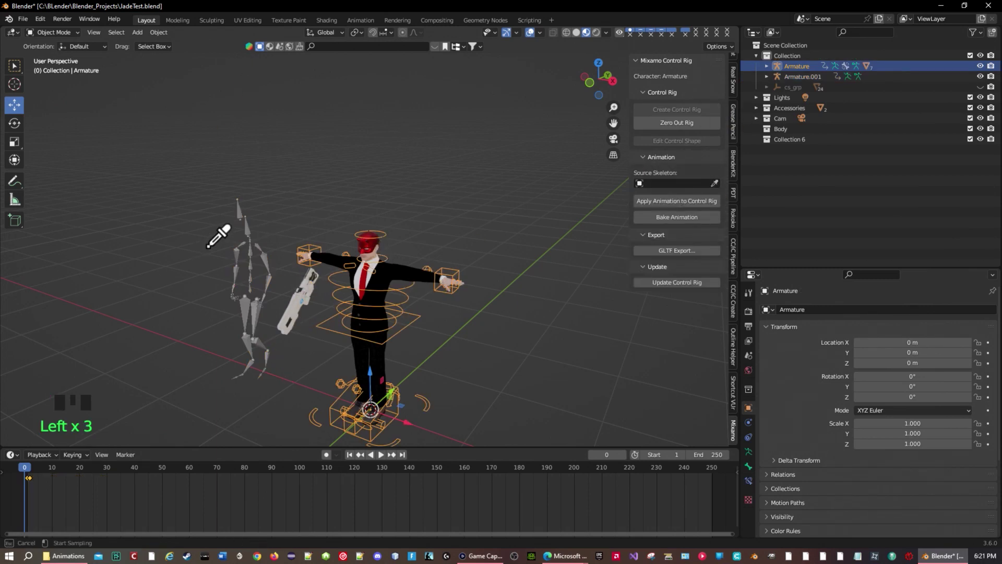
{"action": "left_click", "coordinate": [240, 215]}
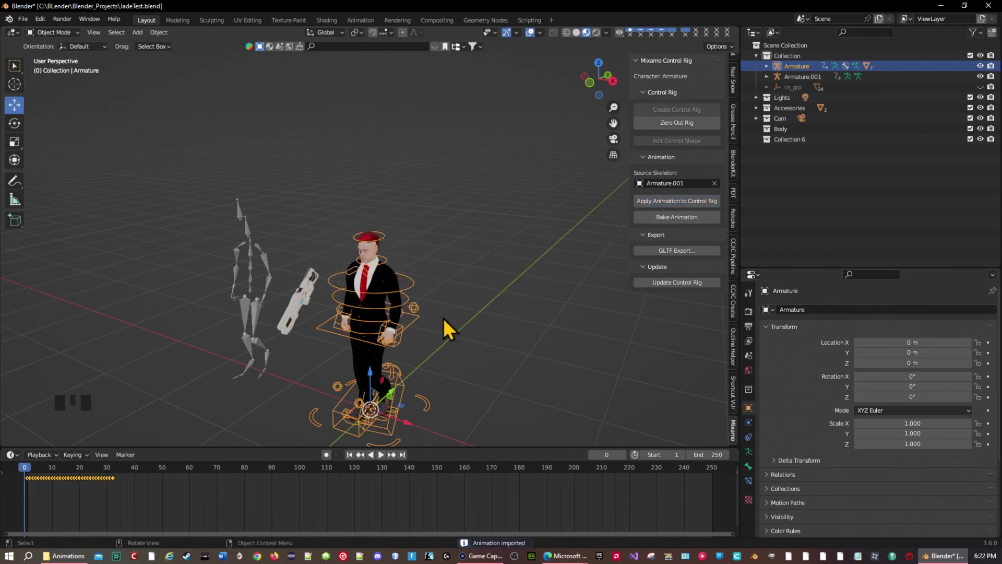
Step: Play the walk on the character's control rig to check it, and return to frame 0
{"action": "key", "text": "space"}
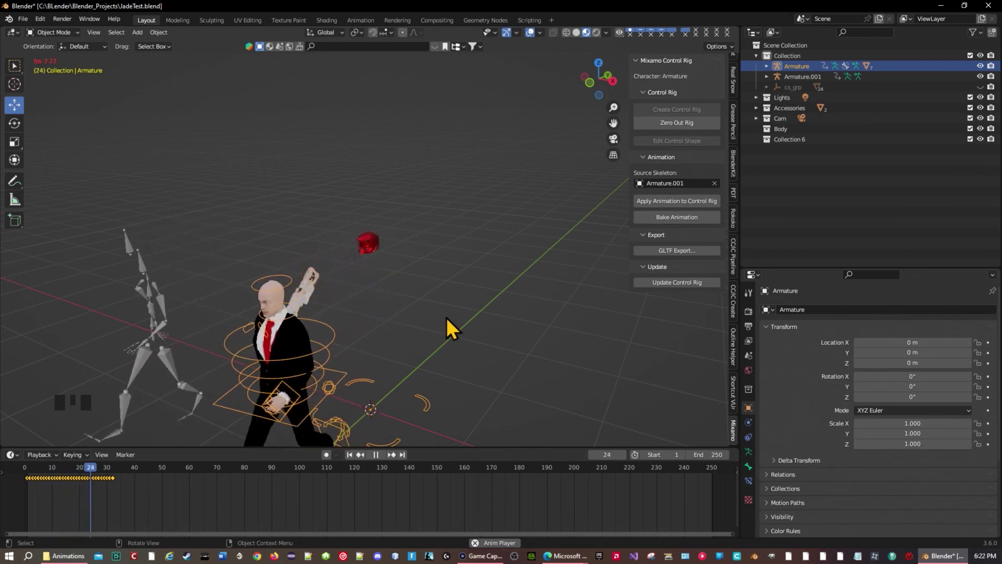
{"action": "key", "text": "space"}
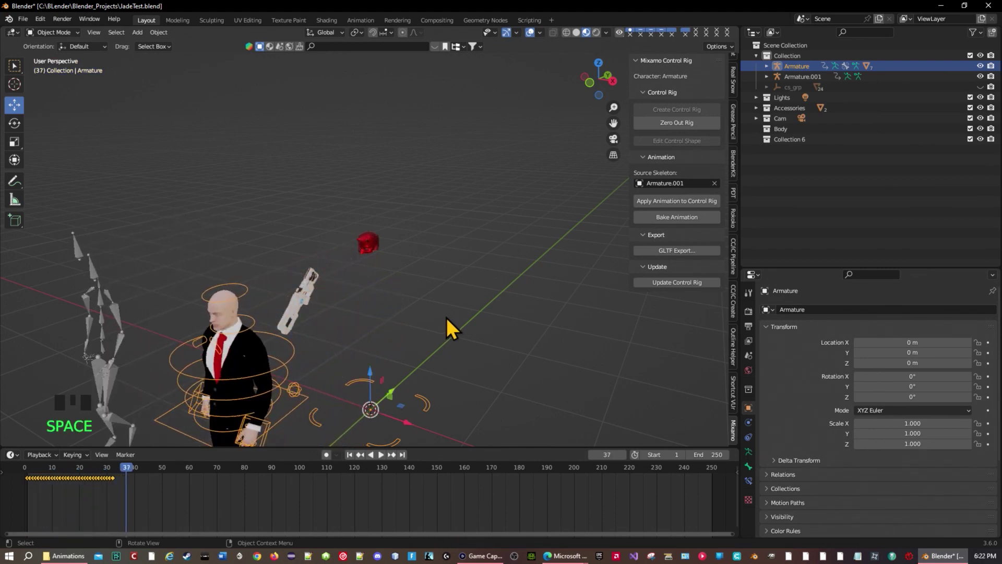
{"action": "left_click", "coordinate": [617, 453]}
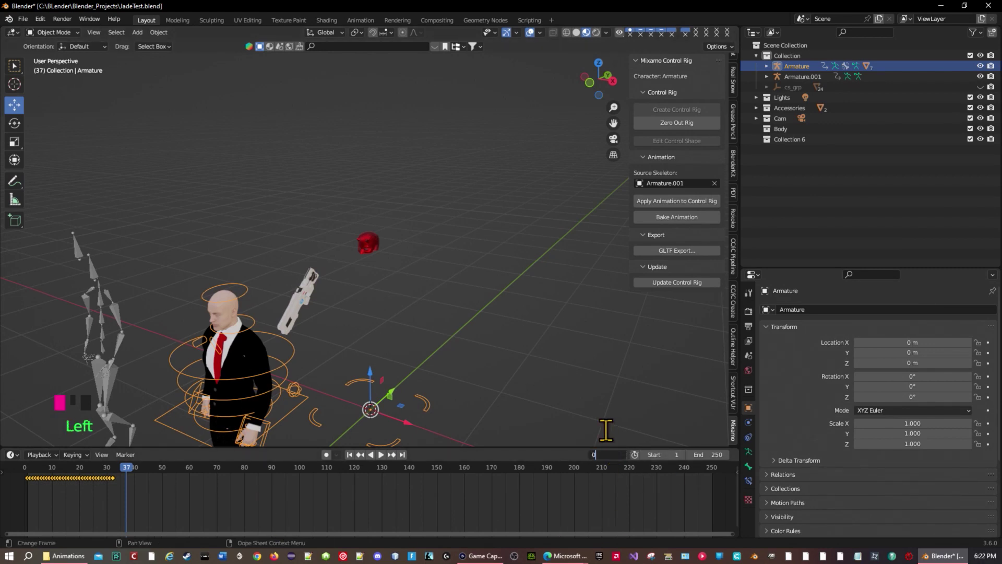
{"action": "key", "text": "Return"}
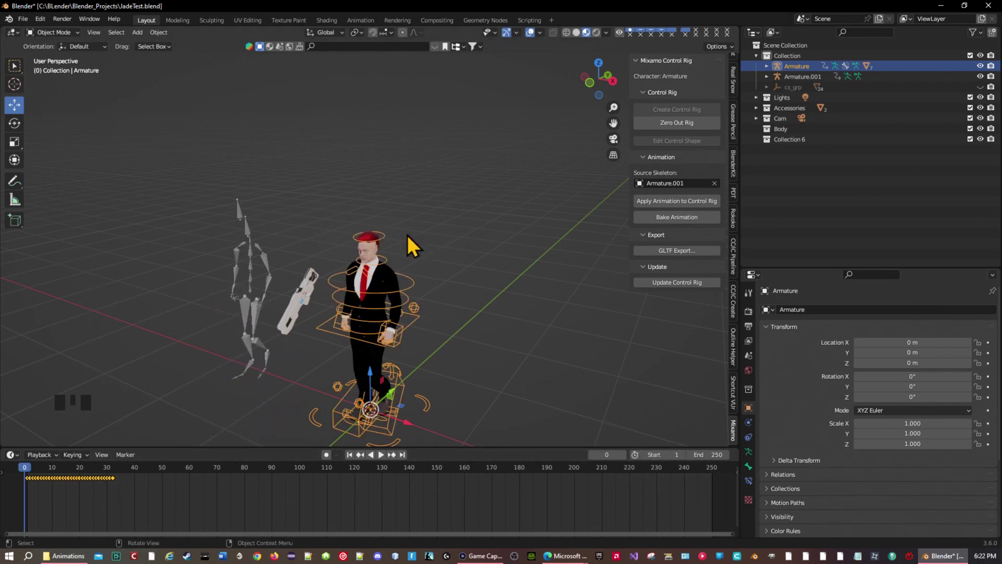
Step: Inspect the mask's fit on the animated head, and undo applying the walk animation to the character's control rig
{"action": "middle_click_drag", "start_coordinate": [396, 236], "coordinate": [347, 221]}
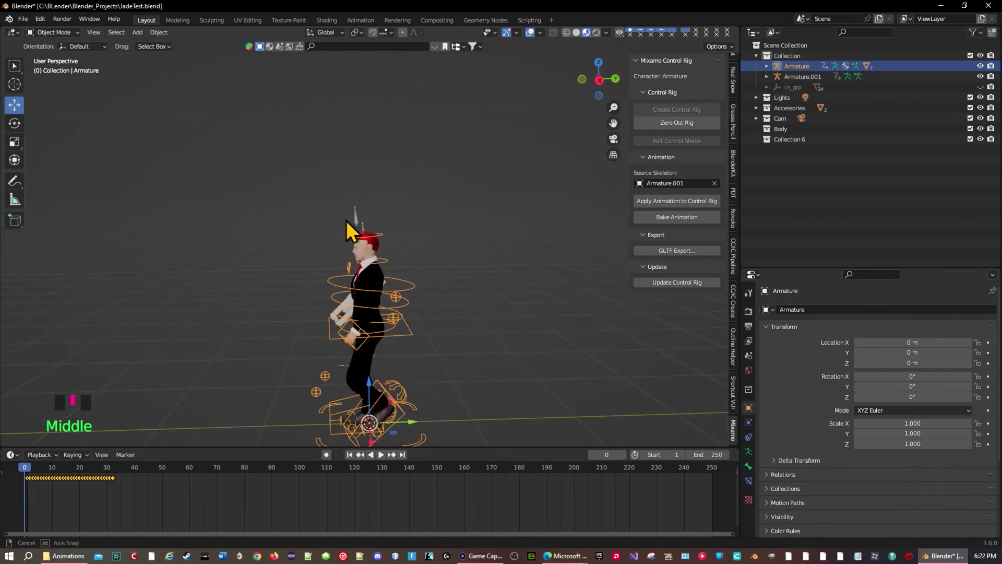
{"action": "scroll", "coordinate": [380, 255], "scroll_direction": "up", "scroll_amount": 11}
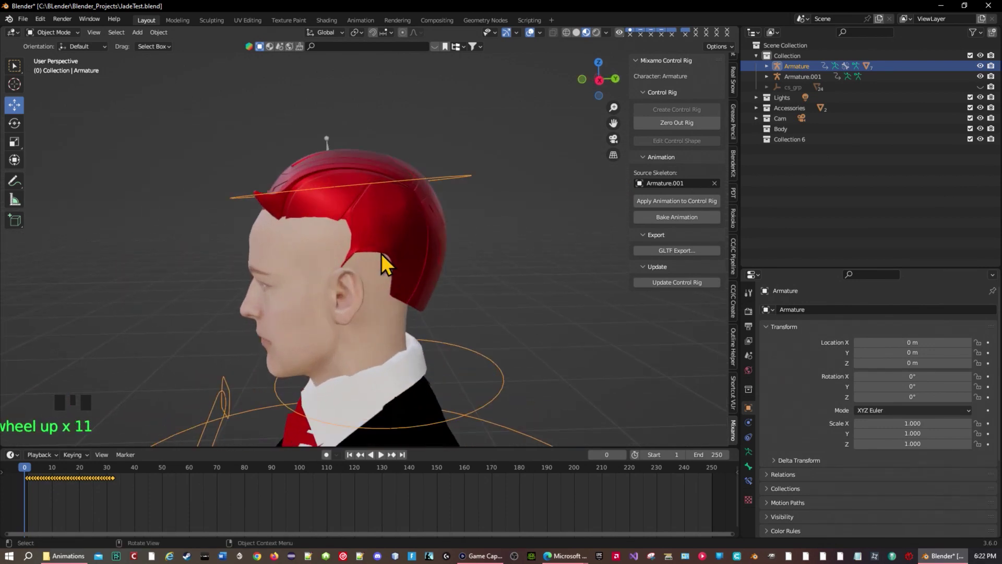
{"action": "left_click", "coordinate": [394, 233]}
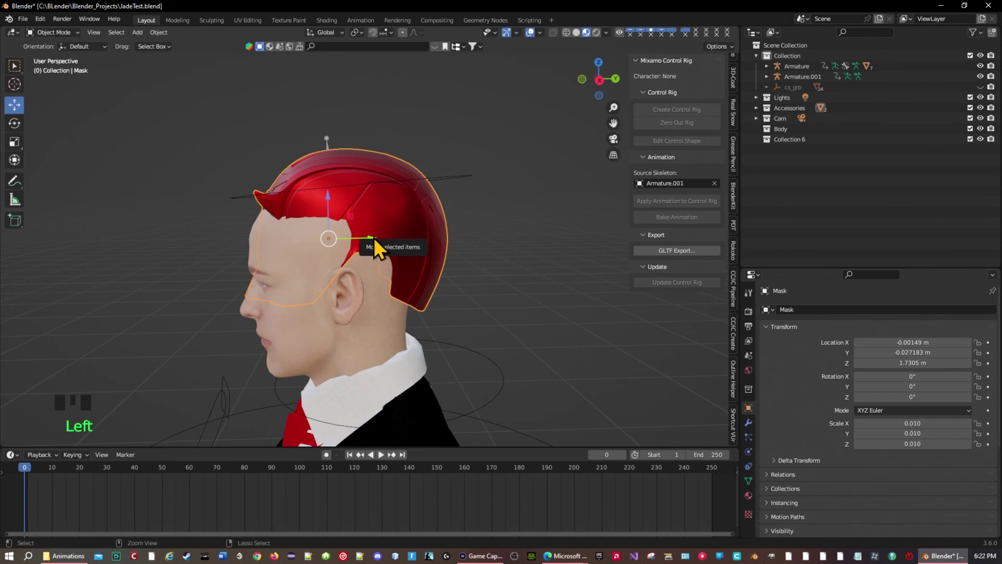
{"action": "key", "text": "ctrl+z"}
{"action": "key", "text": "ctrl+z"}
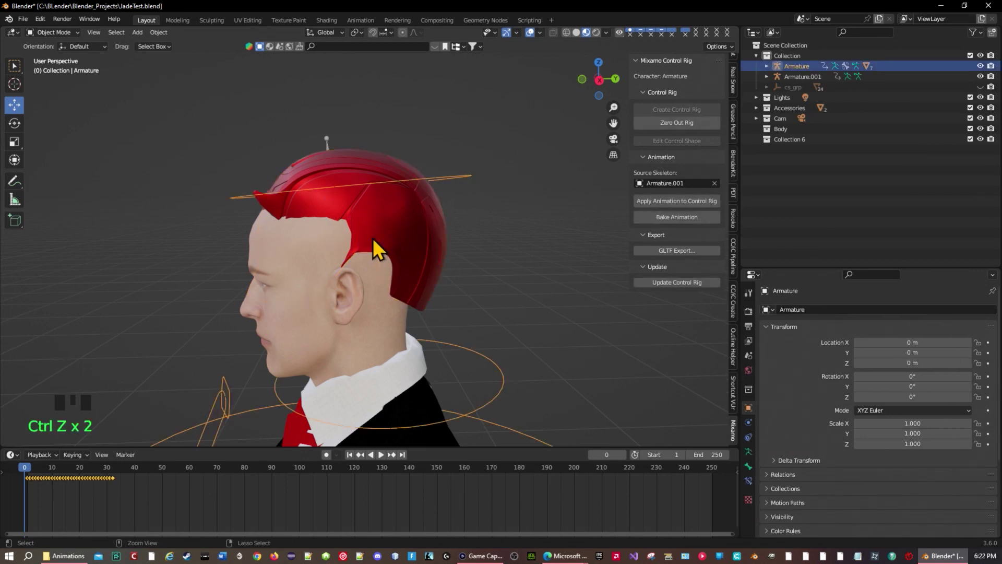
{"action": "key", "text": "ctrl+z"}
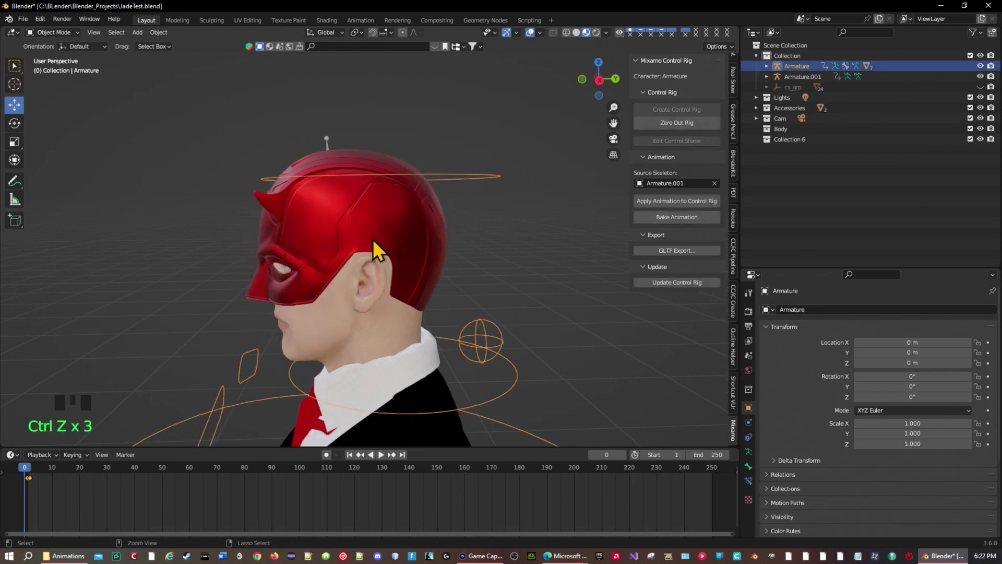
Step: Select the mask and add the character's control rig to the selection as the active object, and switch to Pose Mode
{"action": "mouse_move", "coordinate": [372, 239]}
{"action": "middle_mouse_down"}
{"action": "mouse_move", "coordinate": [541, 259]}
{"action": "mouse_move", "coordinate": [410, 229]}
{"action": "mouse_move", "coordinate": [490, 220]}
{"action": "mouse_move", "coordinate": [361, 232]}
{"action": "middle_mouse_up"}
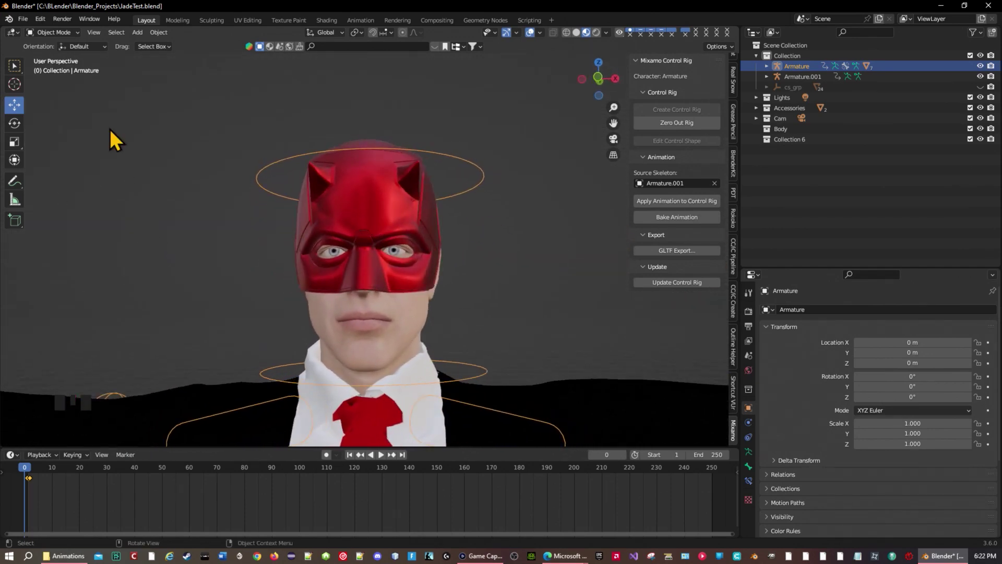
{"action": "left_click", "coordinate": [410, 218]}
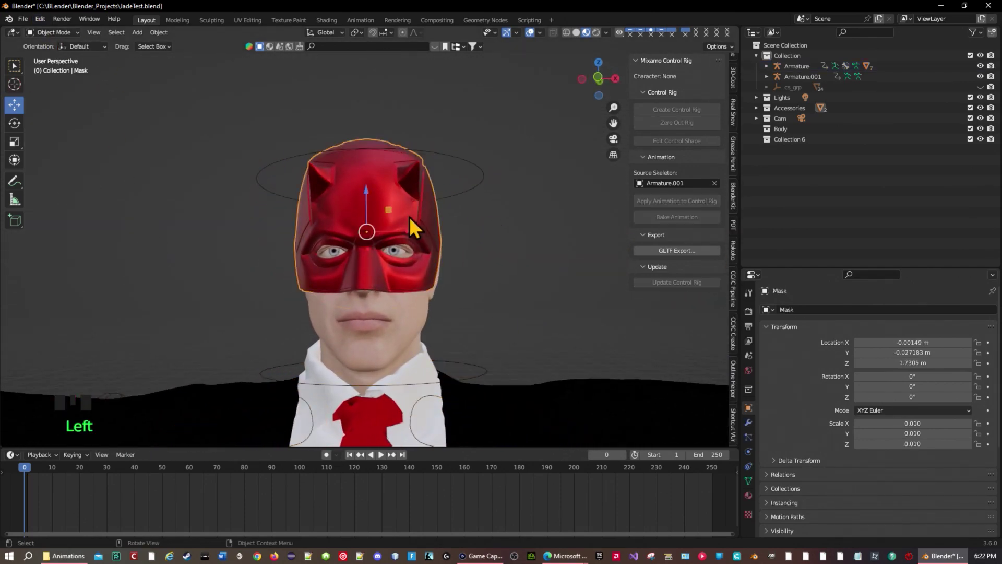
{"action": "left_click", "coordinate": [478, 166], "text": "shift"}
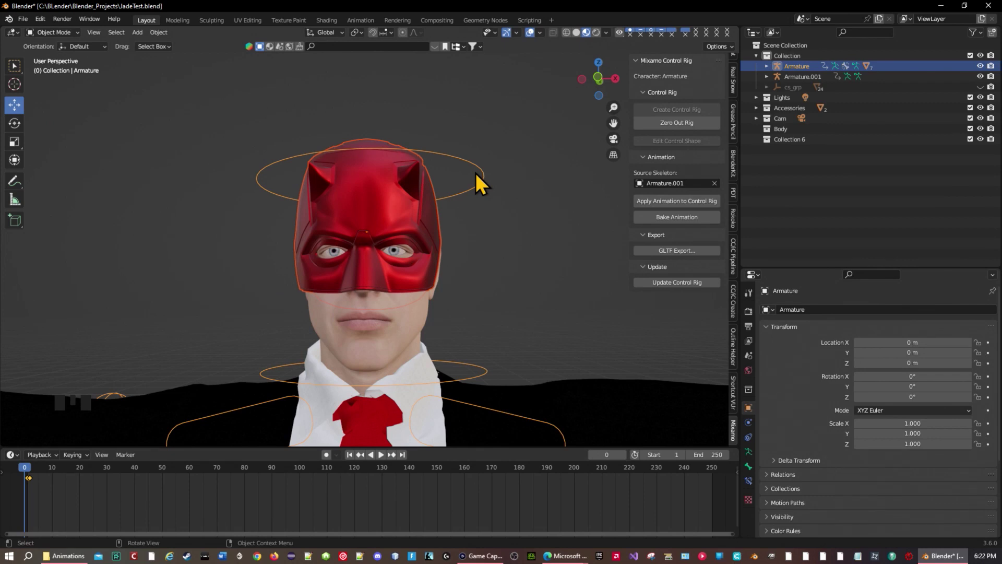
{"action": "left_click", "coordinate": [66, 35]}
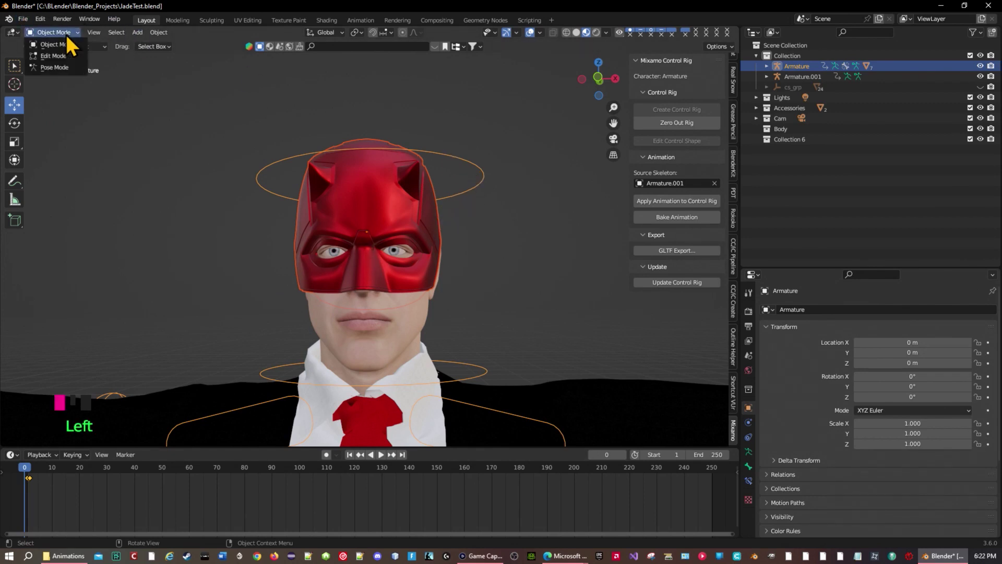
{"action": "left_click", "coordinate": [73, 64]}
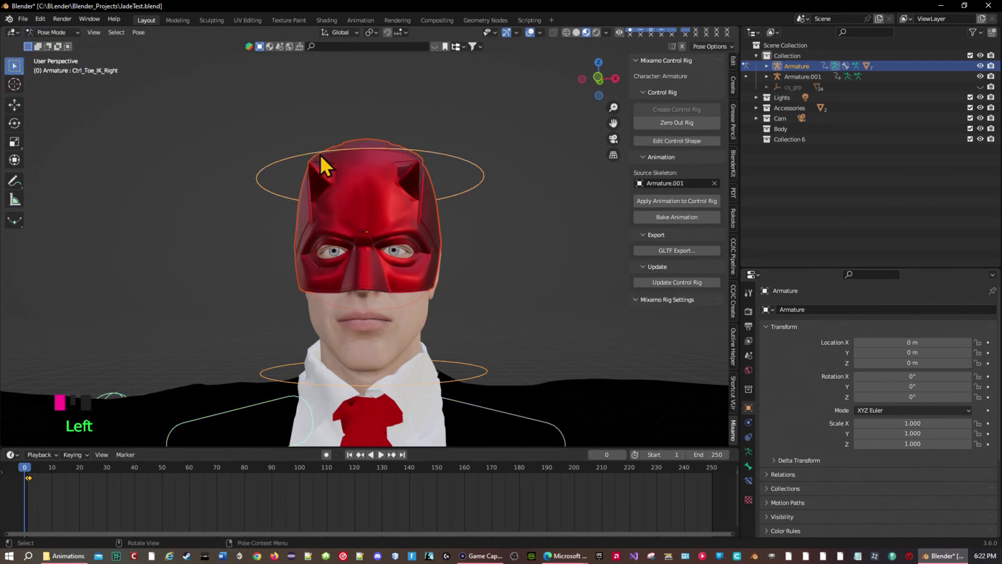
Step: Parent the mask to the Ctrl_Head control with the Bone option, and return to Object Mode
{"action": "left_click", "coordinate": [478, 167]}
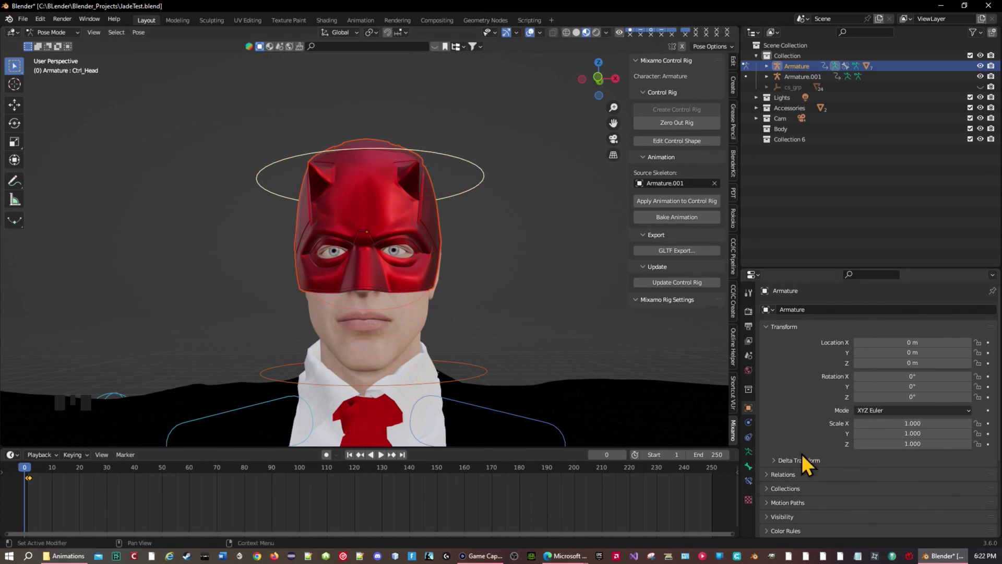
{"action": "left_click", "coordinate": [748, 466]}
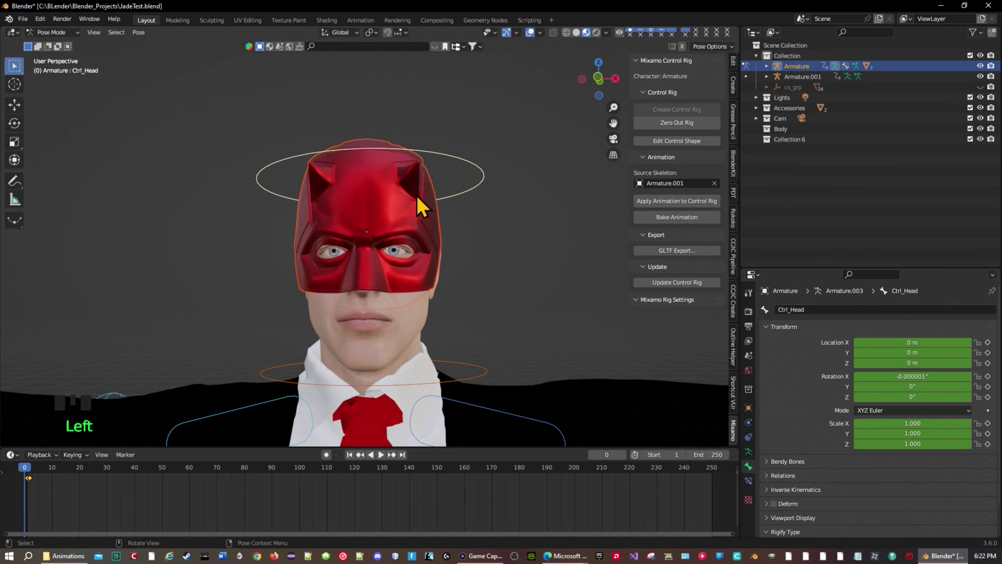
{"action": "left_click", "coordinate": [462, 378]}
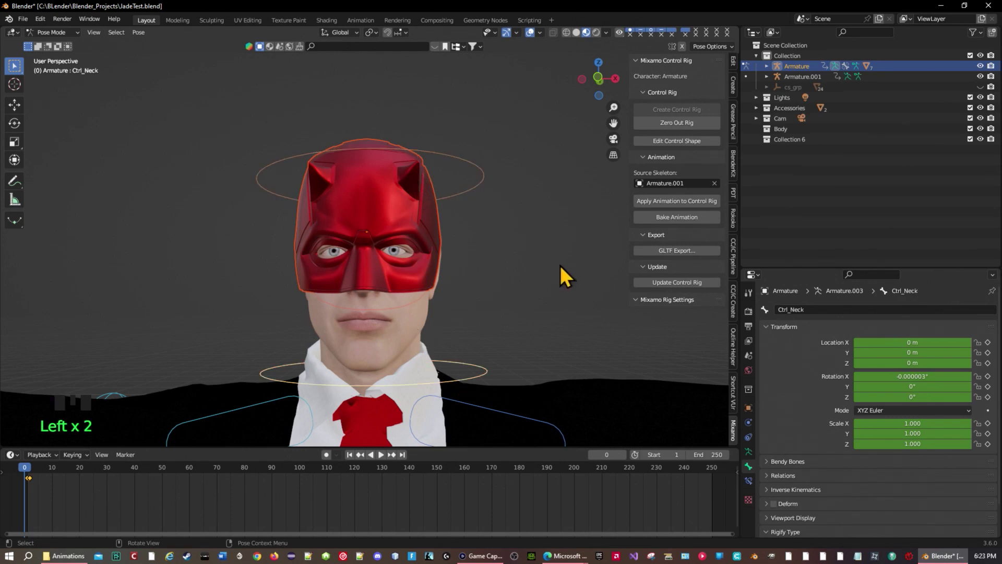
{"action": "left_click", "coordinate": [477, 172]}
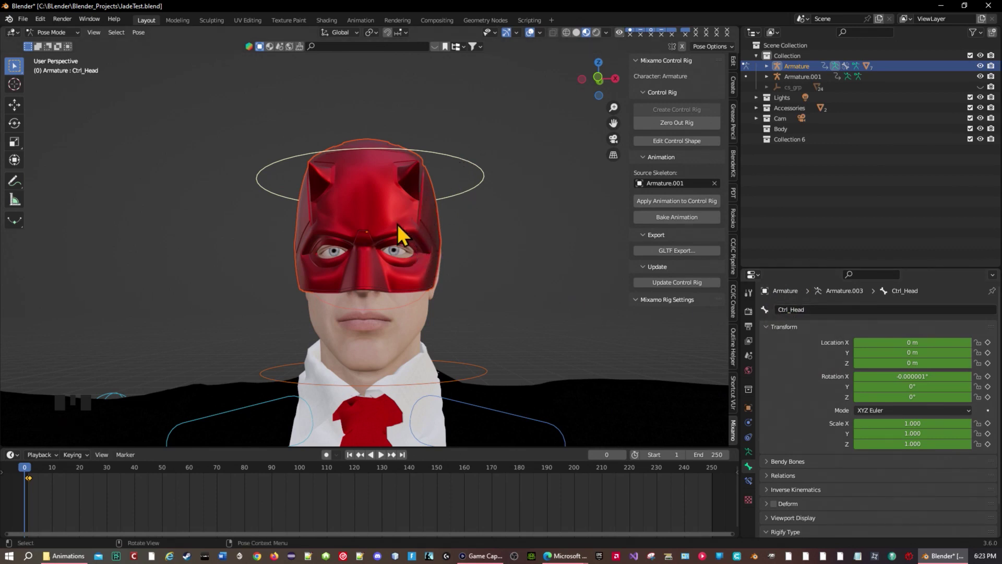
{"action": "key", "text": "ctrl+p"}
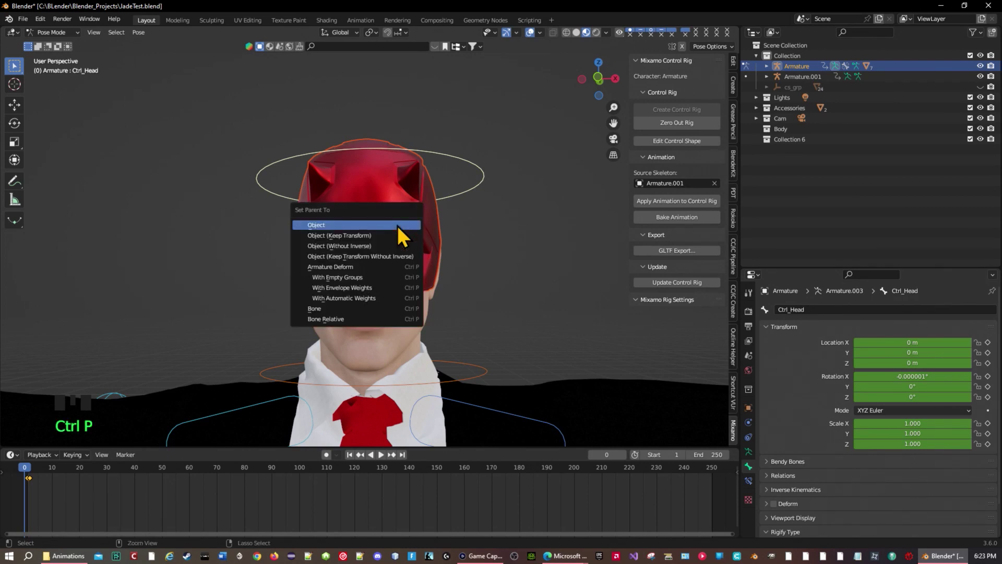
{"action": "left_click", "coordinate": [344, 308]}
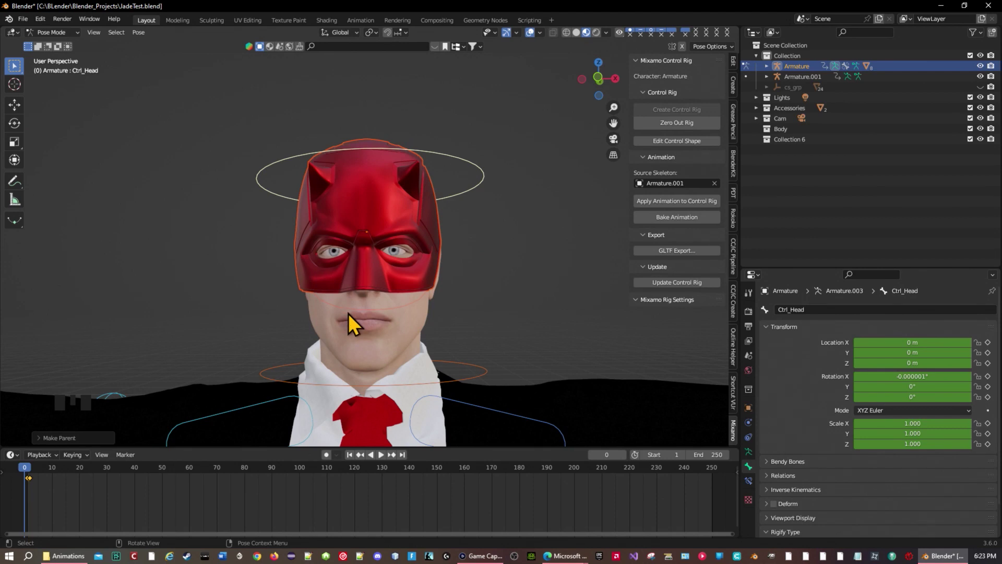
{"action": "left_click", "coordinate": [54, 32]}
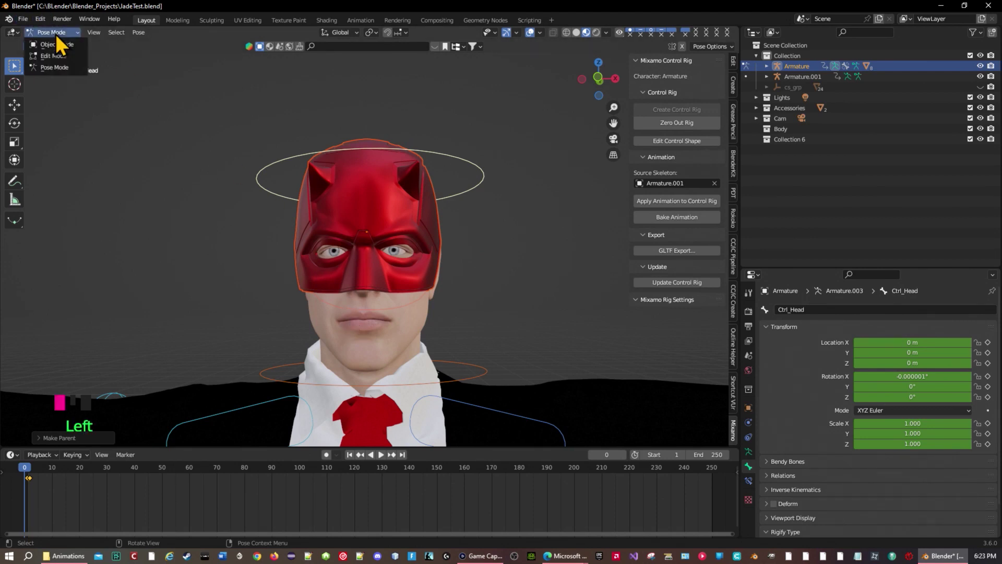
{"action": "left_click", "coordinate": [52, 46]}
Step: Raise the rifle toward the character's right hand, to Z about 1.2 m
{"action": "scroll", "coordinate": [184, 287], "scroll_direction": "down", "scroll_amount": 6}
{"action": "left_click", "coordinate": [170, 392]}
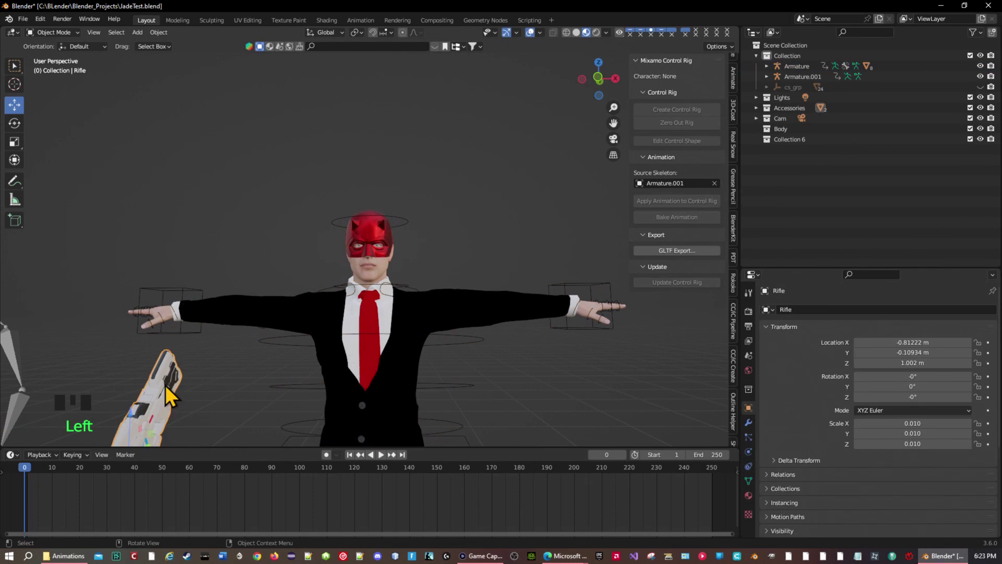
{"action": "key", "text": "grave"}
{"action": "middle_click_drag", "start_coordinate": [405, 200], "coordinate": [361, 220]}
{"action": "left_click_drag", "start_coordinate": [362, 222], "coordinate": [377, 117]}
{"action": "key", "text": "grave"}
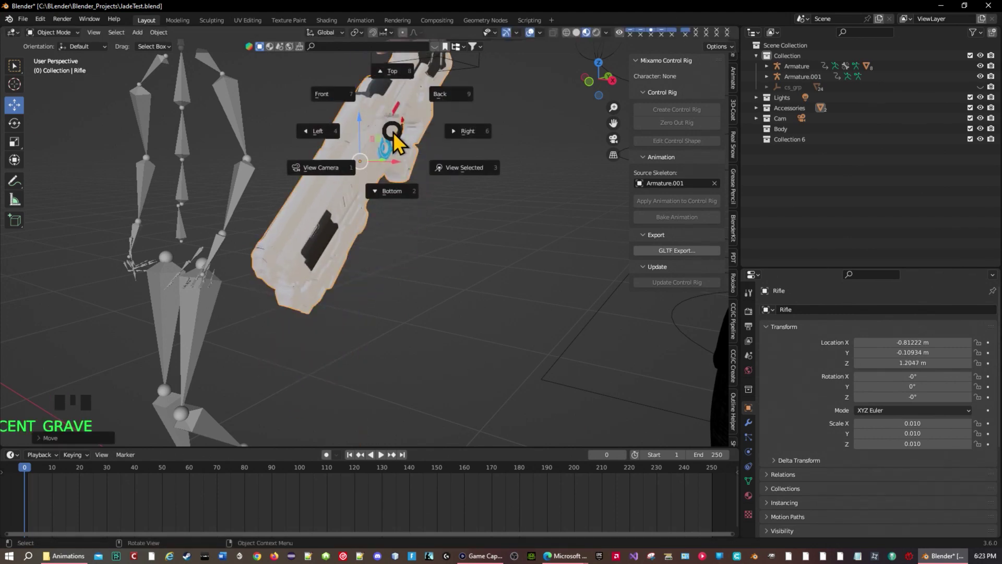
{"action": "left_click", "coordinate": [417, 157]}
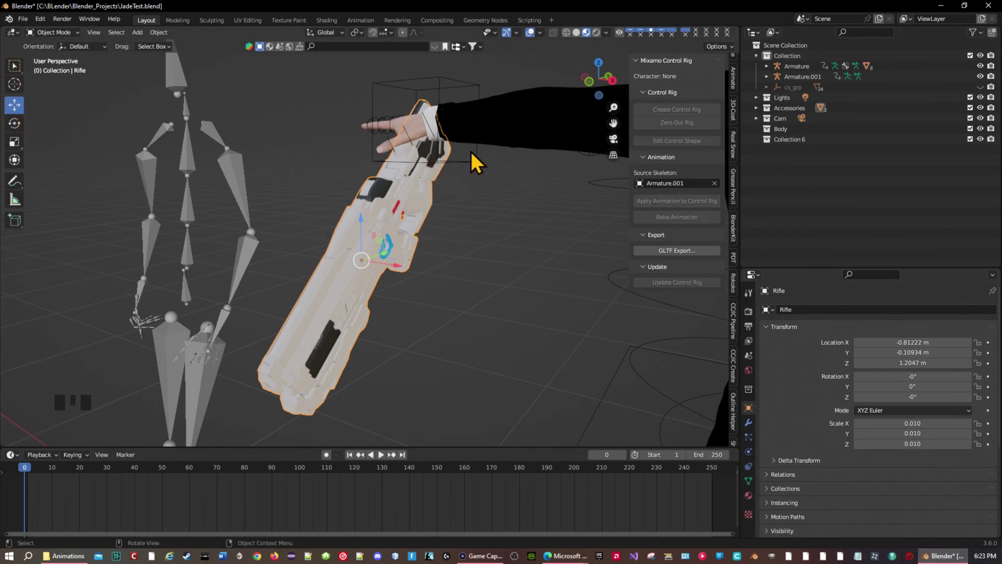
Step: Select the rifle together with the character's control rig, keeping the rig active, and switch to Pose Mode
{"action": "left_click", "coordinate": [389, 224]}
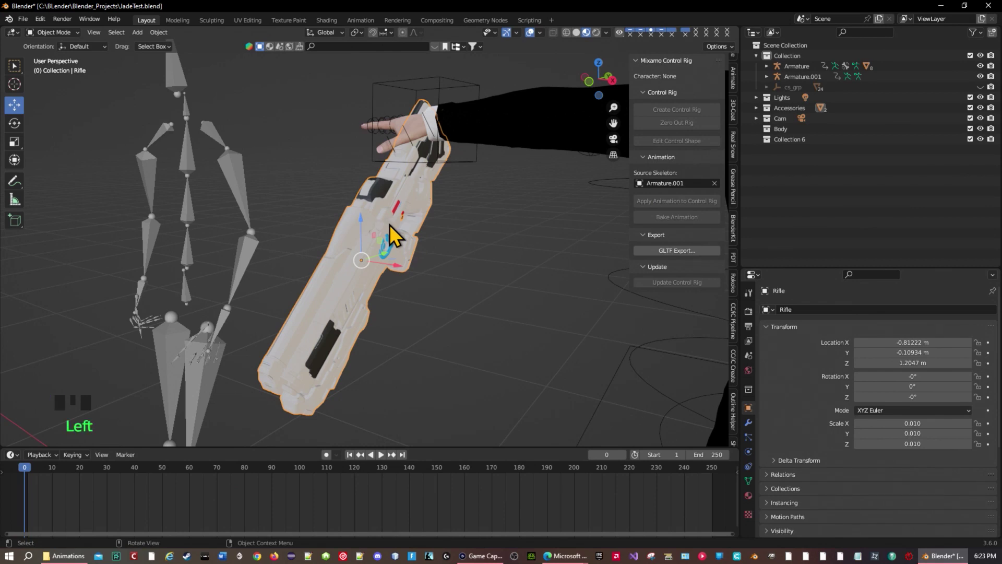
{"action": "left_click", "coordinate": [453, 157], "text": "shift"}
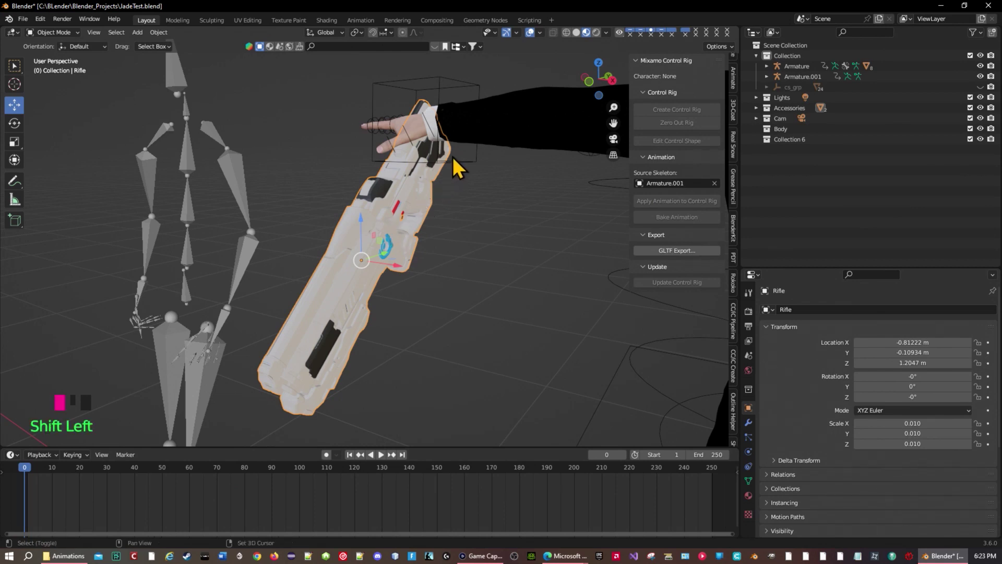
{"action": "left_click", "coordinate": [411, 212]}
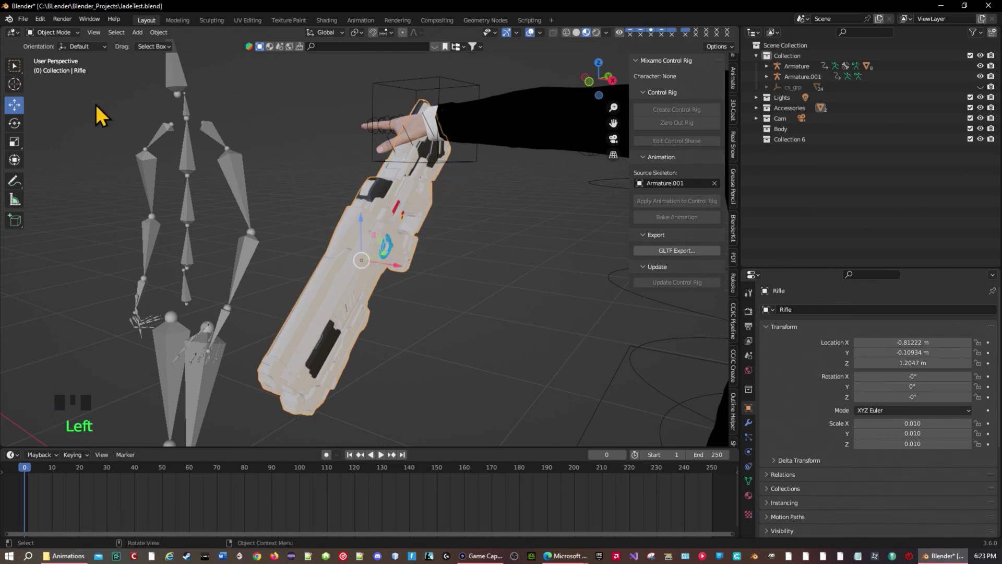
{"action": "left_click", "coordinate": [474, 162], "text": "shift"}
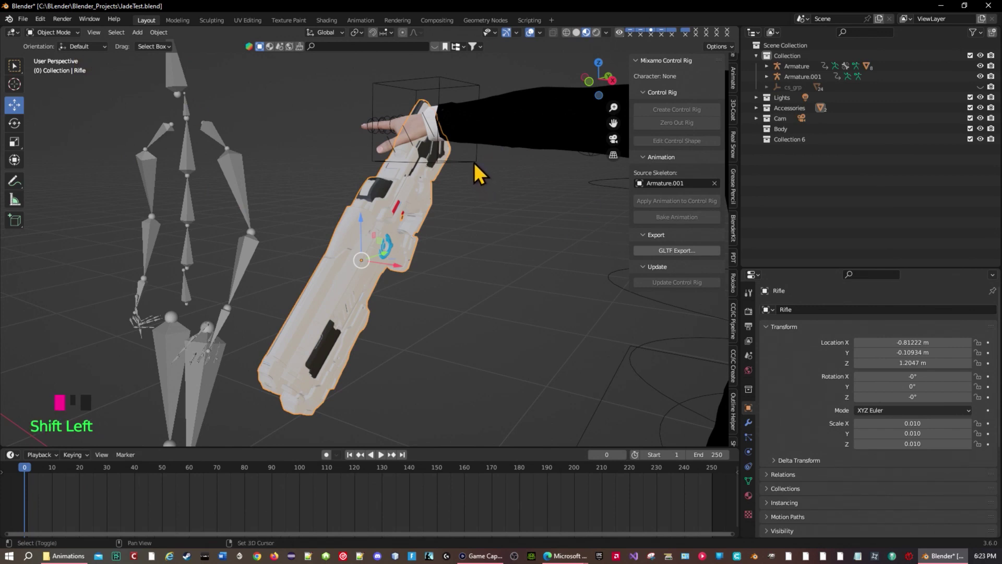
{"action": "left_click_drag", "start_coordinate": [39, 31], "coordinate": [61, 66]}
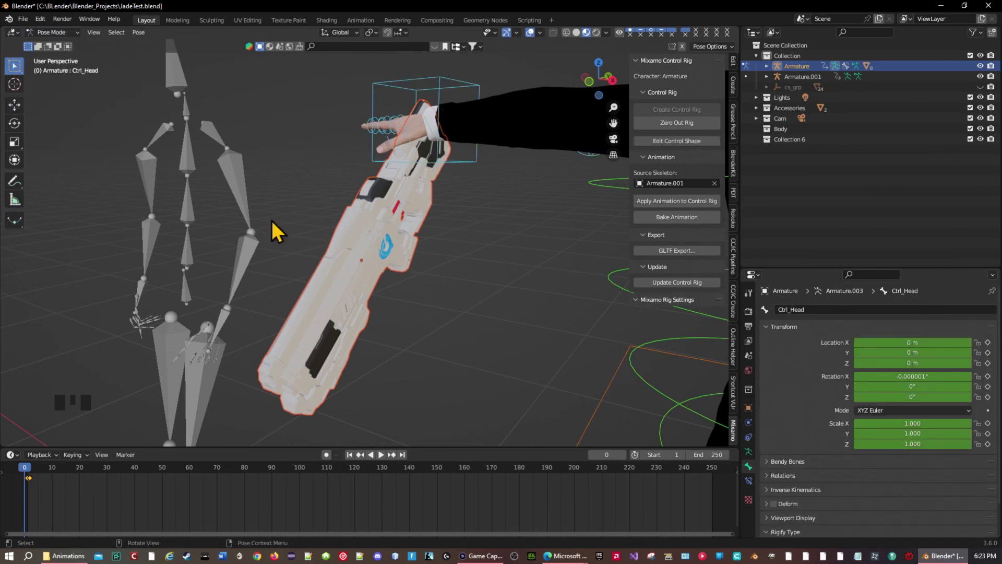
Step: Parent the rifle to the Ctrl_Hand_IK_Right control with the Bone option, and return to Object Mode
{"action": "left_click", "coordinate": [461, 162]}
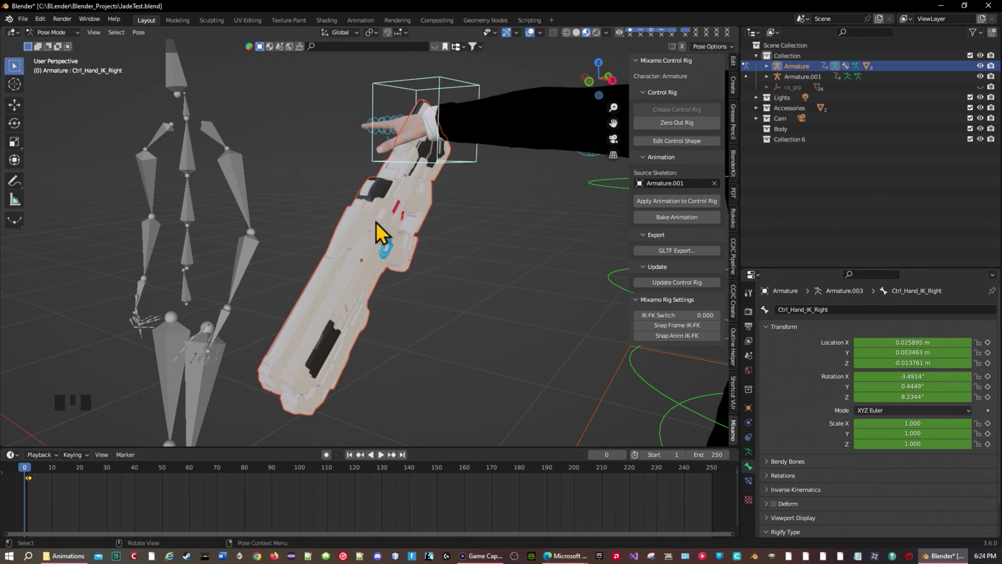
{"action": "key", "text": "ctrl+p"}
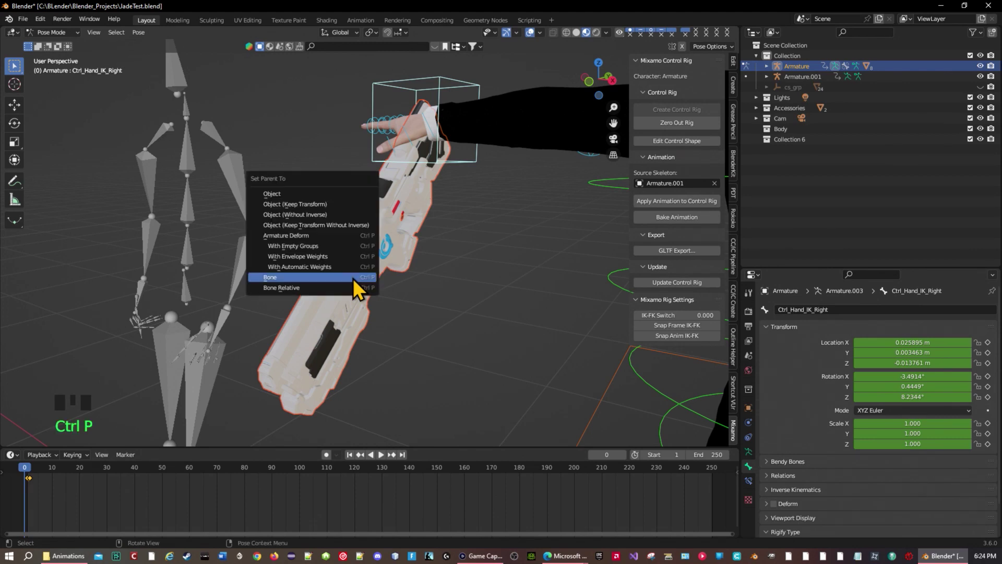
{"action": "left_click", "coordinate": [353, 279]}
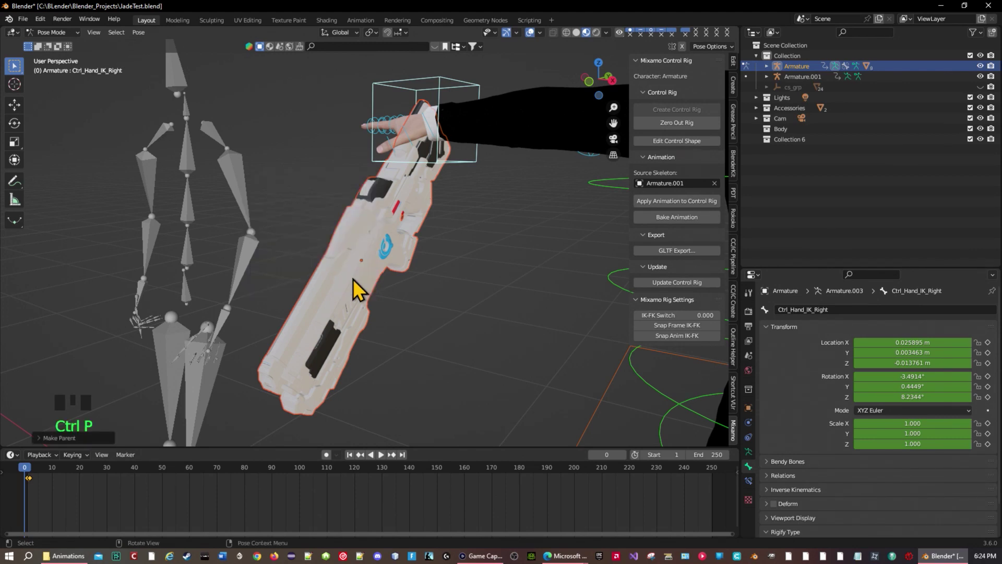
{"action": "left_click", "coordinate": [53, 32]}
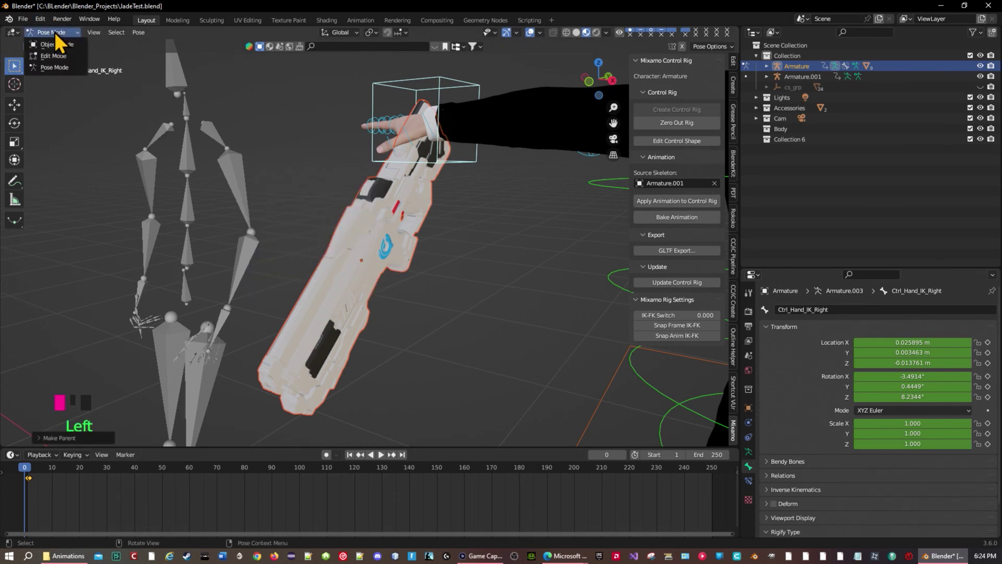
{"action": "left_click", "coordinate": [51, 47]}
Step: Play the timeline briefly with the whole character in view to check the rig's motion, and stop at frame 4
{"action": "scroll", "coordinate": [500, 330], "scroll_direction": "down", "scroll_amount": 7}
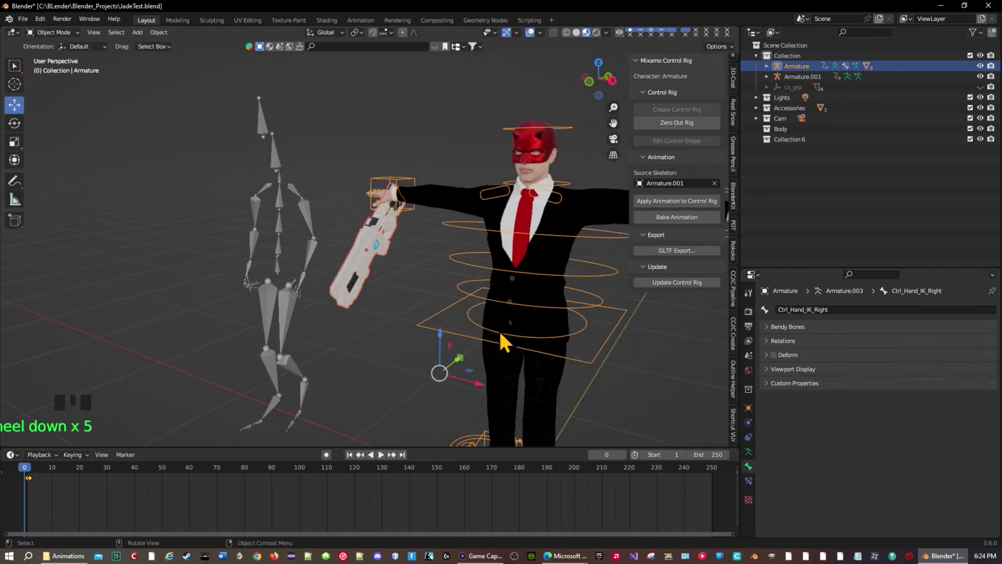
{"action": "scroll", "coordinate": [500, 331], "scroll_direction": "down", "scroll_amount": 2}
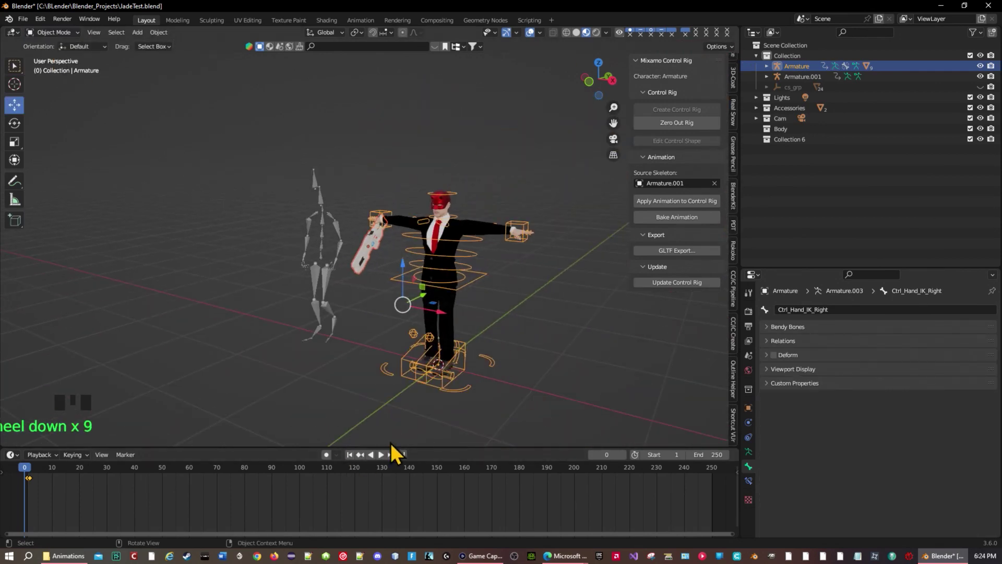
{"action": "left_click", "coordinate": [382, 455]}
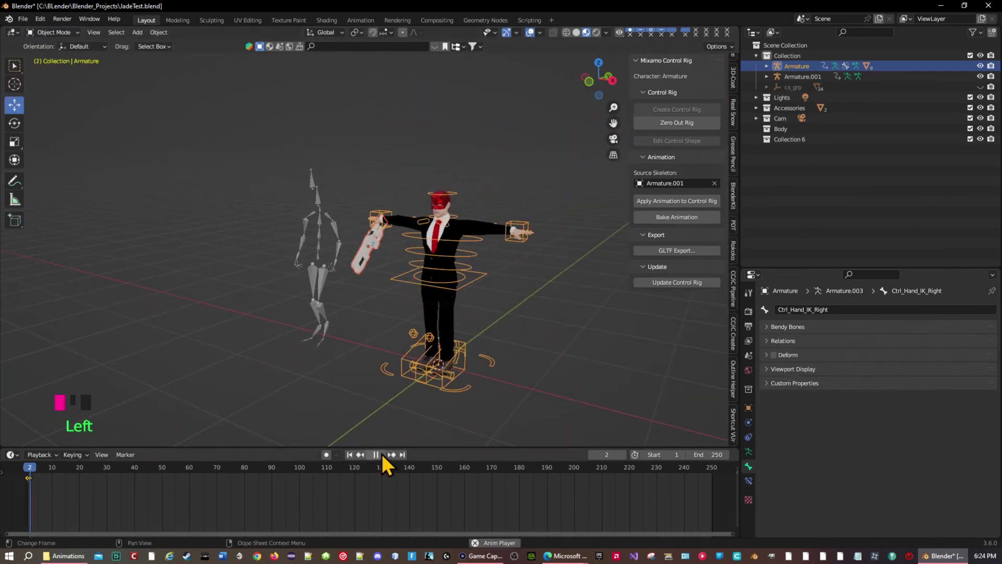
{"action": "left_click", "coordinate": [376, 454]}
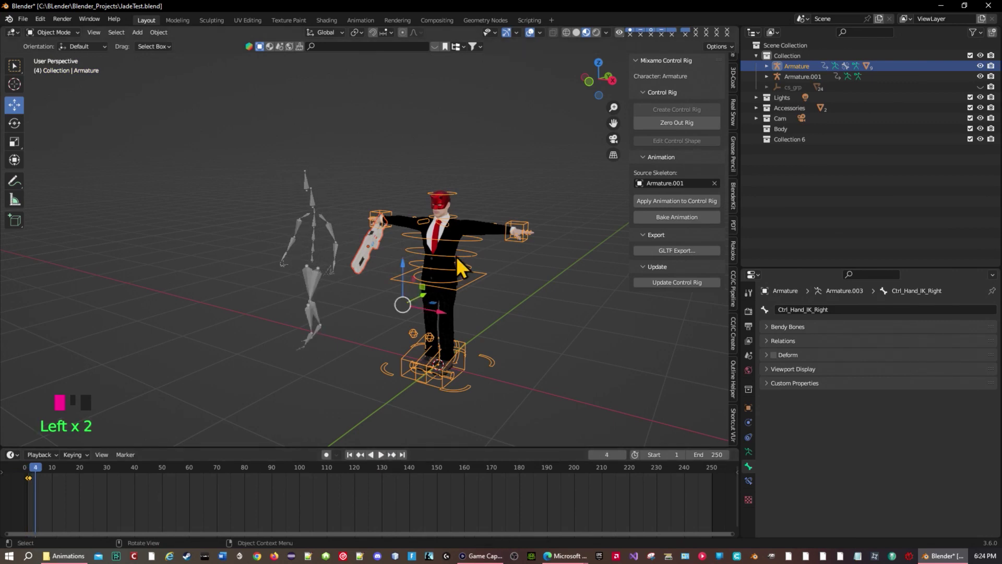
Step: Clear the control rig's source skeleton and rename the separate animated walk skeleton as walking
{"action": "left_click", "coordinate": [714, 183]}
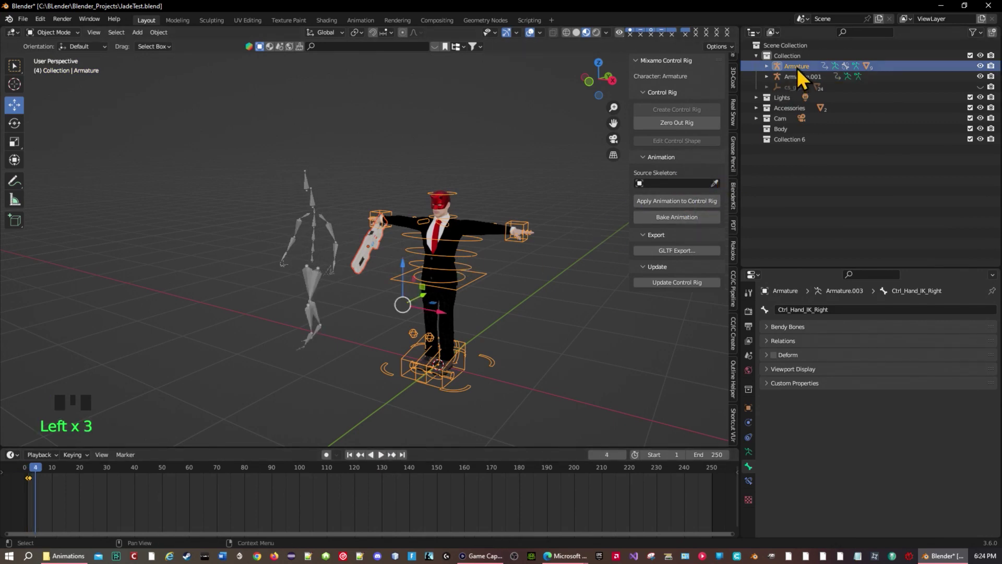
{"action": "left_click", "coordinate": [314, 226]}
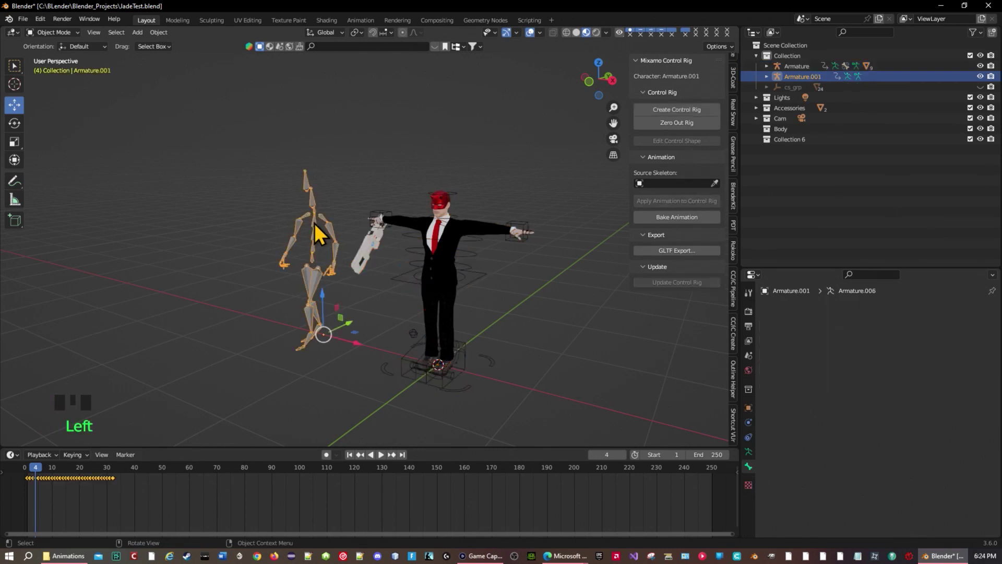
{"action": "double_click", "coordinate": [802, 76]}
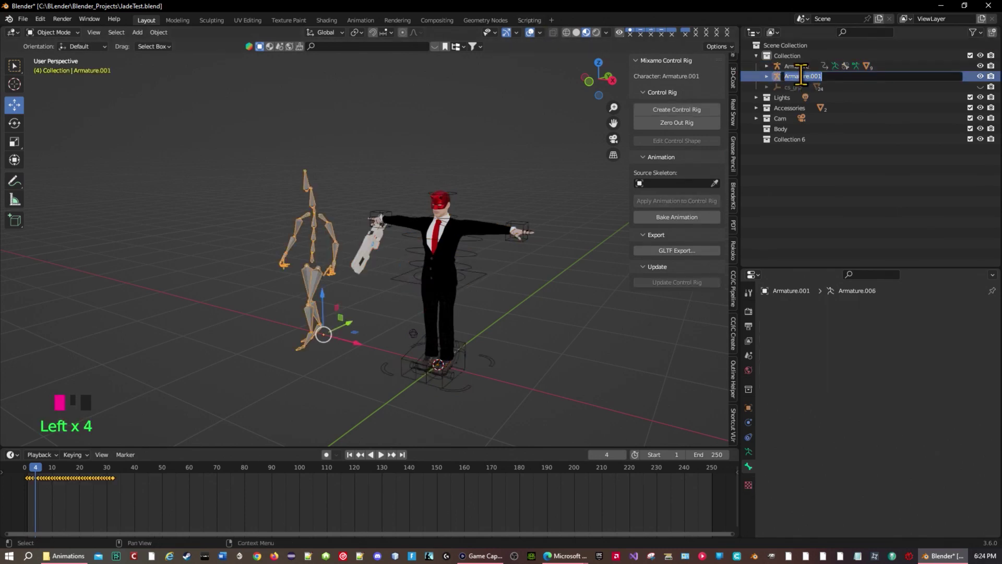
{"action": "type", "text": "walk"}
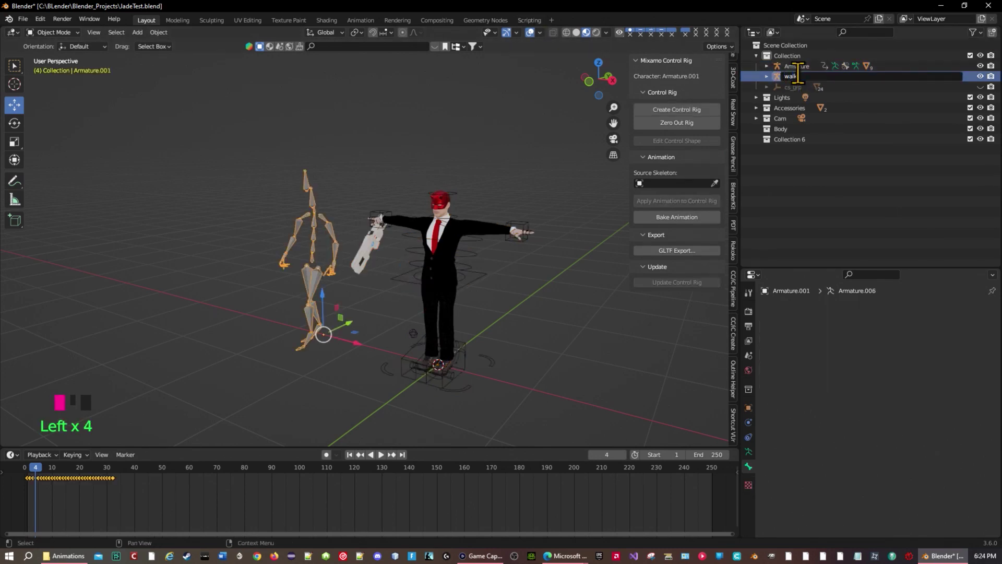
{"action": "type", "text": "ing"}
{"action": "key", "text": "Return"}
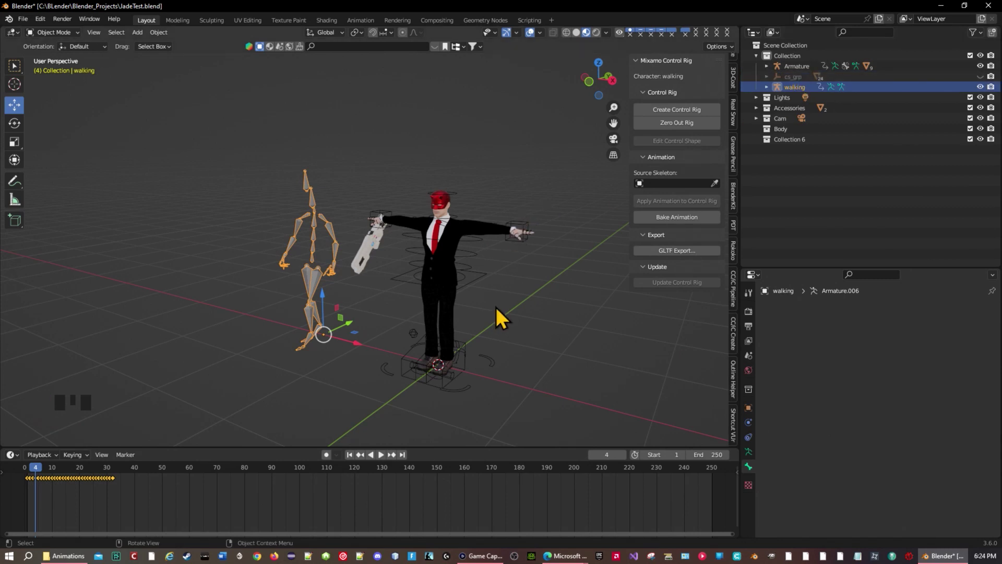
Step: Set the walking skeleton as the source for the character's control rig and apply its animation to the rig
{"action": "left_click", "coordinate": [478, 278]}
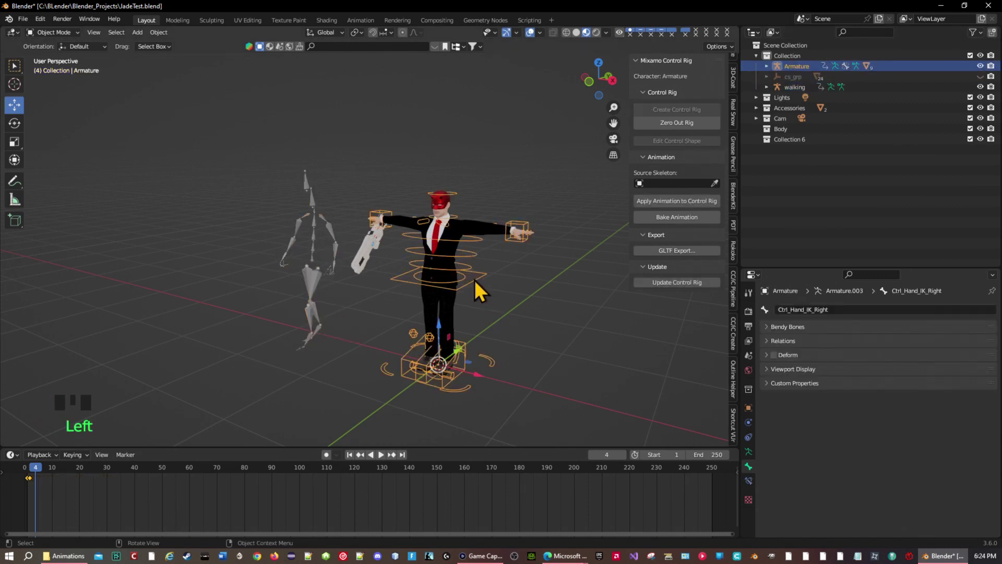
{"action": "left_click", "coordinate": [715, 183]}
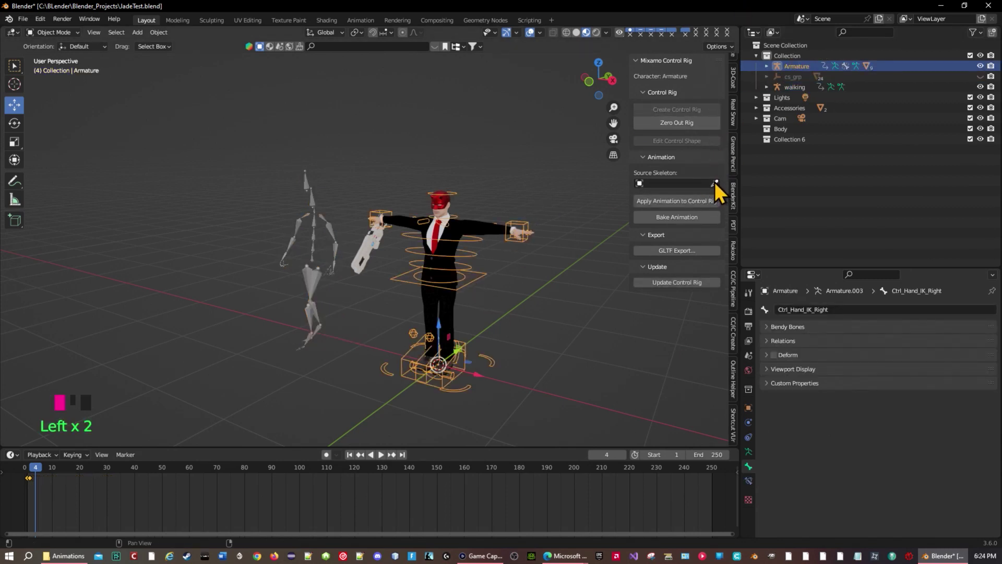
{"action": "left_click", "coordinate": [318, 207]}
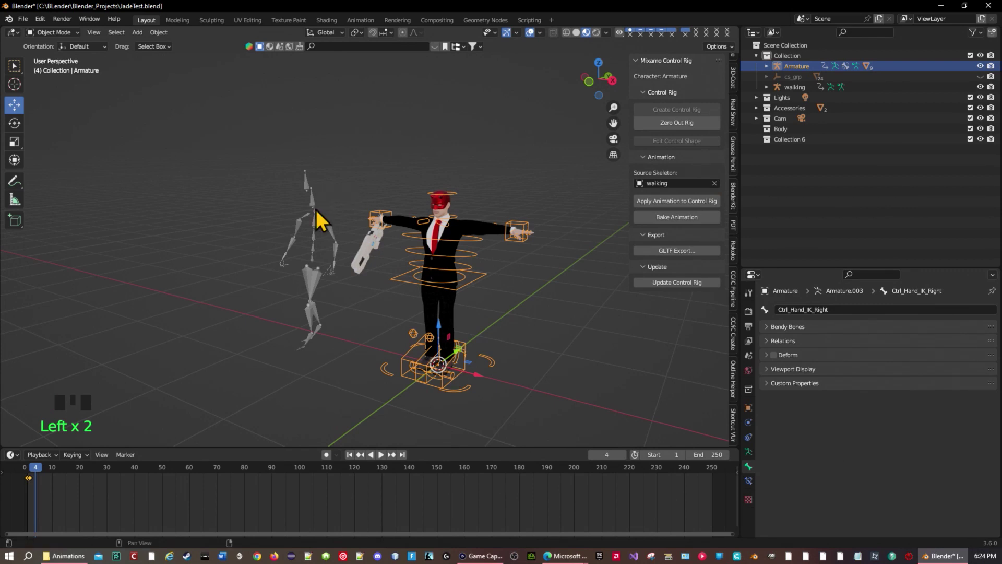
{"action": "left_click", "coordinate": [685, 203]}
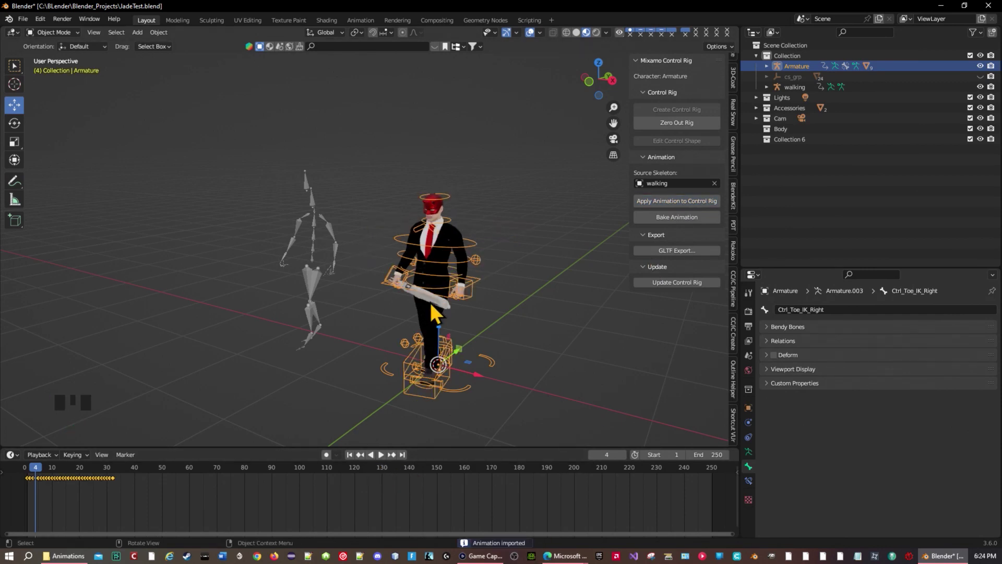
Step: Play the character's applied walk animation and shorten the timeline's end frame to 35
{"action": "scroll", "coordinate": [430, 303], "scroll_direction": "up", "scroll_amount": 4}
{"action": "scroll", "coordinate": [430, 305], "scroll_direction": "down", "scroll_amount": 3}
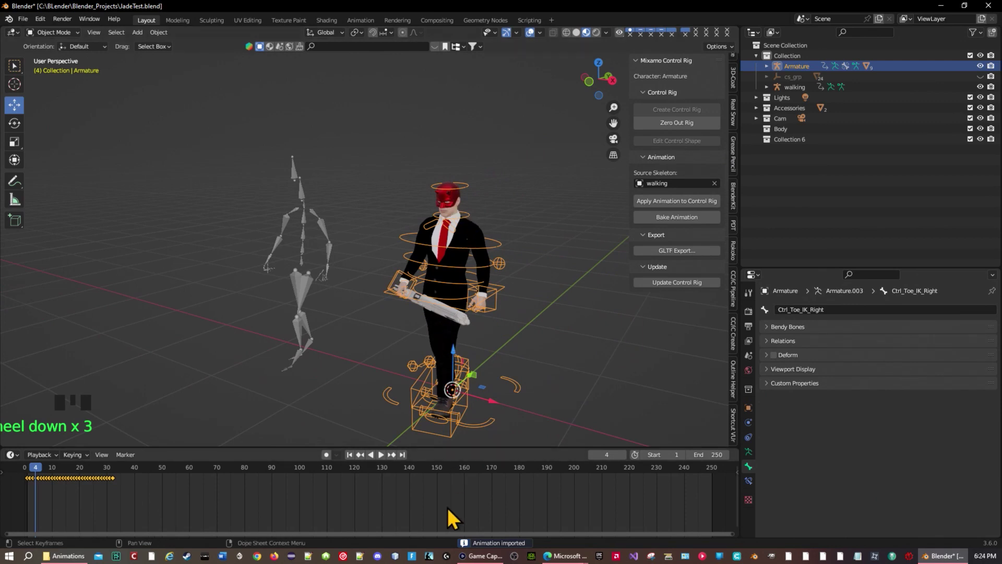
{"action": "left_click", "coordinate": [380, 455]}
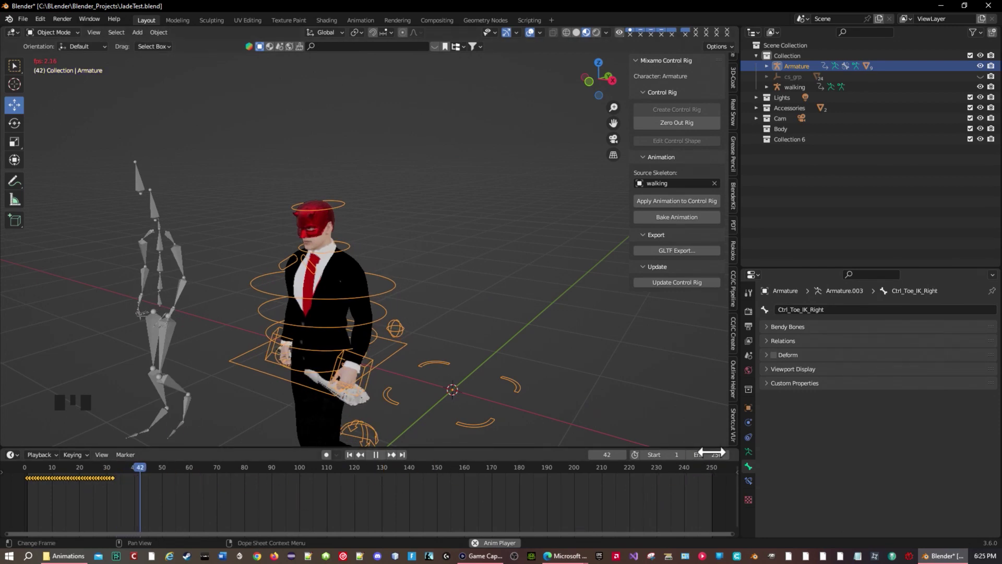
{"action": "left_click_drag", "start_coordinate": [713, 454], "coordinate": [708, 450]}
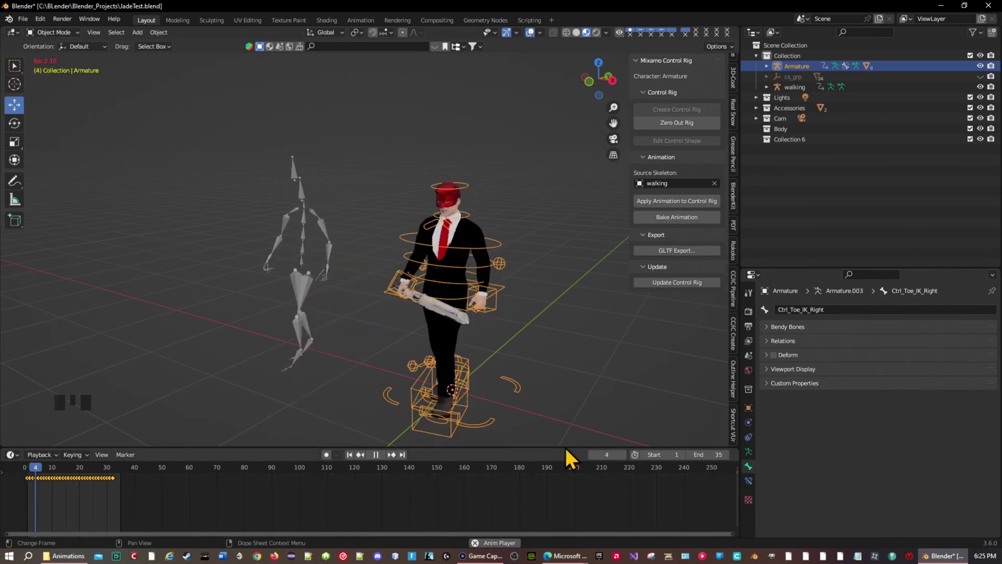
{"action": "scroll", "coordinate": [272, 503], "scroll_direction": "down", "scroll_amount": 20}
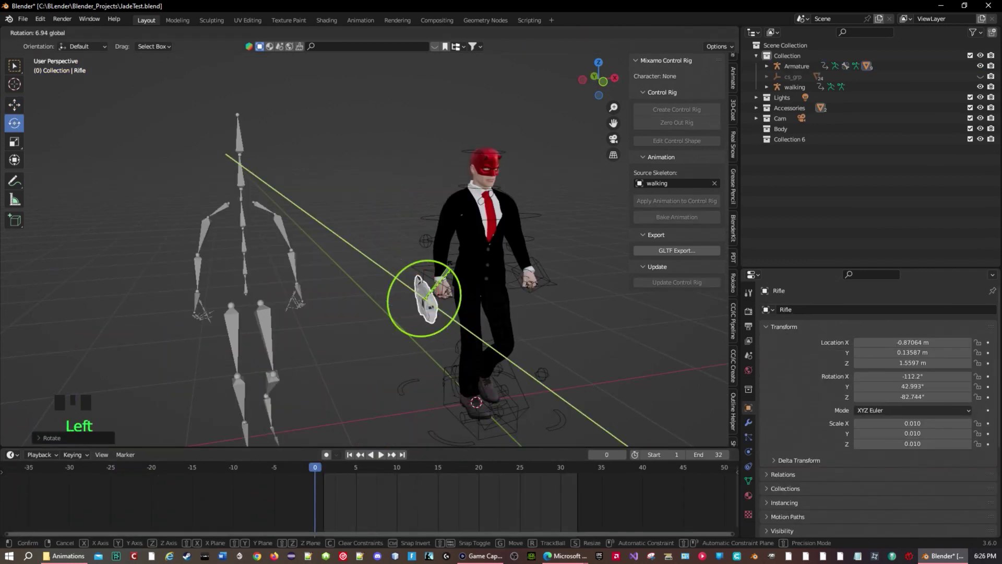
Step: Finish rotating the rifle to about -116.5°, 50.8°, -86.8° and move it into the right hand, at about X -0.85, Y 0.06, Z 1.45 m
{"action": "left_click", "coordinate": [485, 307]}
{"action": "middle_click_drag", "start_coordinate": [485, 307], "coordinate": [492, 309]}
{"action": "left_click_drag", "start_coordinate": [472, 306], "coordinate": [499, 299]}
{"action": "mouse_move", "coordinate": [498, 299]}
{"action": "middle_mouse_down"}
{"action": "mouse_move", "coordinate": [531, 305]}
{"action": "mouse_move", "coordinate": [439, 289]}
{"action": "mouse_move", "coordinate": [531, 301]}
{"action": "mouse_move", "coordinate": [484, 286]}
{"action": "middle_mouse_up"}
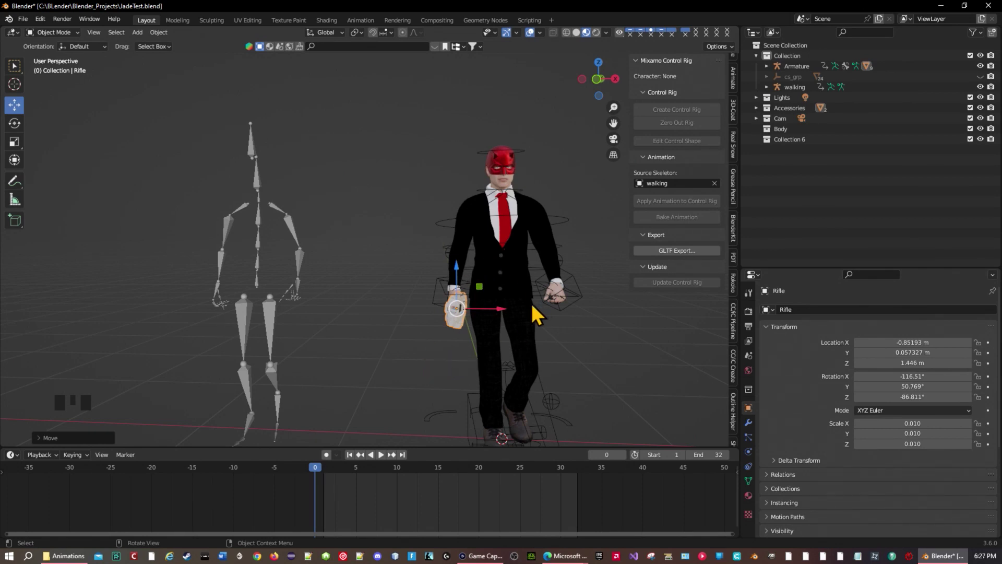
Step: Play the walk with the whole character in view to check how the rifle follows the hand, and stop playback
{"action": "left_click", "coordinate": [381, 454]}
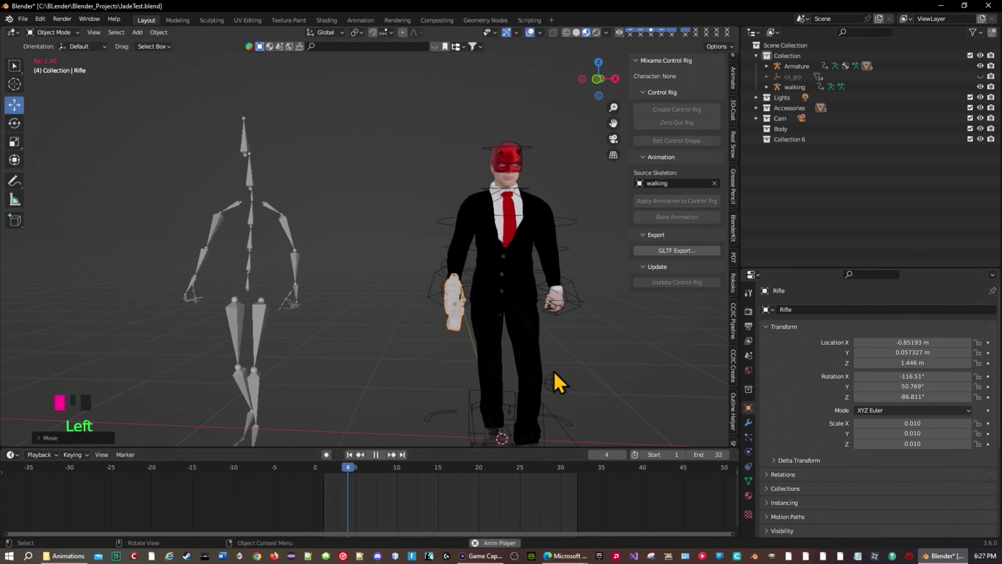
{"action": "scroll", "coordinate": [555, 371], "scroll_direction": "down", "scroll_amount": 3}
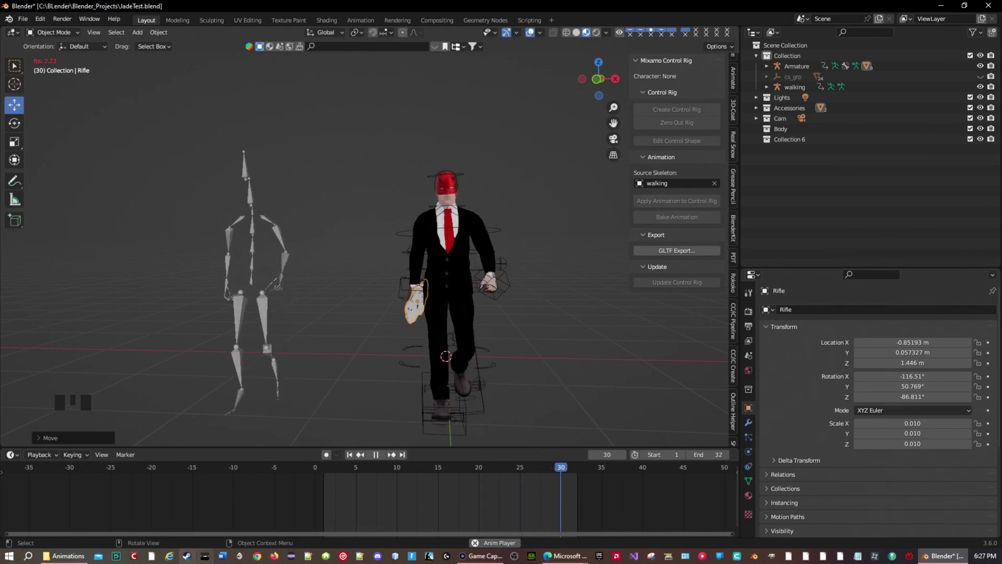
{"action": "left_click", "coordinate": [376, 454]}
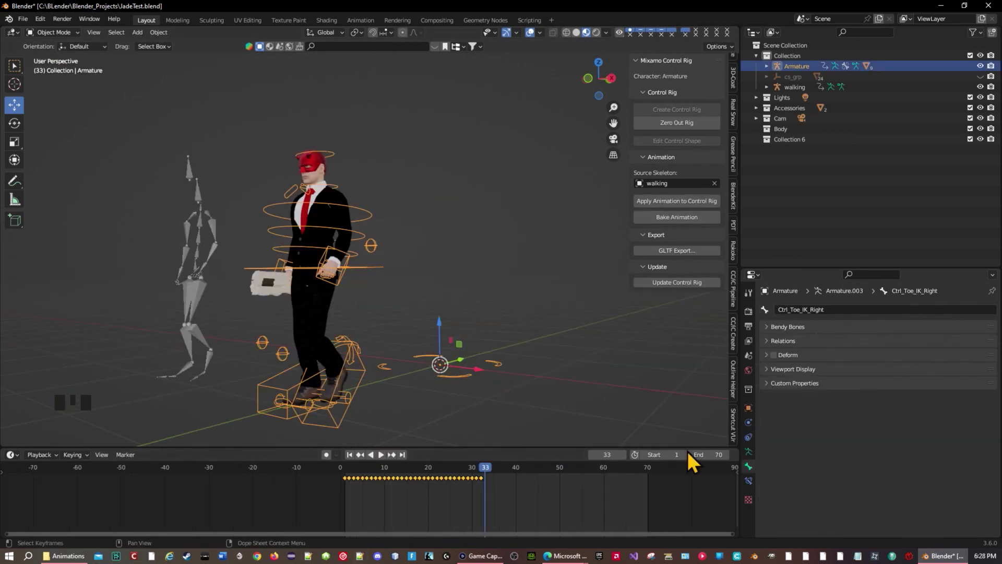
Step: Set the timeline's end frame to 30
{"action": "left_click", "coordinate": [711, 454]}
{"action": "type", "text": "30"}
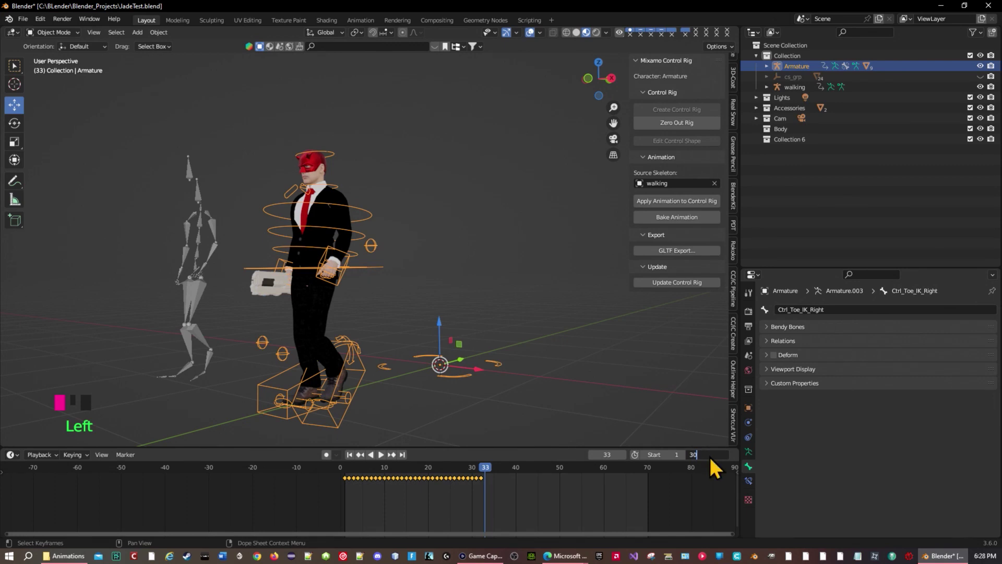
{"action": "key", "text": "Return"}
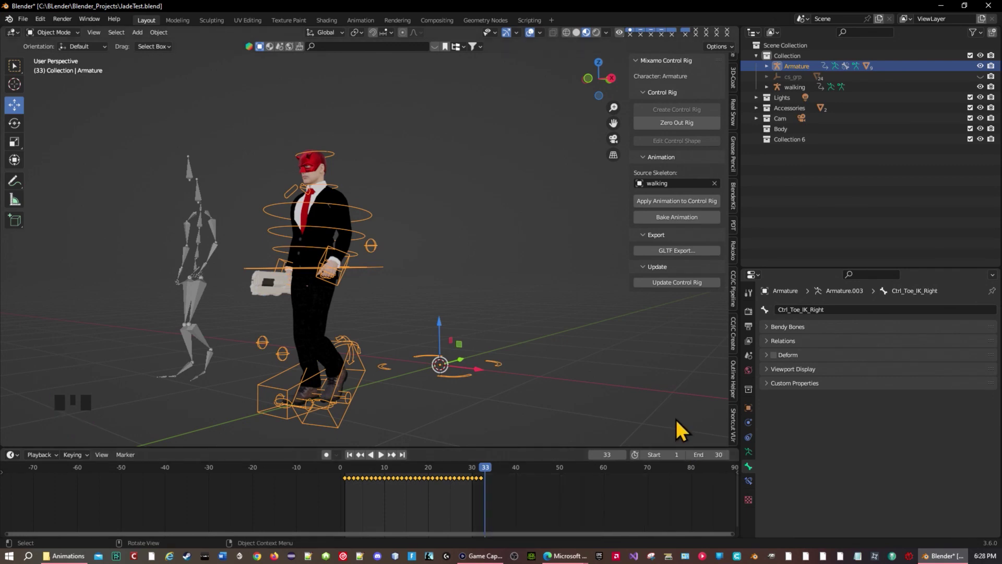